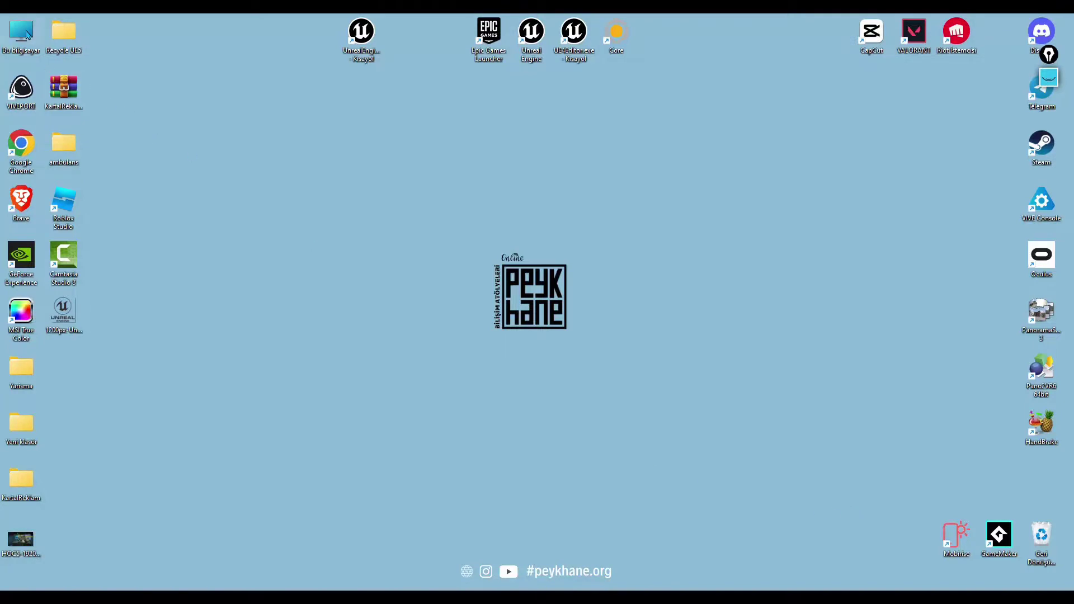
# - Navigate to UnrealEngineHourofCode.uproject in Documents > Unreal Projects > UnrealEngineHourofCode
pyautogui.doubleClick(25, 34)
pyautogui.doubleClick(372, 193)
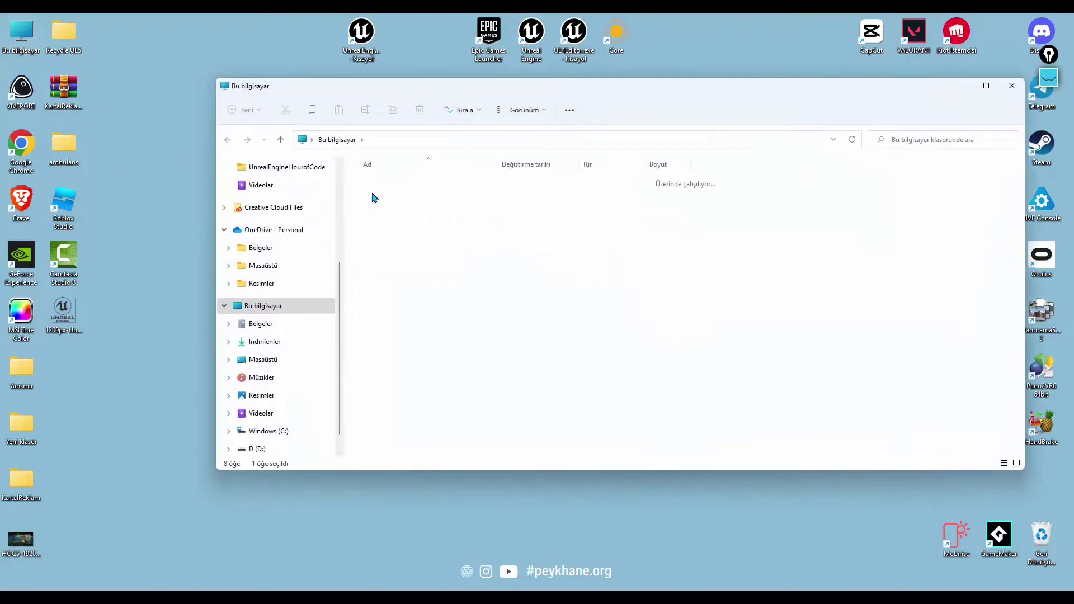
pyautogui.scroll(-1, 394, 347)
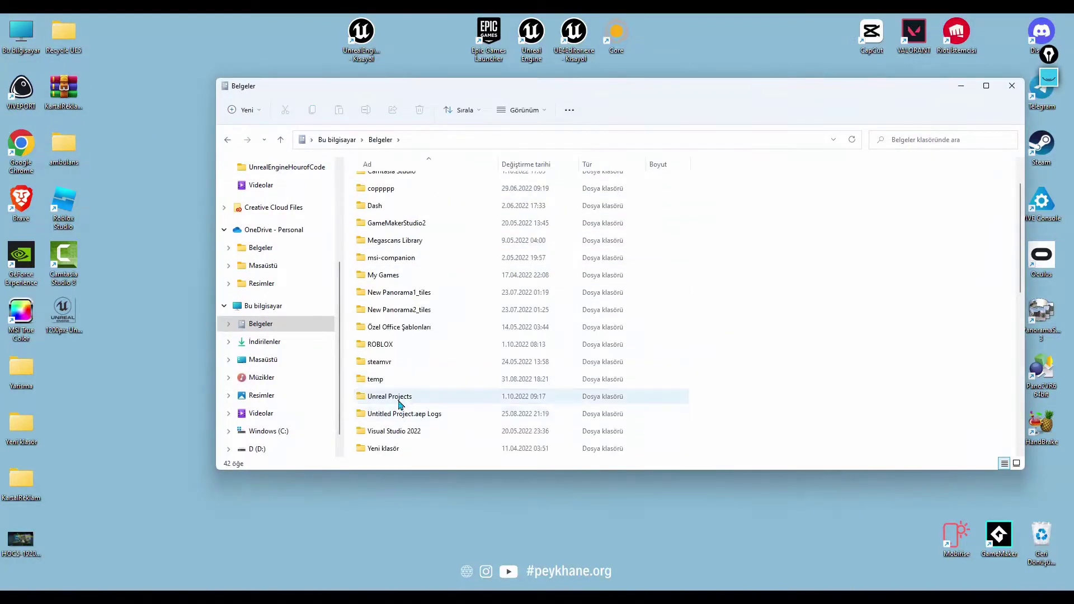
pyautogui.doubleClick(400, 399)
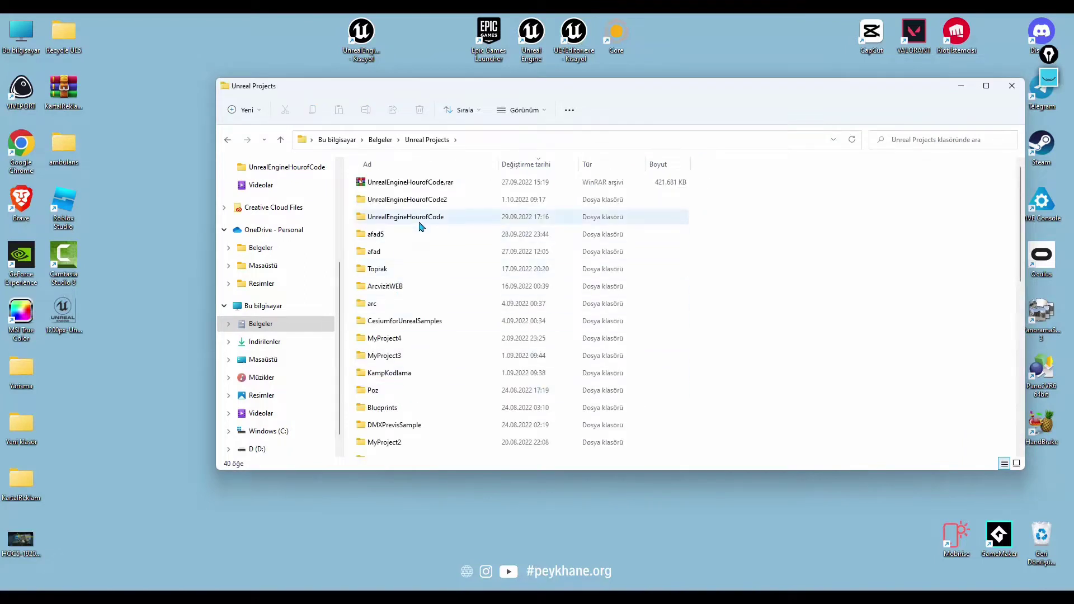
pyautogui.doubleClick(408, 219)
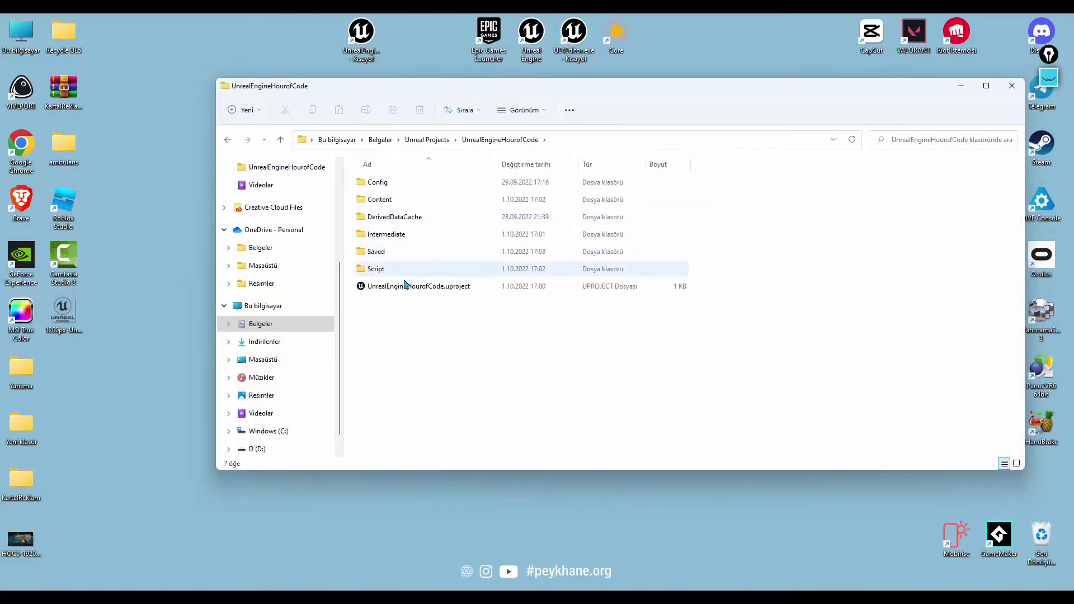
pyautogui.click(401, 287)
# - Choose another app for the .uproject, and browse this PC for it
pyautogui.rightClick(387, 293)
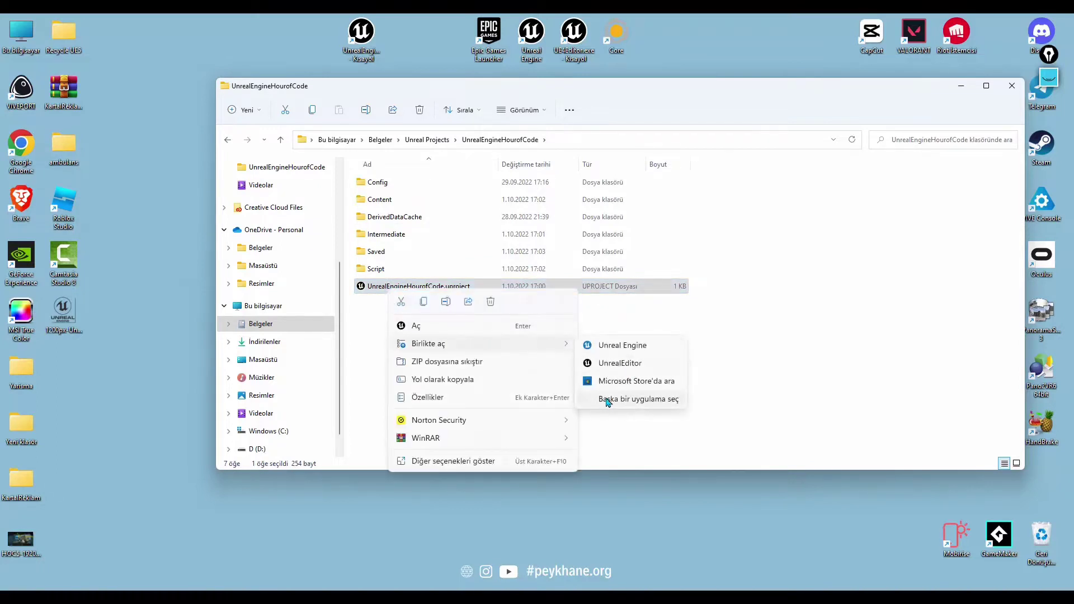
pyautogui.click(608, 401)
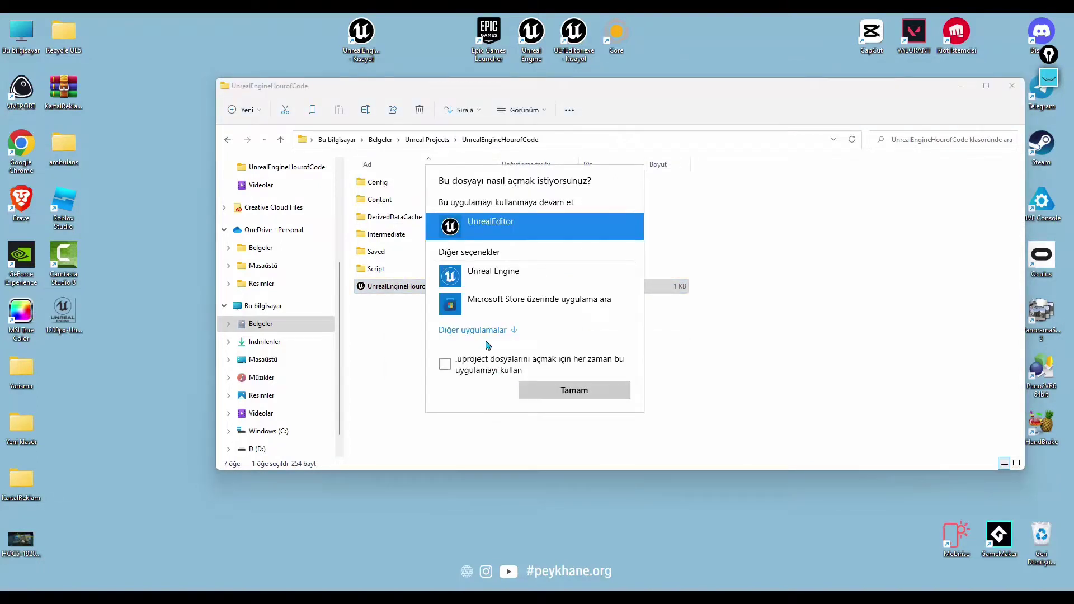
pyautogui.click(479, 330)
pyautogui.scroll(-3, 495, 386)
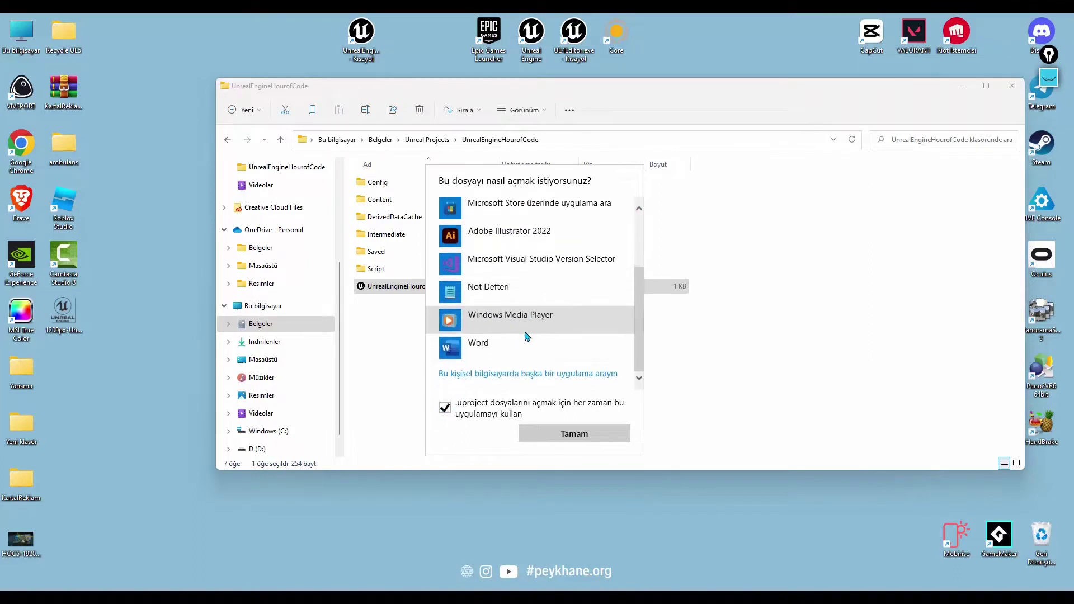
pyautogui.click(498, 374)
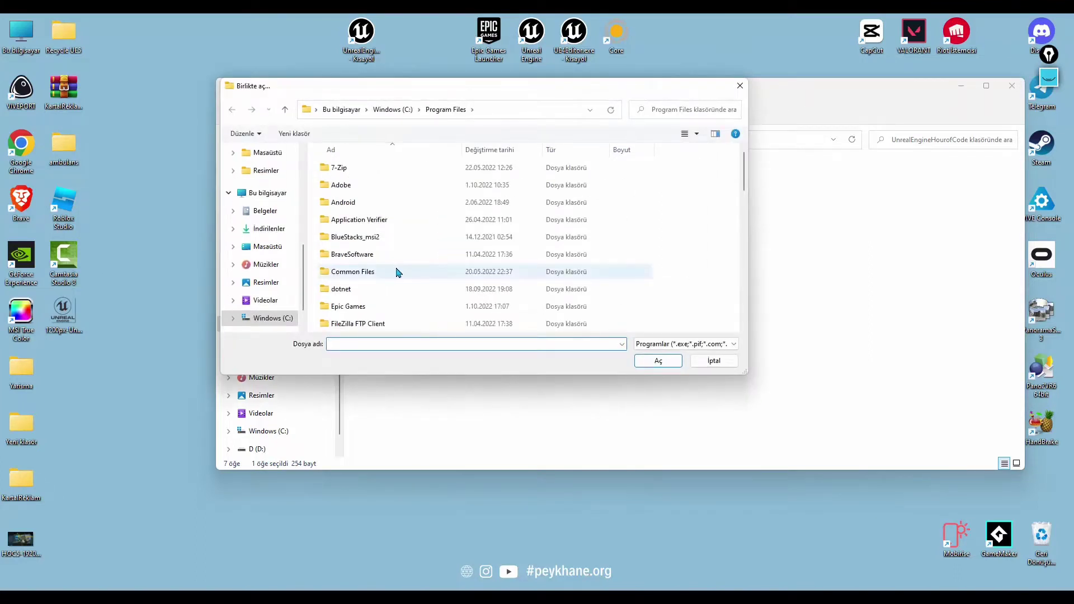
# - Pick Epic Games\UE_5.0\Engine\Binaries\Win64\UnrealEditor.exe as the opening app
pyautogui.doubleClick(367, 307)
pyautogui.doubleClick(352, 204)
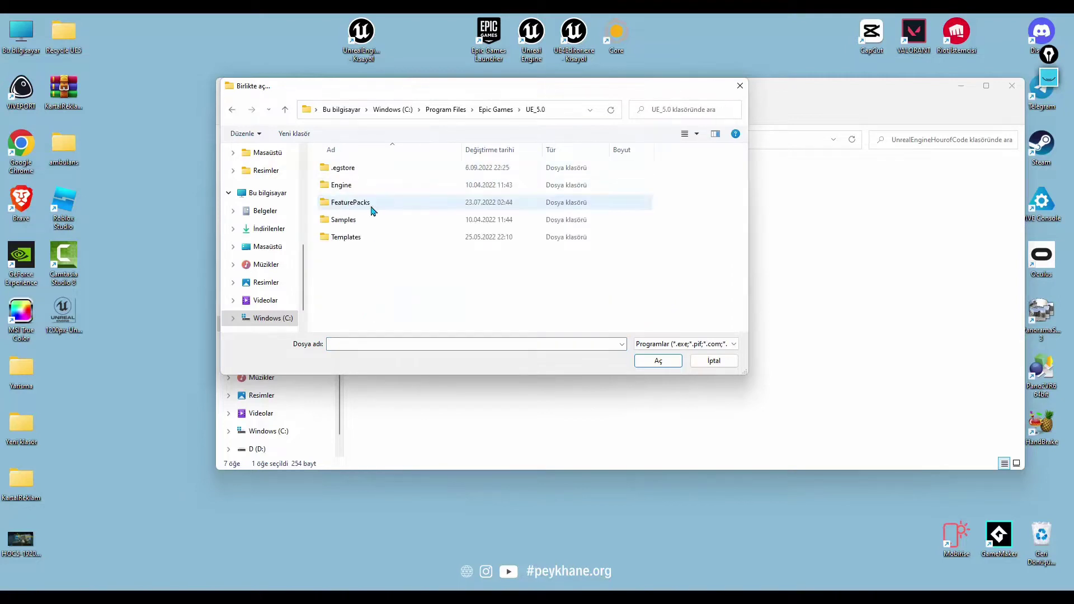
pyautogui.doubleClick(366, 186)
pyautogui.doubleClick(358, 170)
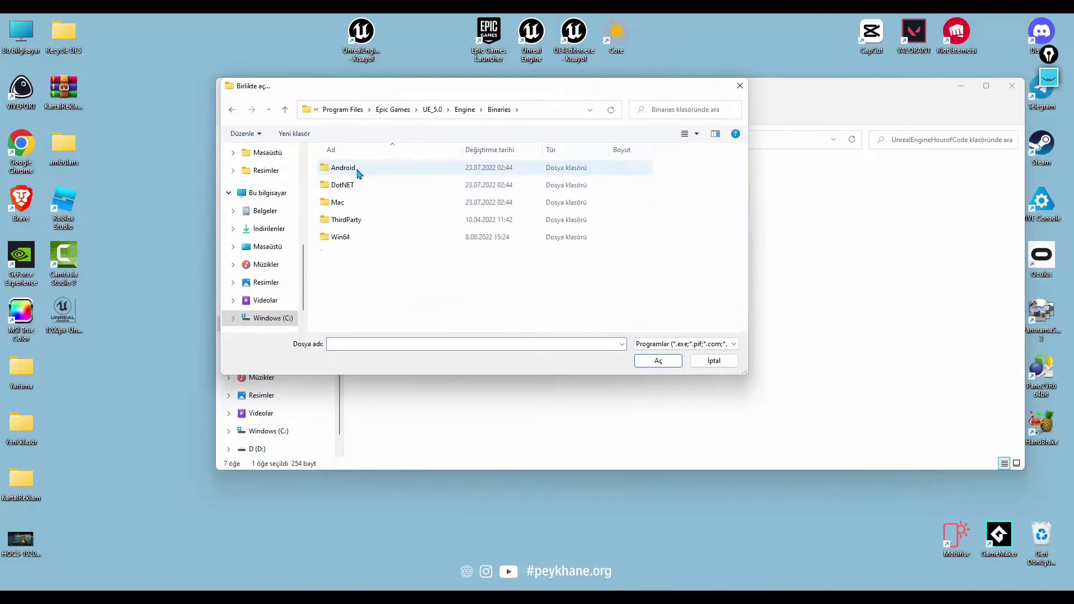
pyautogui.doubleClick(345, 238)
pyautogui.scroll(-3, 367, 241)
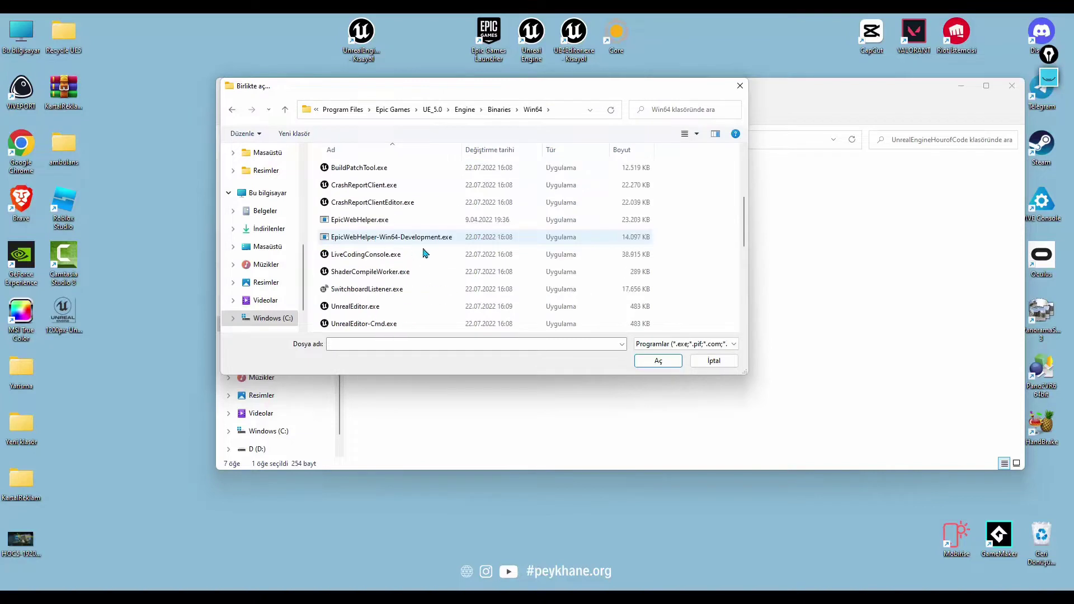
pyautogui.click(370, 308)
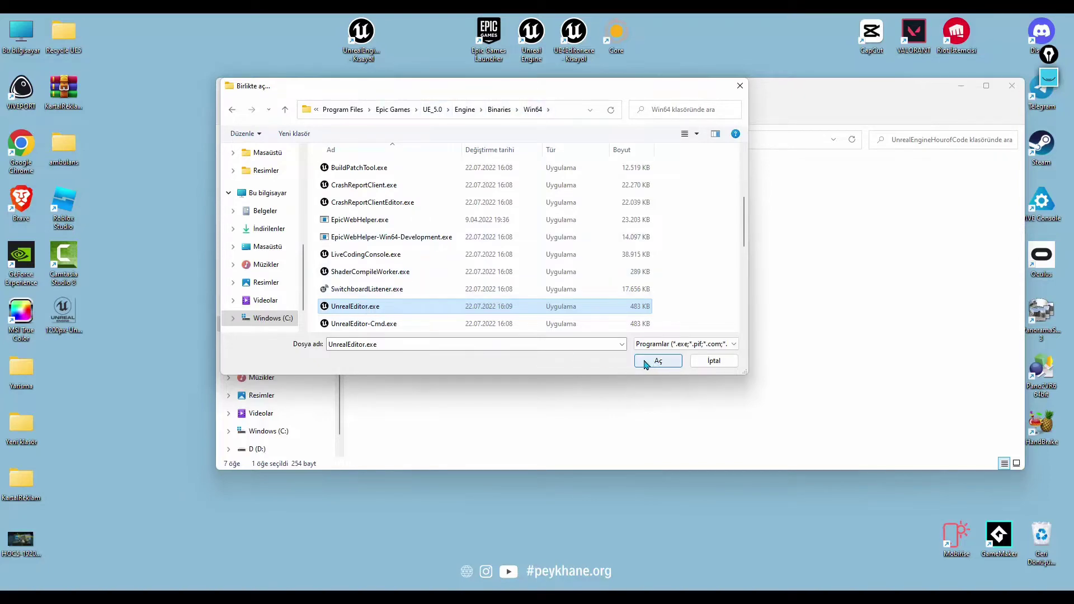
pyautogui.click(715, 363)
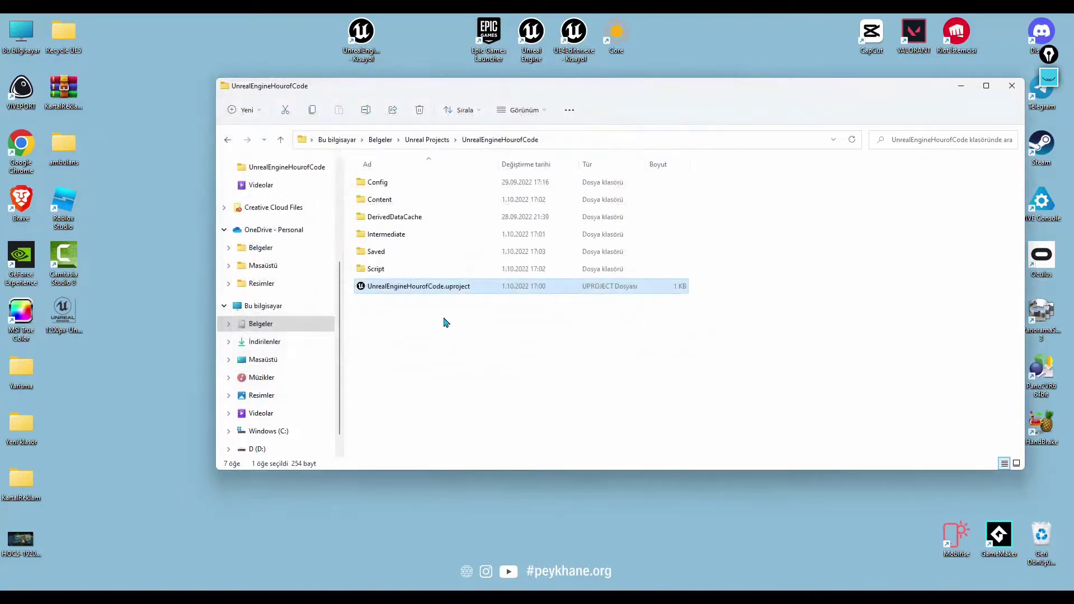
# - Create a desktop shortcut for UnrealEngineHourofCode.uproject through Send to > Desktop
pyautogui.rightClick(401, 289)
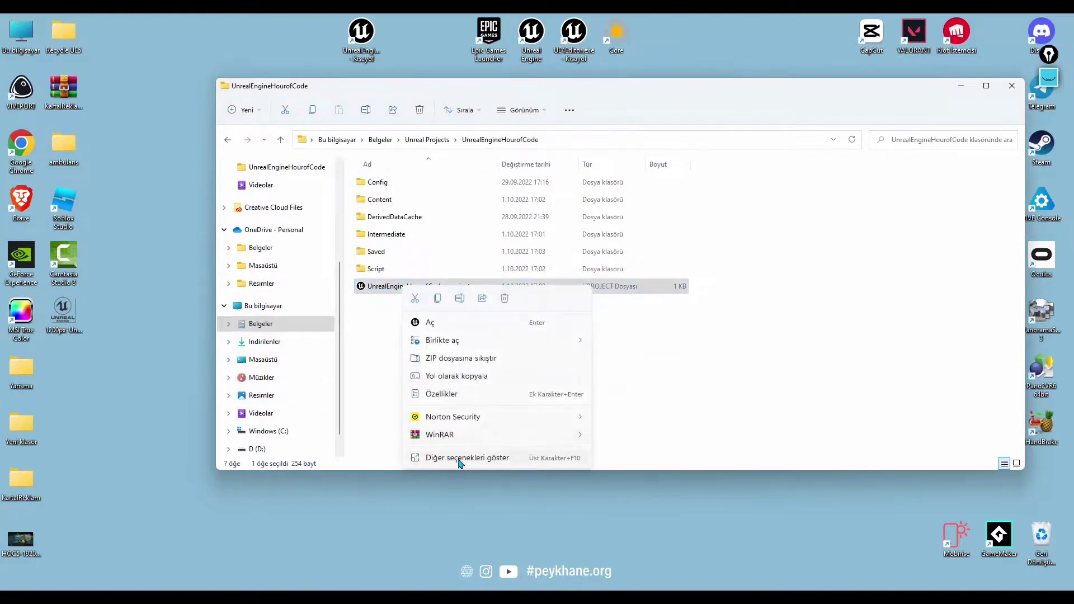
pyautogui.click(460, 462)
pyautogui.moveTo(551, 366)
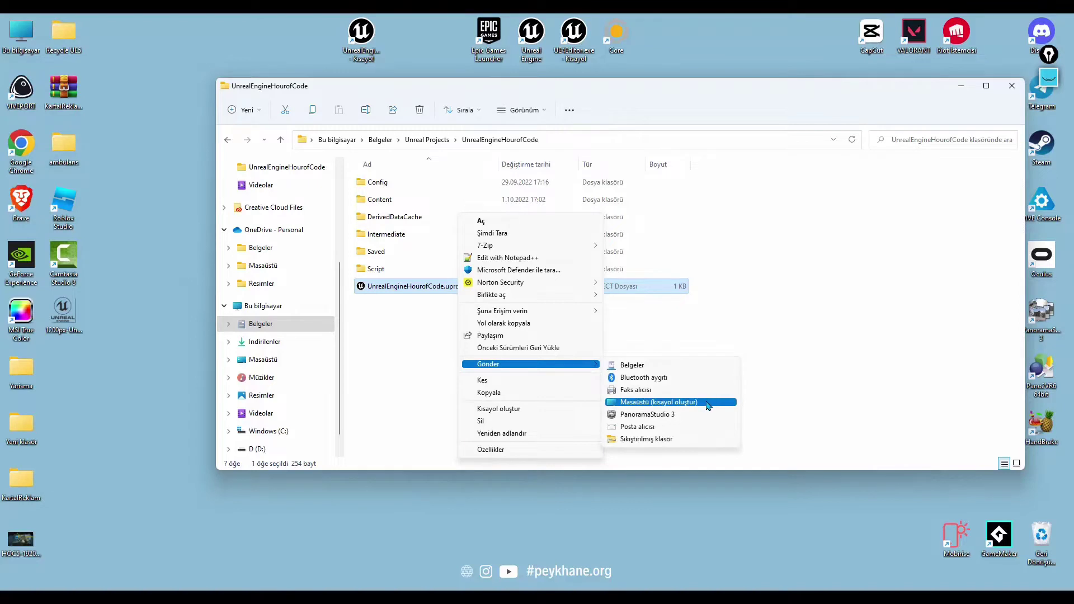
pyautogui.click(364, 26)
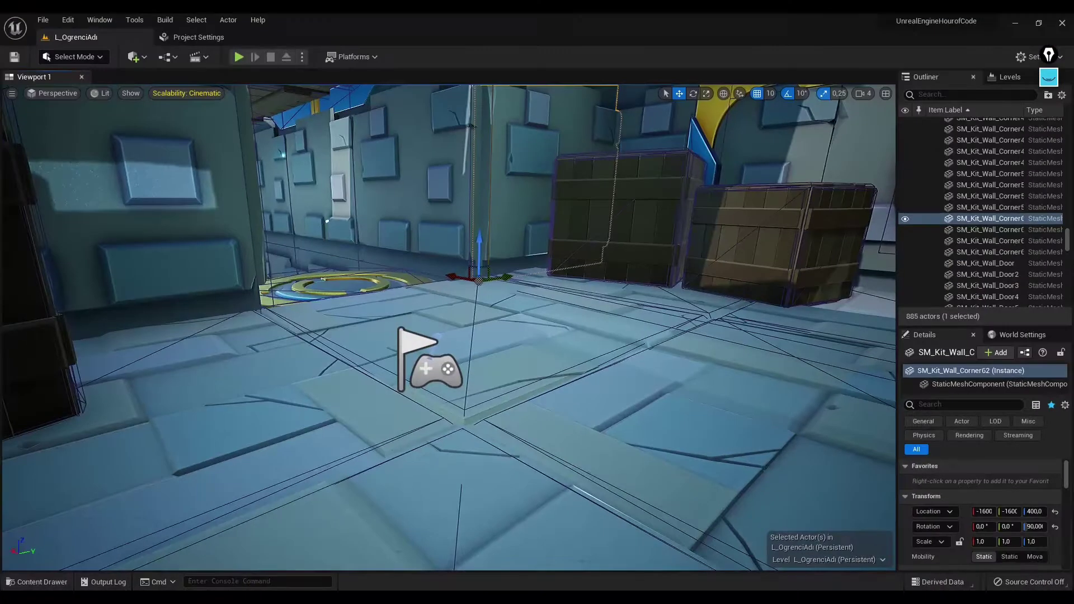
# - Fly the camera around the L_OgrenciAdi corridor, switch to game view, and briefly toggle the Content Drawer
pyautogui.moveTo(448, 336); pyautogui.dragTo(447, 269, button='right')
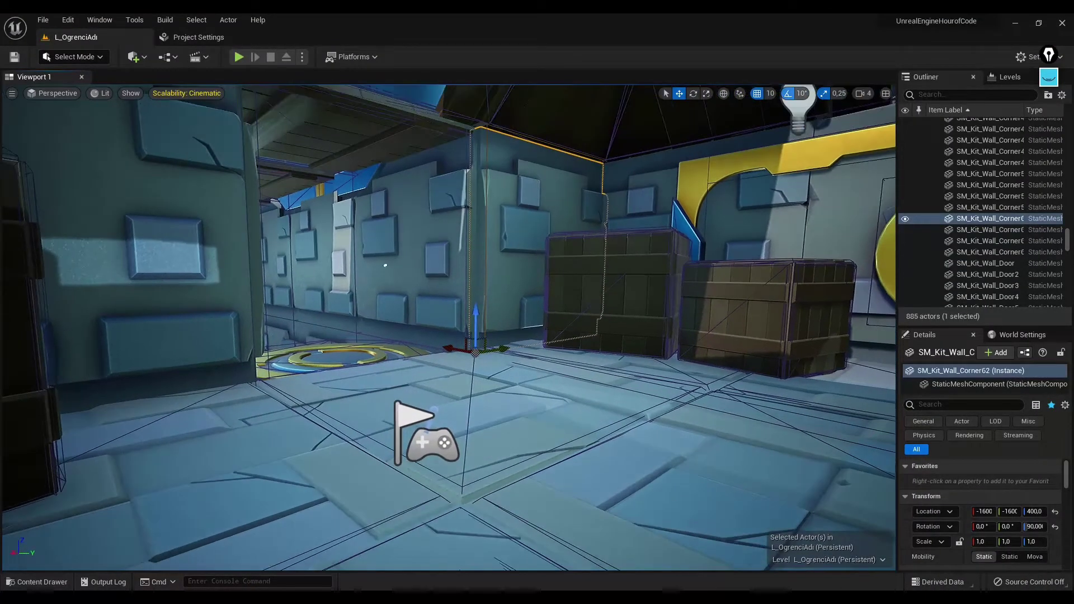
pyautogui.moveTo(448, 336)
pyautogui.mouseDown(button='right')
pyautogui.moveTo(448, 347)
pyautogui.moveTo(391, 335)
pyautogui.moveTo(448, 336)
pyautogui.mouseUp(button='right')
pyautogui.press('g')
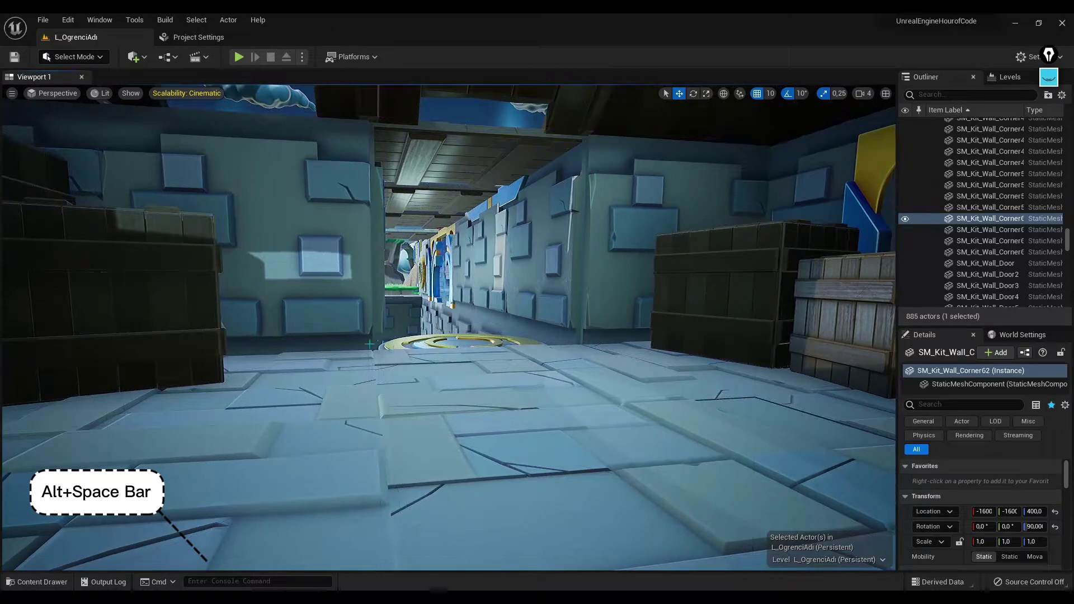
pyautogui.click(54, 582)
pyautogui.click(54, 582)
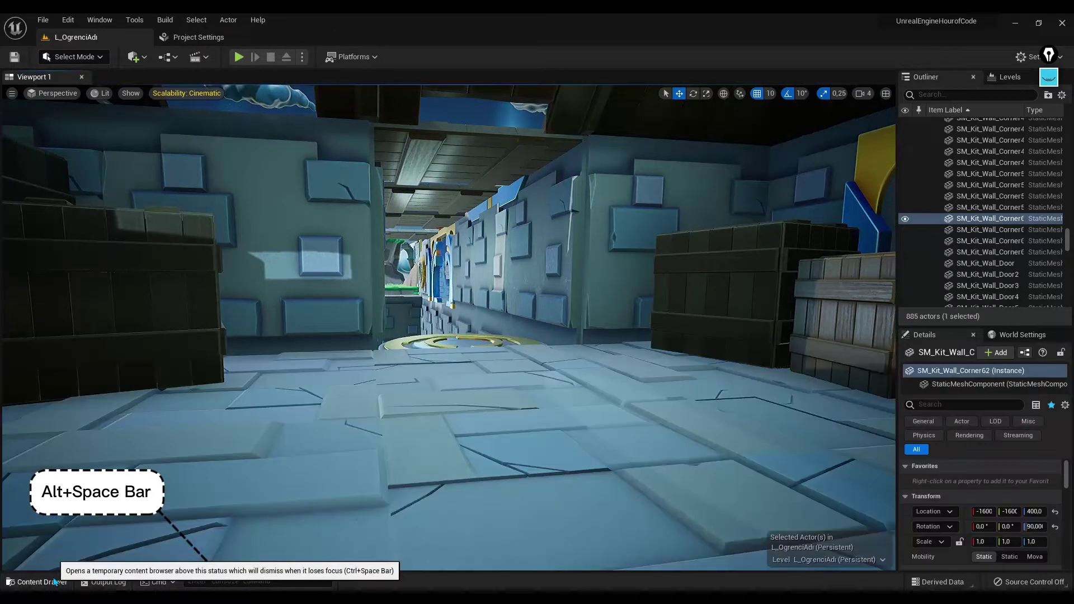
# - Open Hour_of_Code in the Content Drawer and look through its Static_Meshes, Materials and Blueprints folders
pyautogui.click(54, 581)
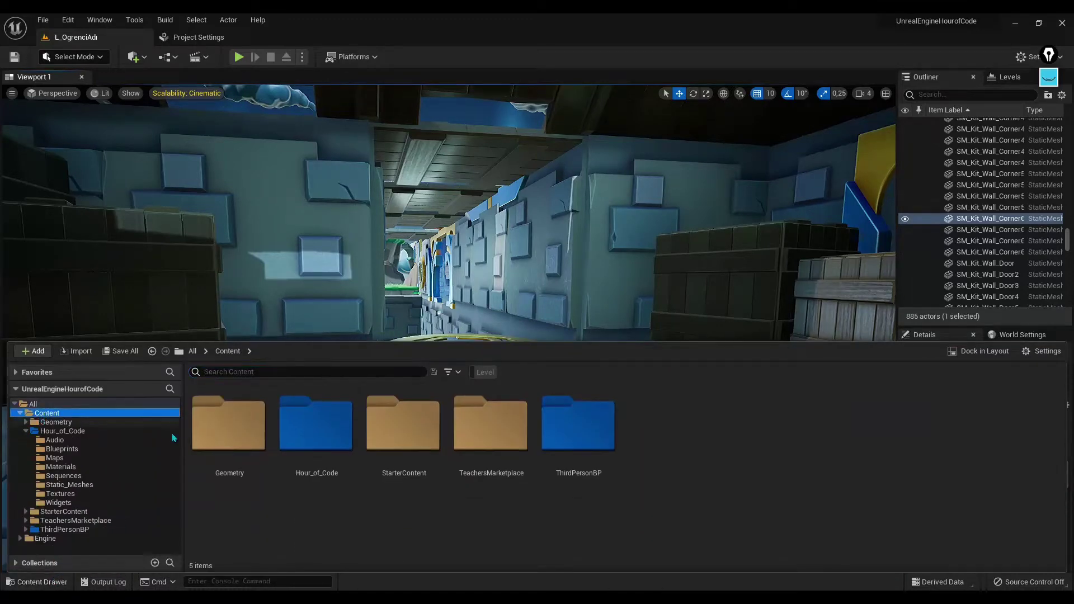
pyautogui.click(314, 428)
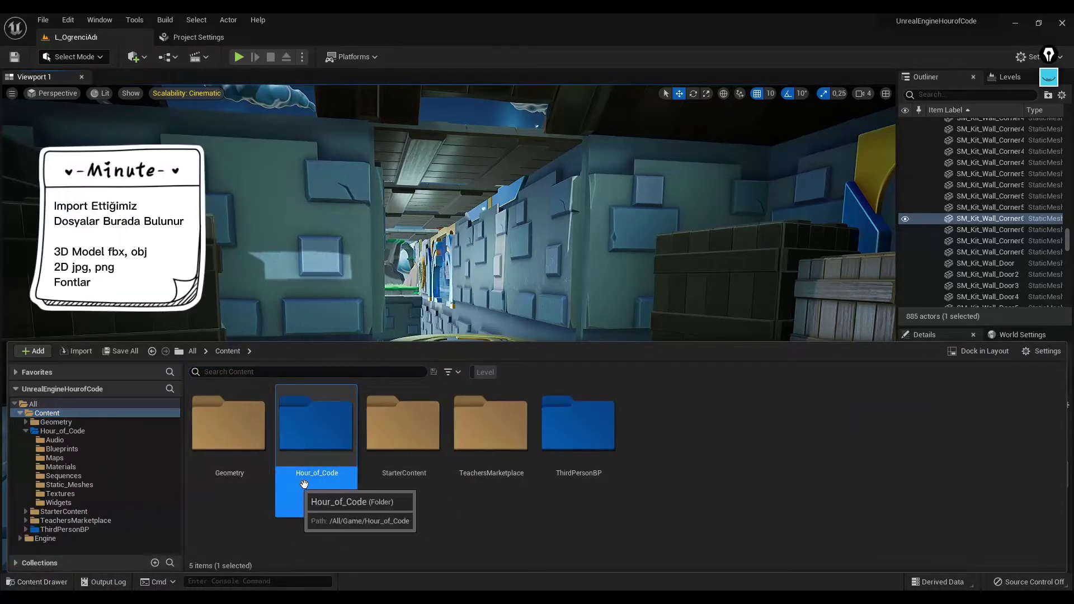
pyautogui.doubleClick(320, 426)
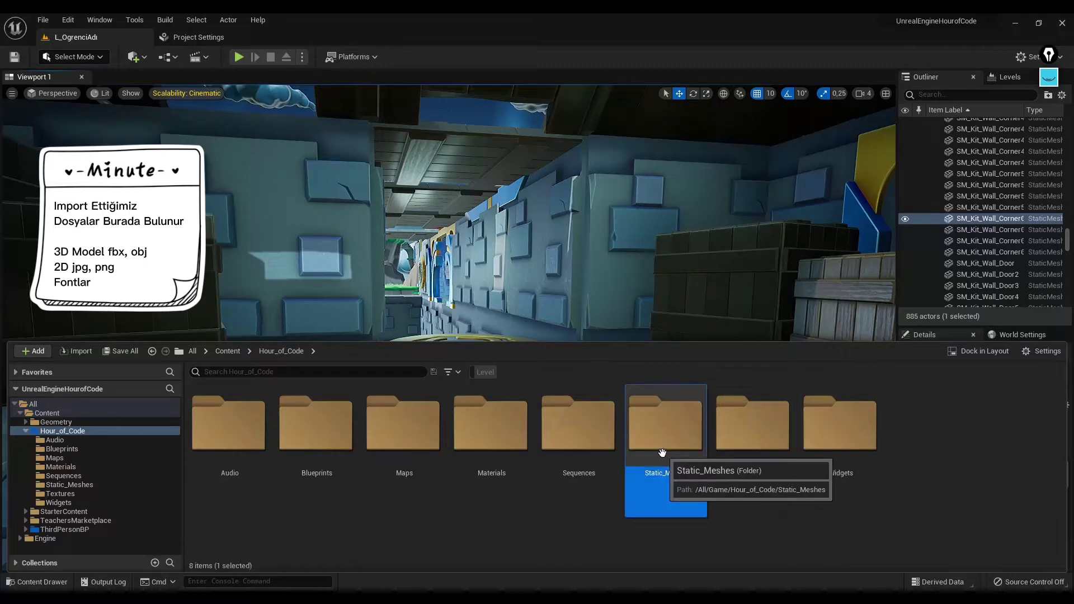
pyautogui.doubleClick(674, 469)
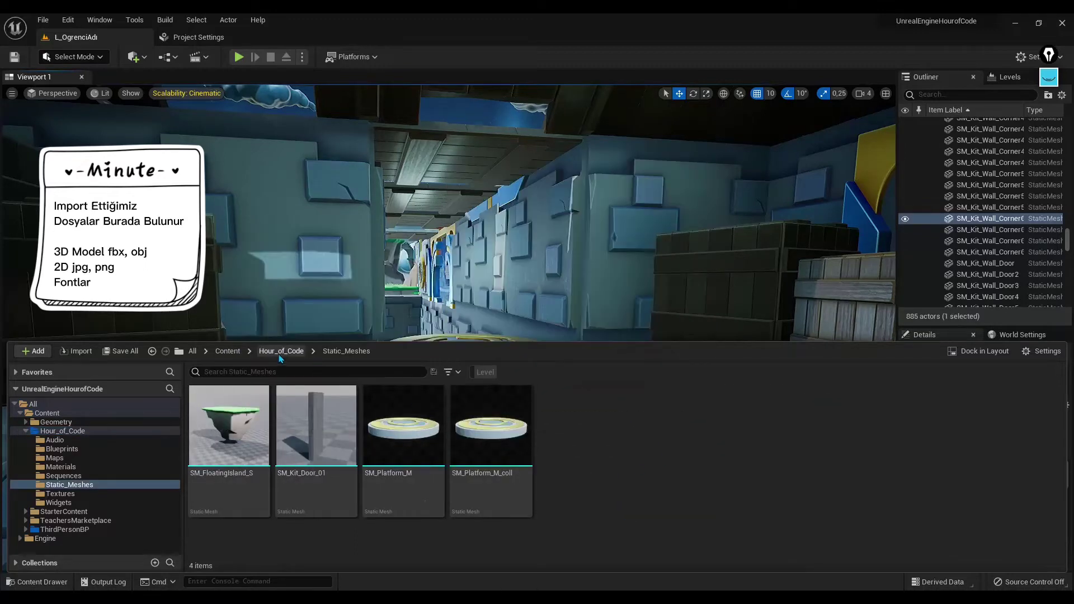
pyautogui.click(281, 351)
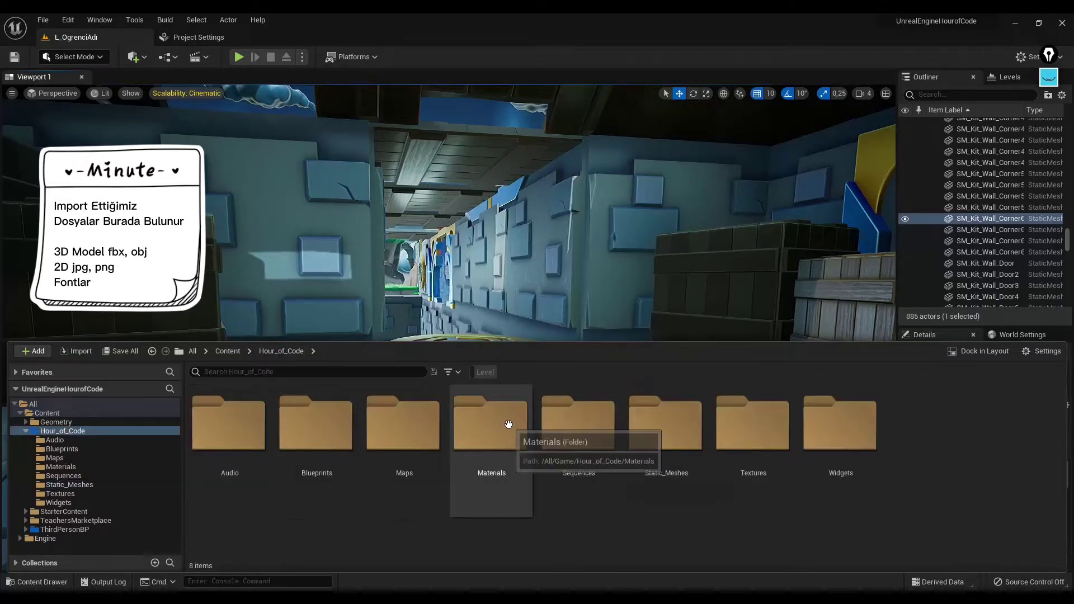
pyautogui.doubleClick(482, 428)
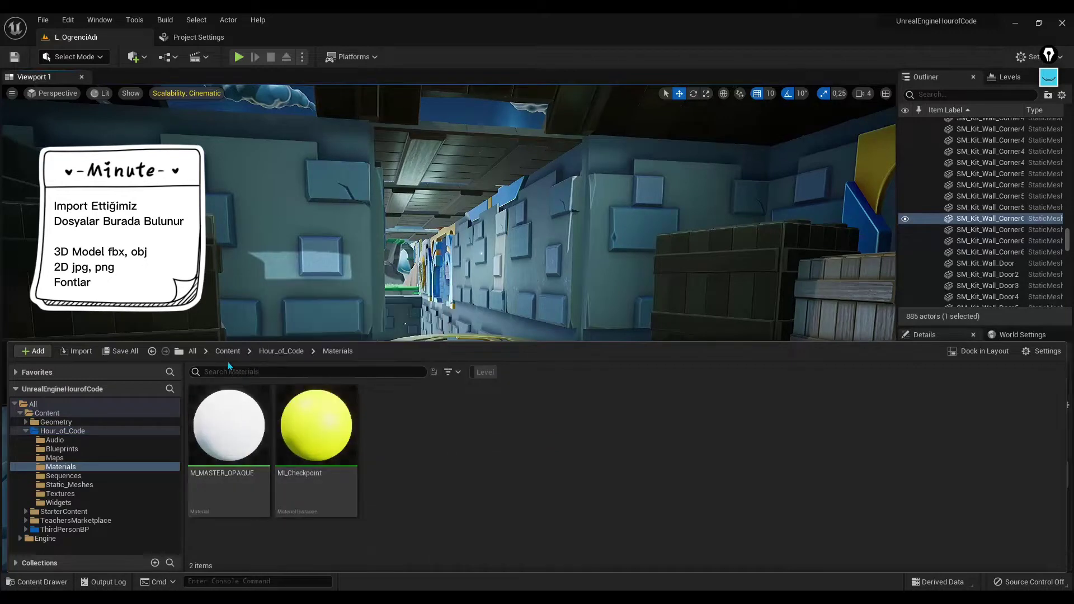
pyautogui.click(268, 353)
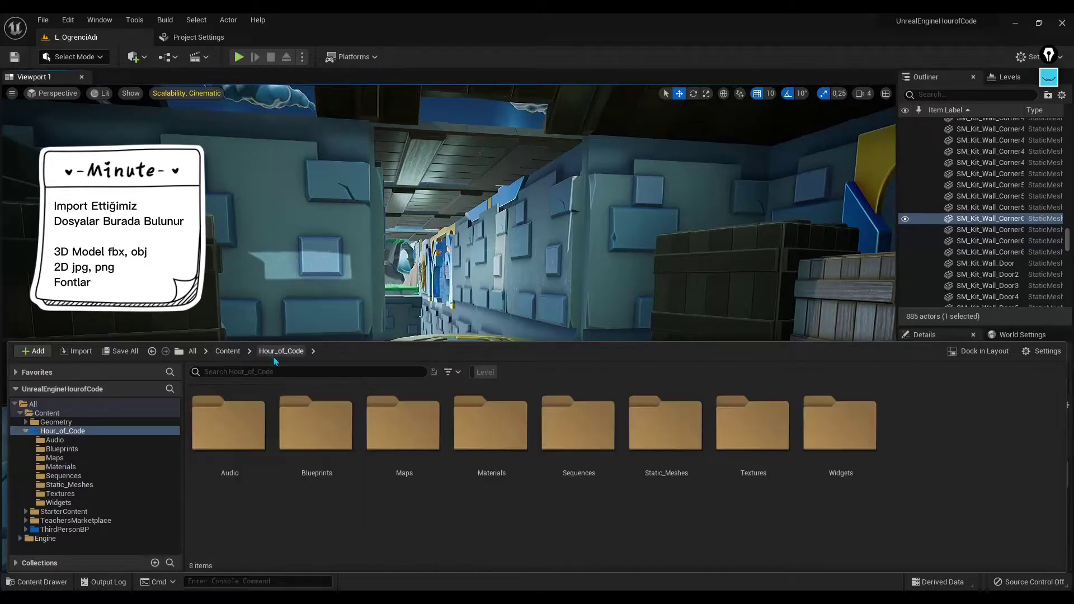
pyautogui.doubleClick(310, 427)
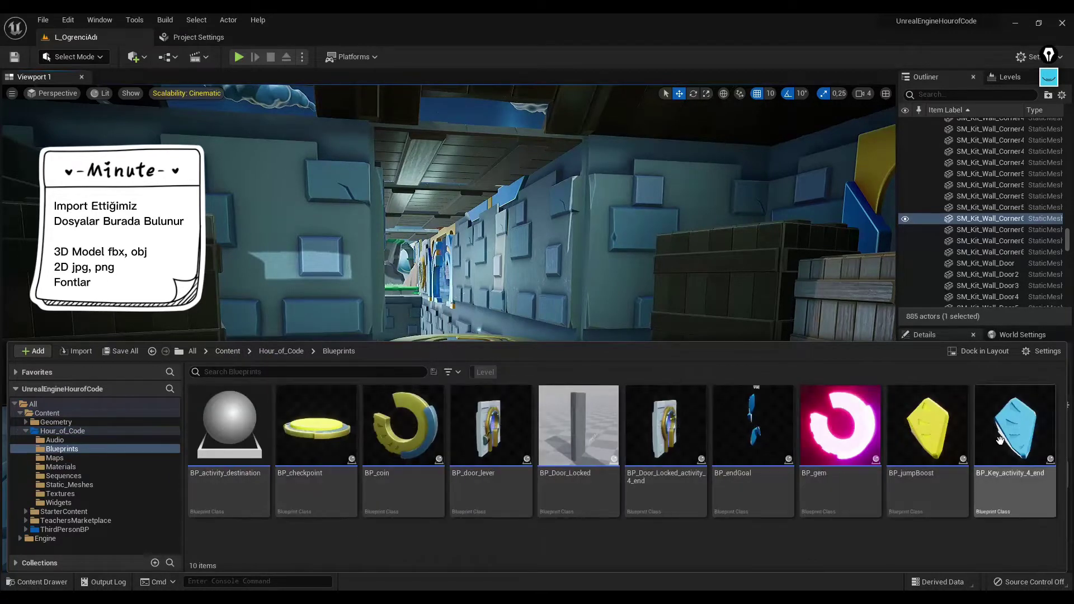
pyautogui.click(282, 351)
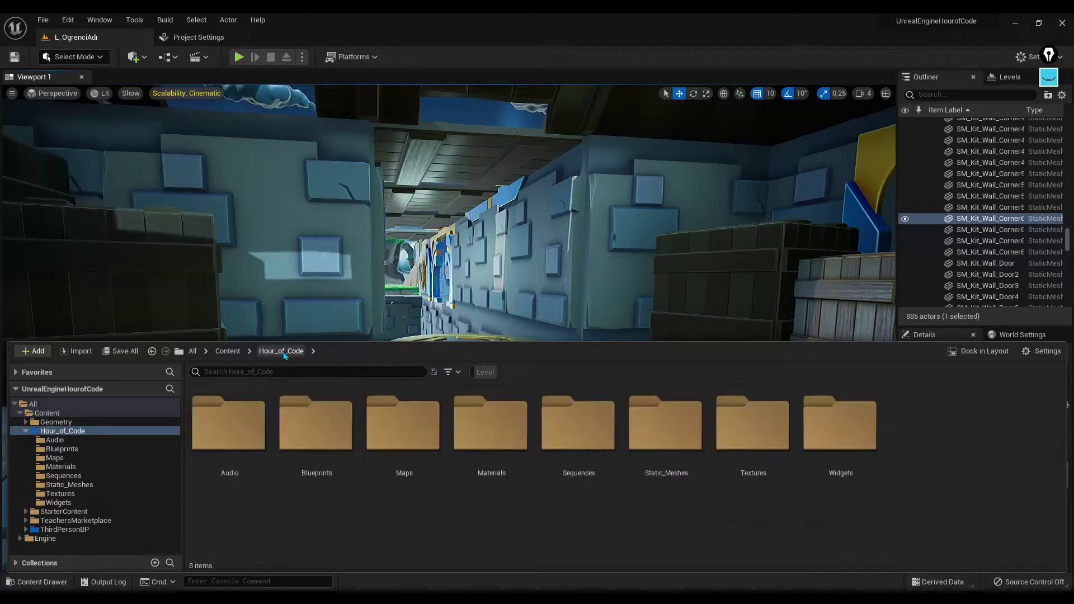
# - Open the Maps folder and select Level_HOC_world, cancelling its asset options without duplicating
pyautogui.doubleClick(424, 424)
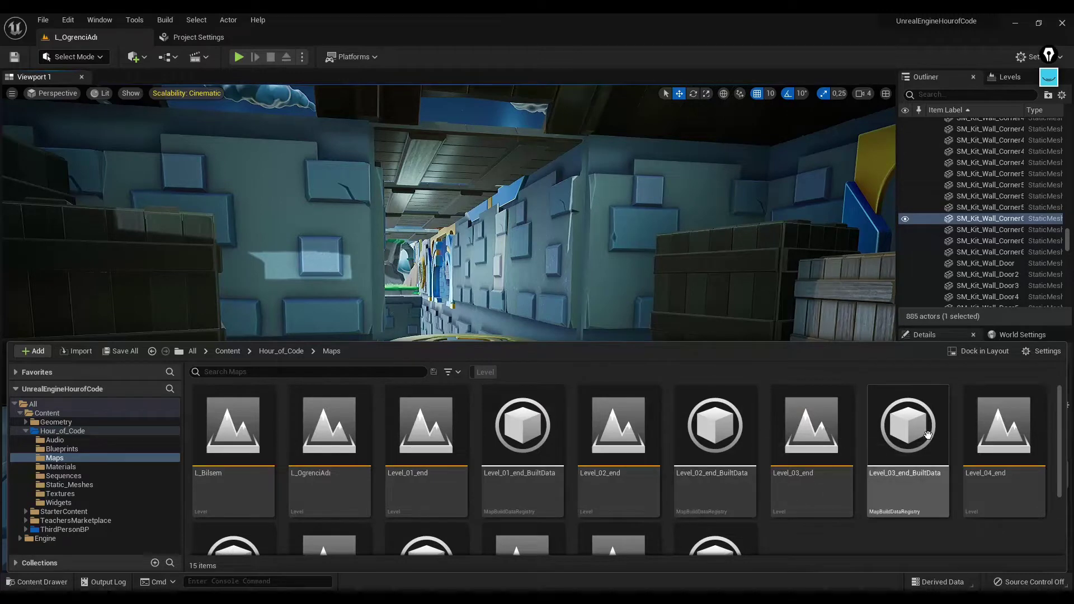
pyautogui.scroll(-2, 853, 438)
pyautogui.scroll(-3, 853, 438)
pyautogui.click(615, 482)
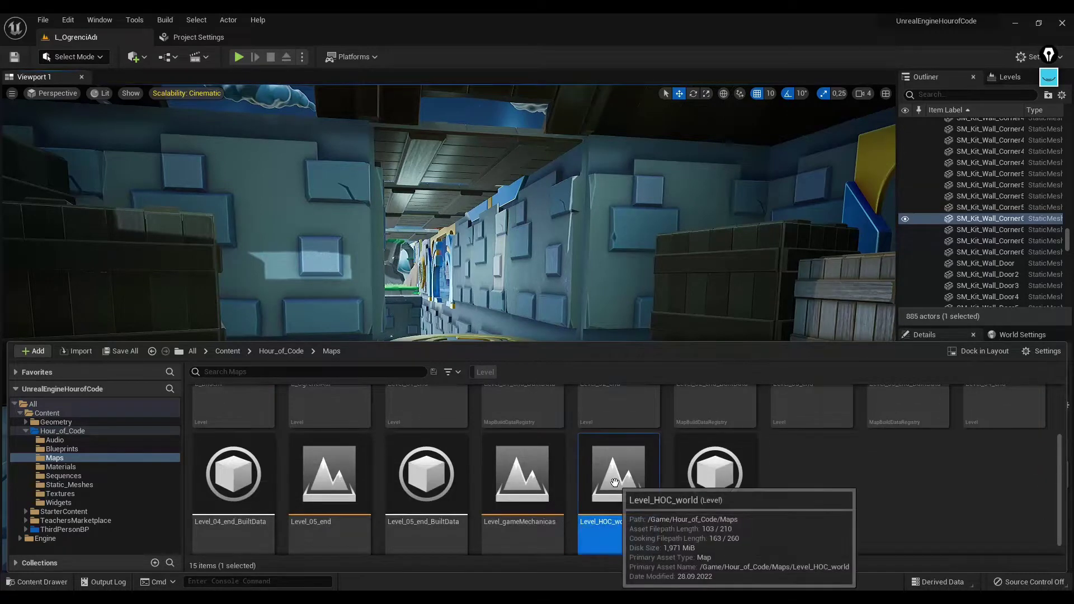
pyautogui.rightClick(614, 483)
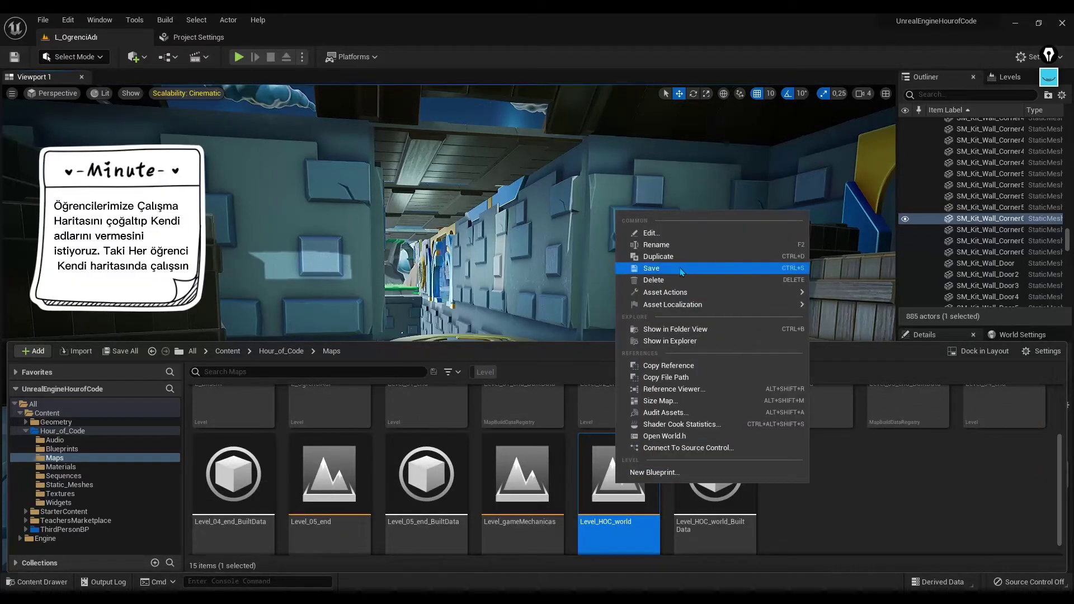
pyautogui.press('Escape')
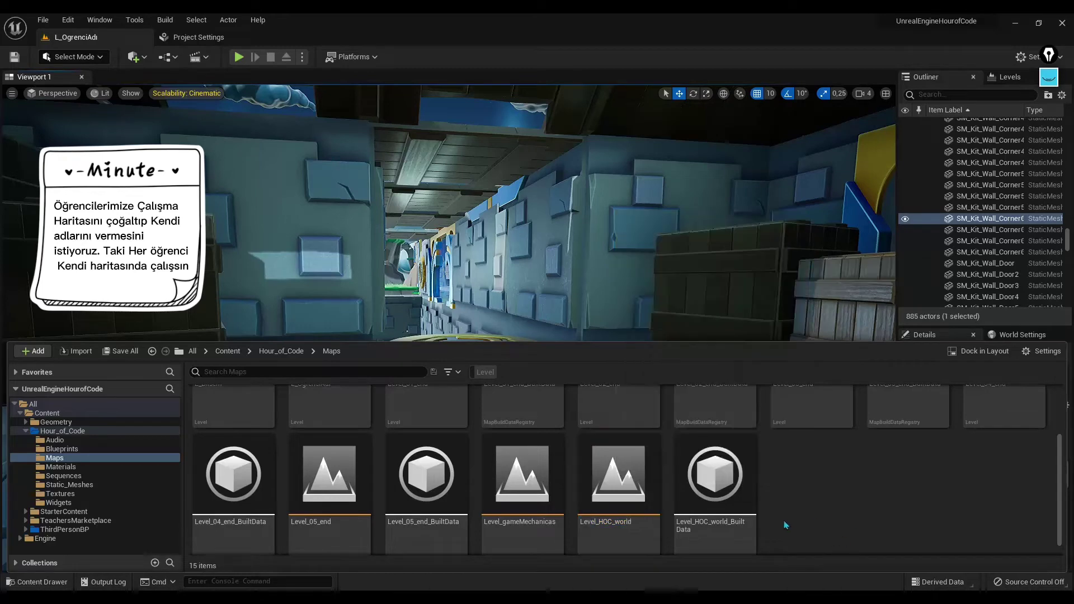
# - Select L_Bilsem, then the student level L_OgrenciAdı, and close the drawer
pyautogui.scroll(1, 596, 495)
pyautogui.click(223, 453)
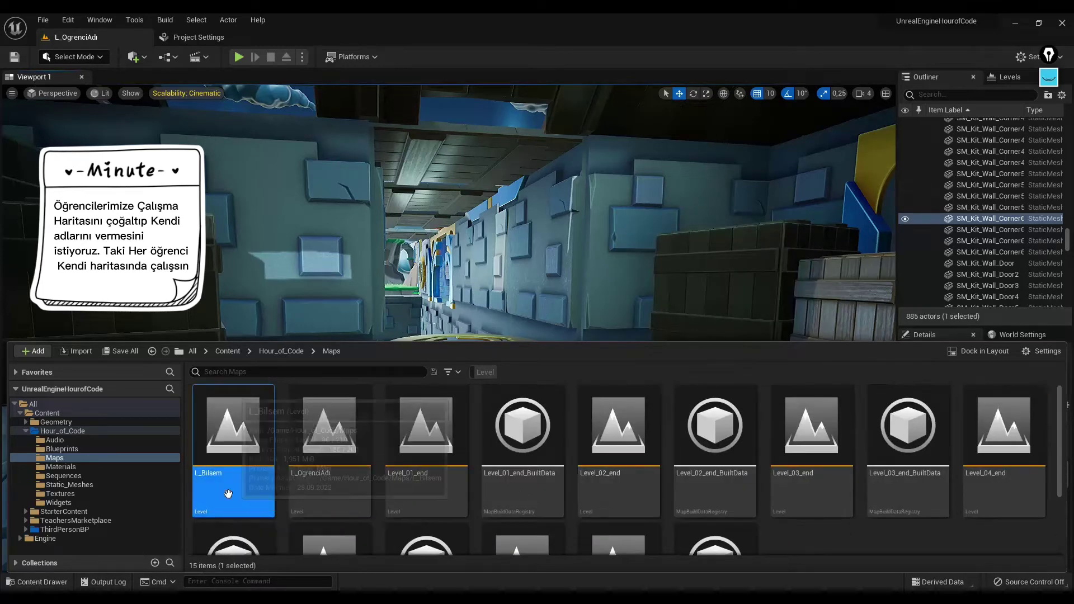
pyautogui.click(313, 448)
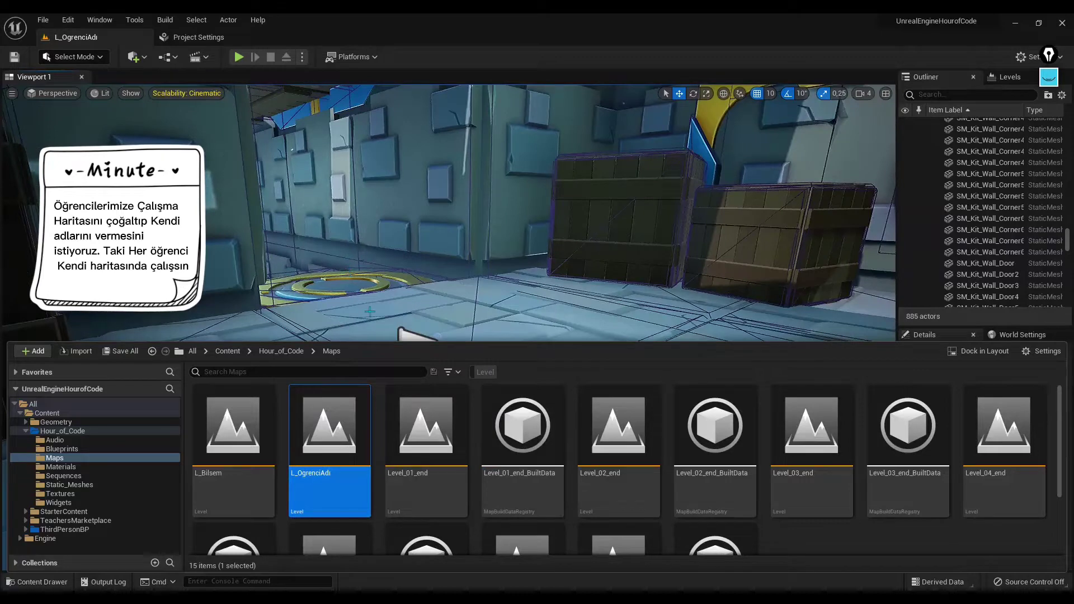
pyautogui.click(551, 315)
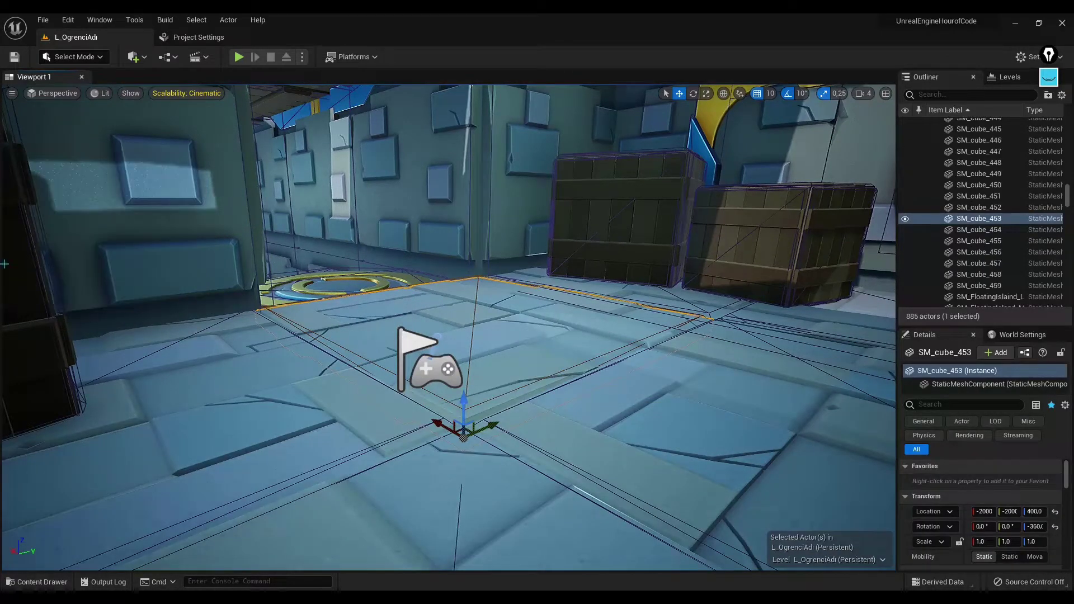
# - Open Place Actors on the Shapes category, then drop a test cube and delete it
pyautogui.click(99, 22)
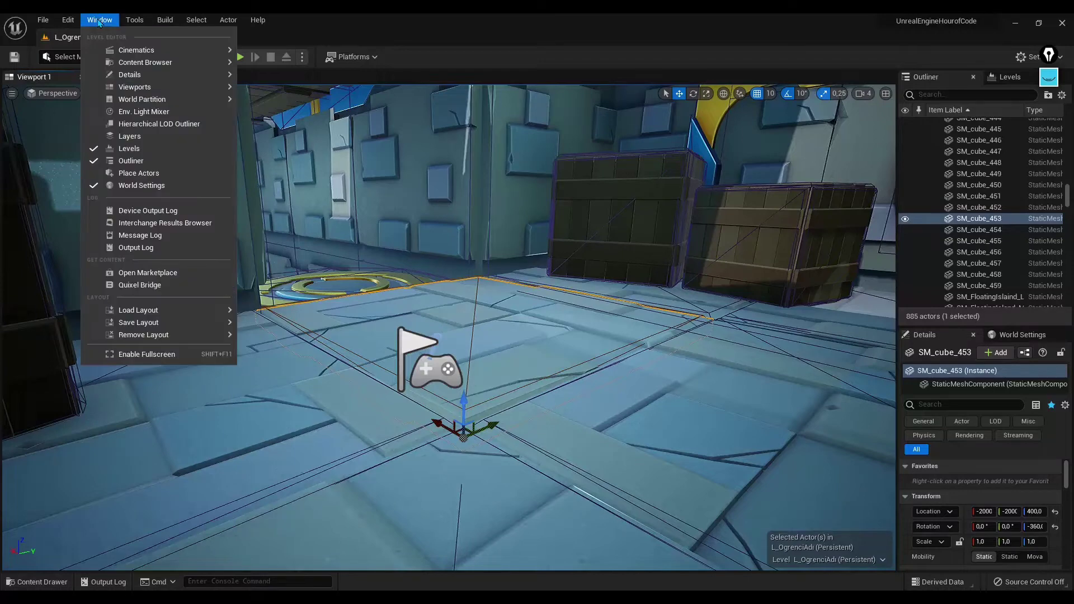
pyautogui.click(112, 174)
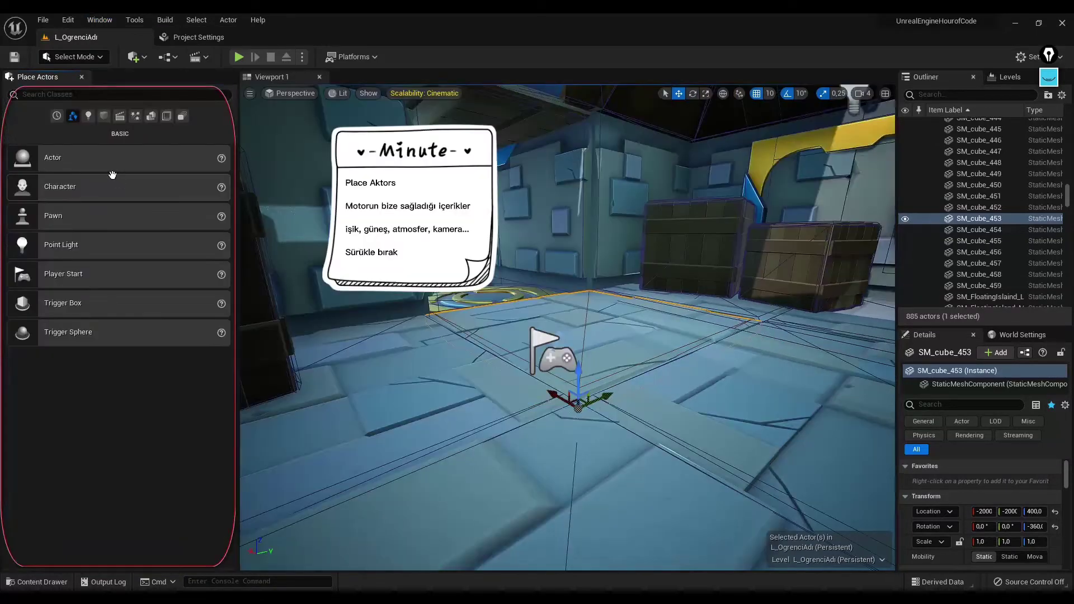
pyautogui.click(135, 57)
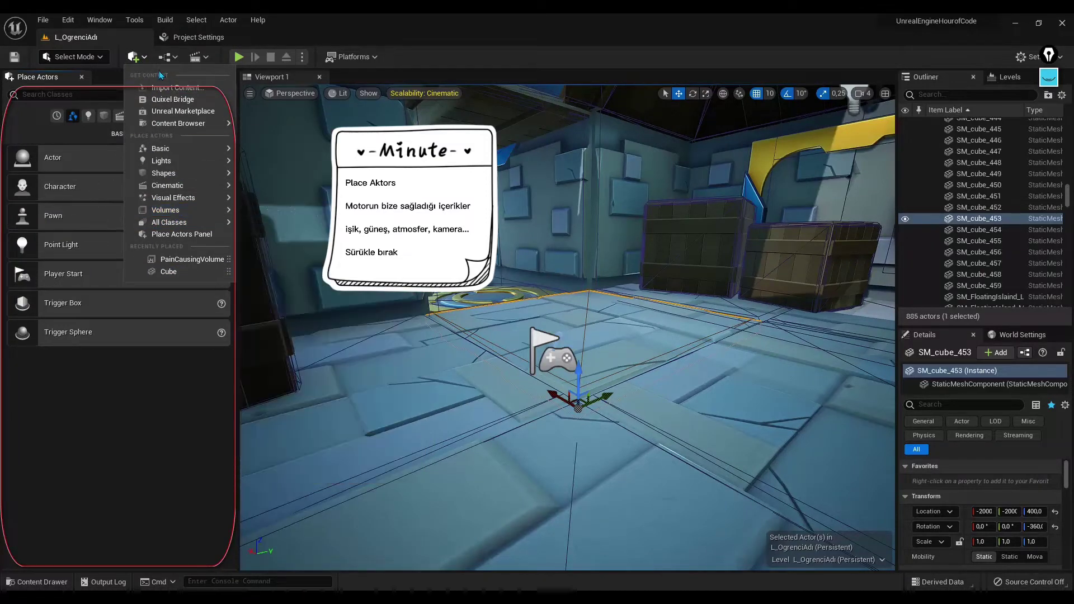
pyautogui.write('cube')
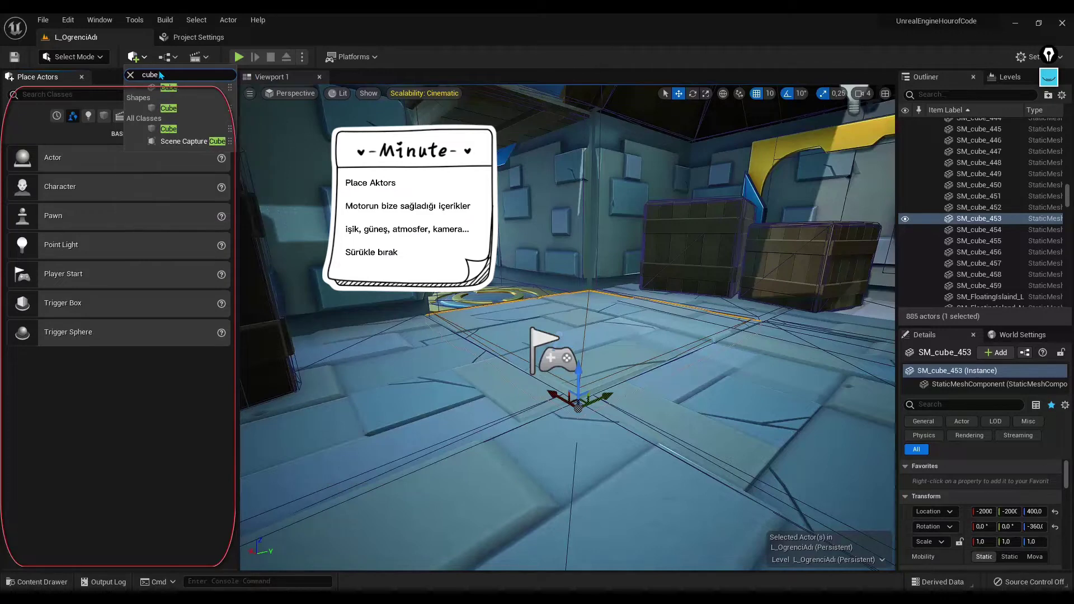
pyautogui.click(65, 414)
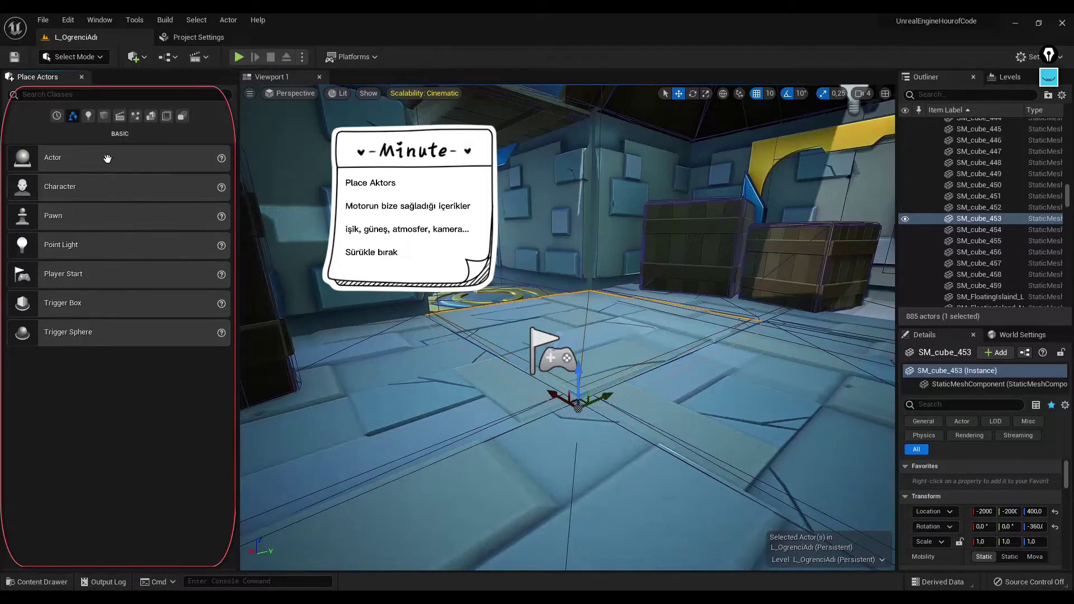
pyautogui.click(106, 117)
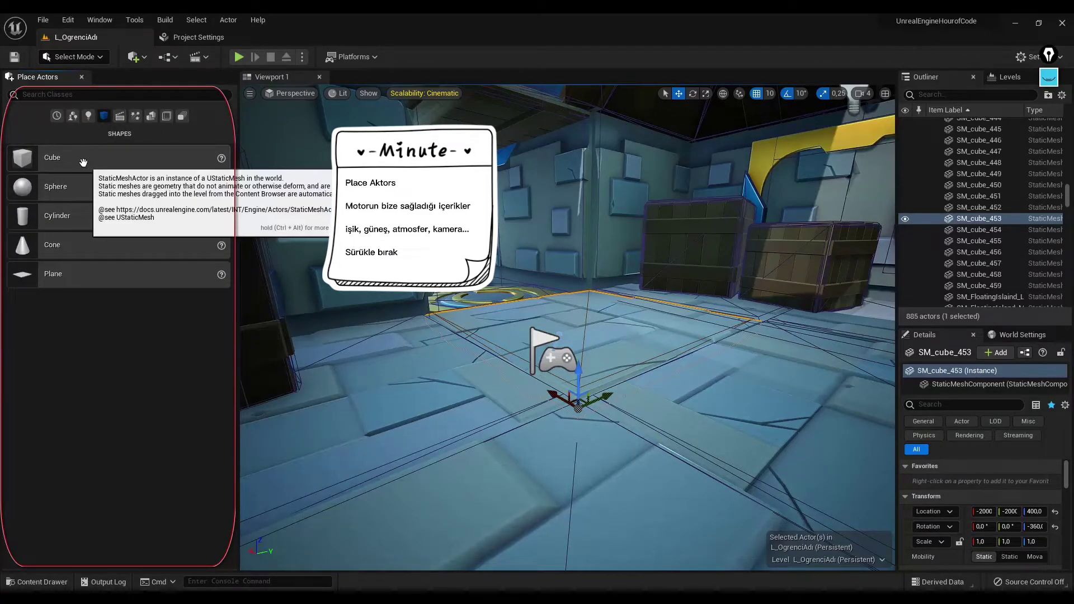
pyautogui.moveTo(45, 168)
pyautogui.mouseDown()
pyautogui.moveTo(610, 382)
pyautogui.moveTo(627, 305)
pyautogui.moveTo(605, 309)
pyautogui.moveTo(687, 302)
pyautogui.moveTo(576, 330)
pyautogui.mouseUp()
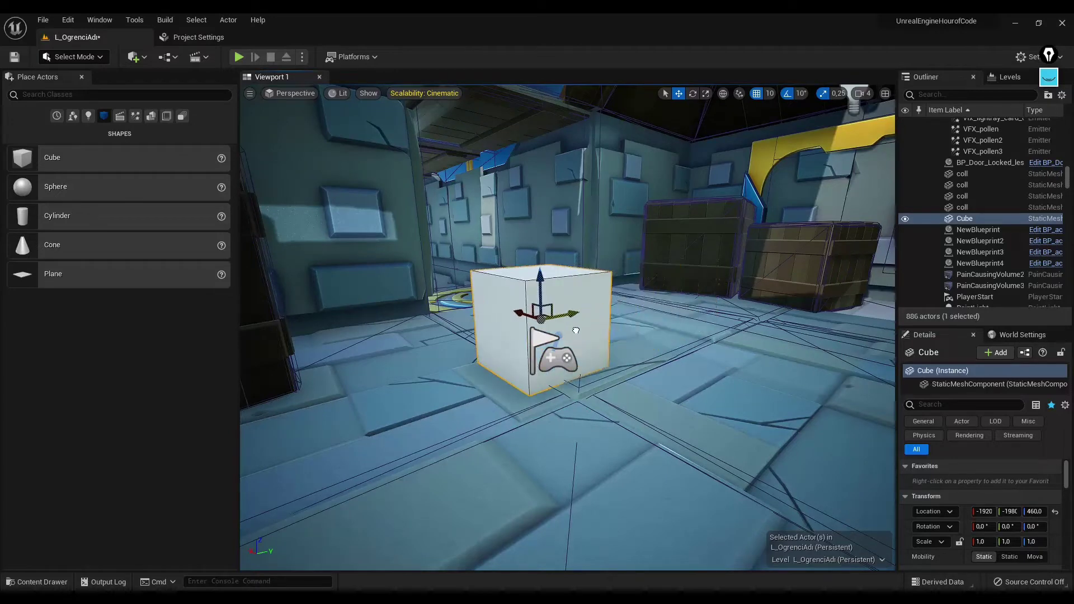
pyautogui.press('Delete')
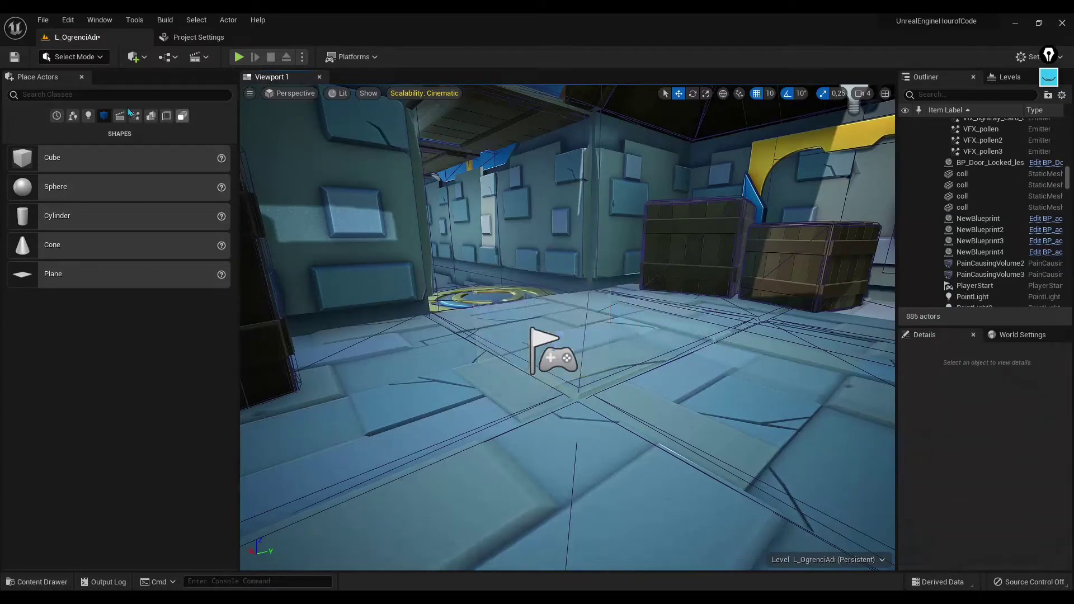
# - Close the Place Actors panel and select the wooden crate MA_setDressing_c7
pyautogui.click(82, 77)
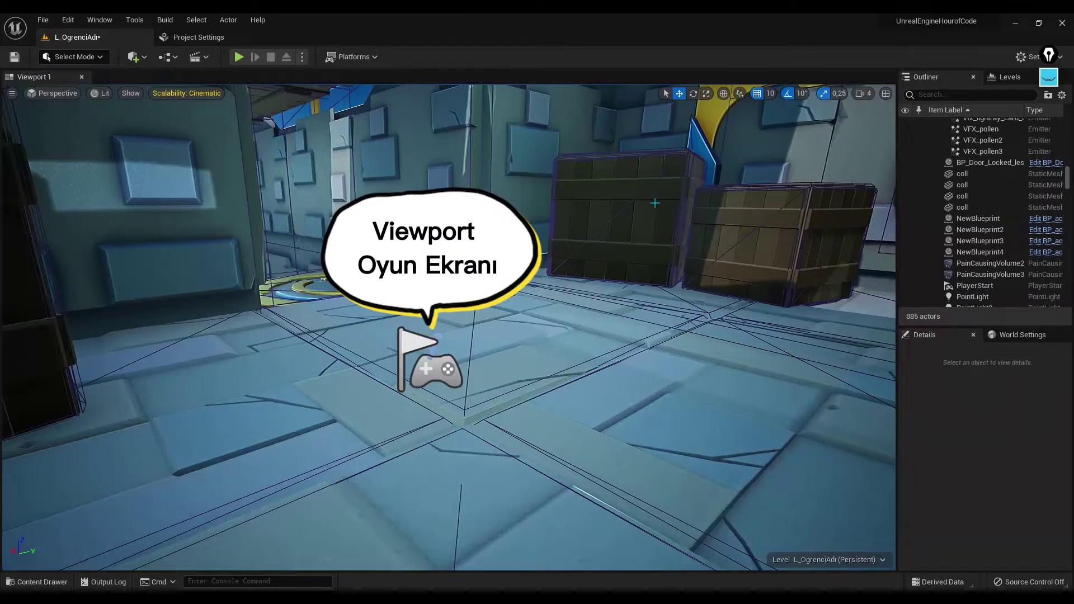
pyautogui.click(1049, 76)
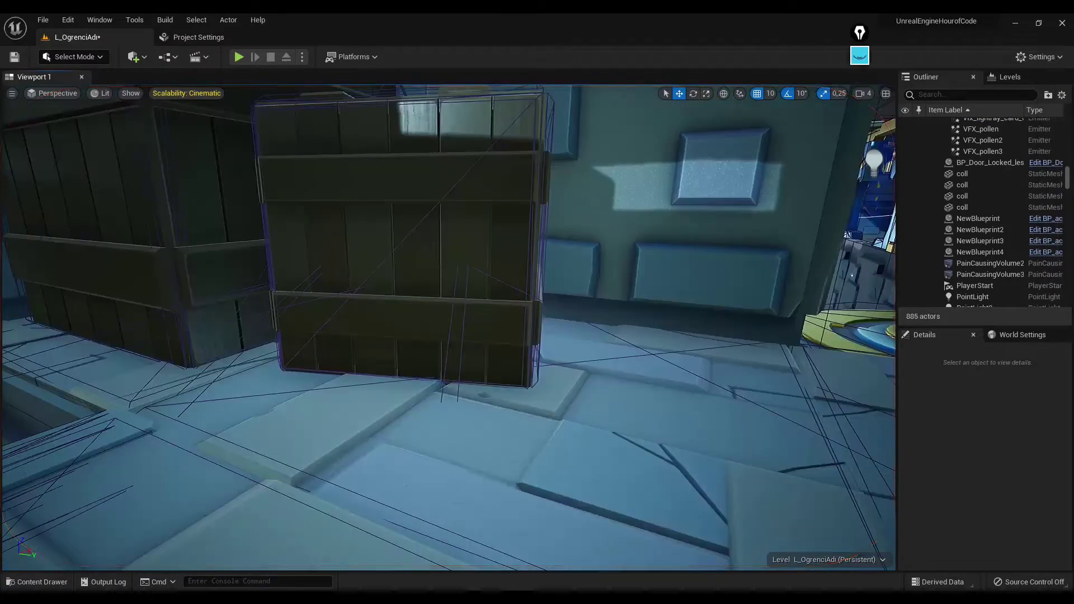
pyautogui.click(402, 235)
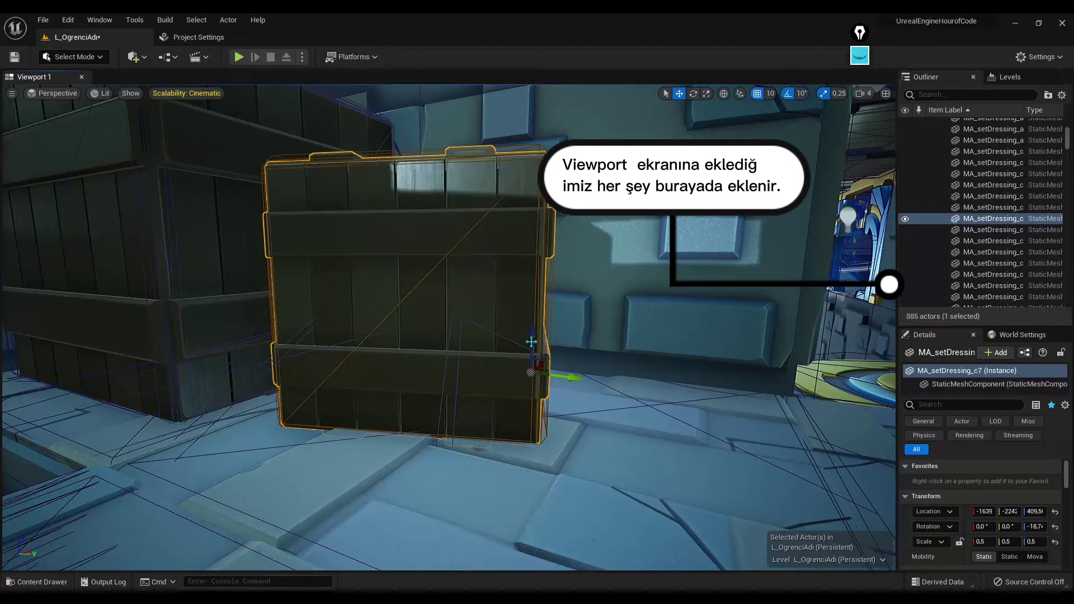
# - Enlarge the Details panel and scroll the crate's properties to Physics and Collision
pyautogui.click(497, 289)
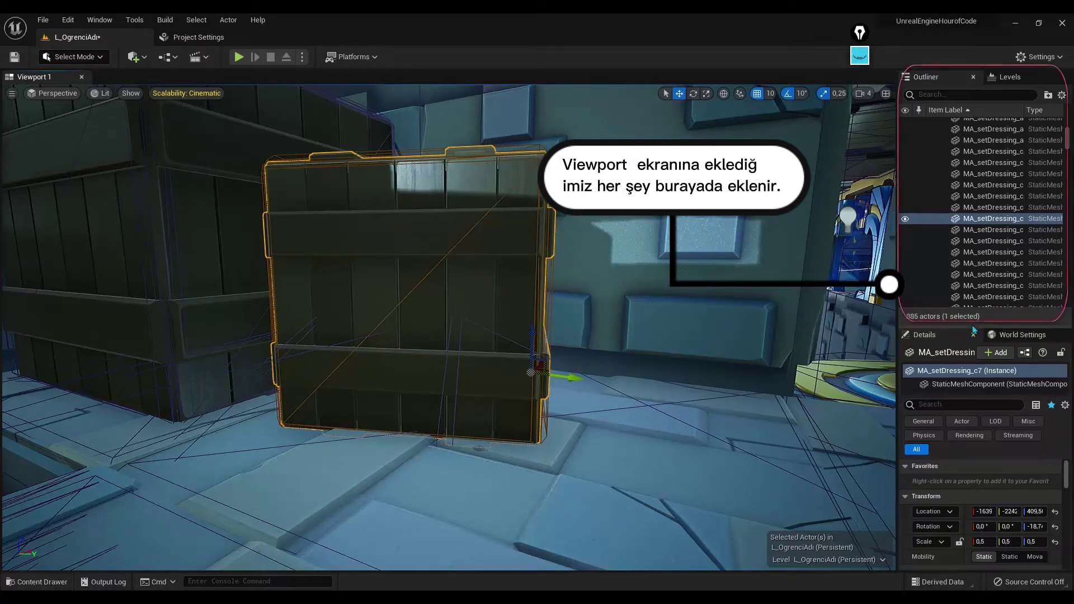
pyautogui.scroll(-1, 997, 466)
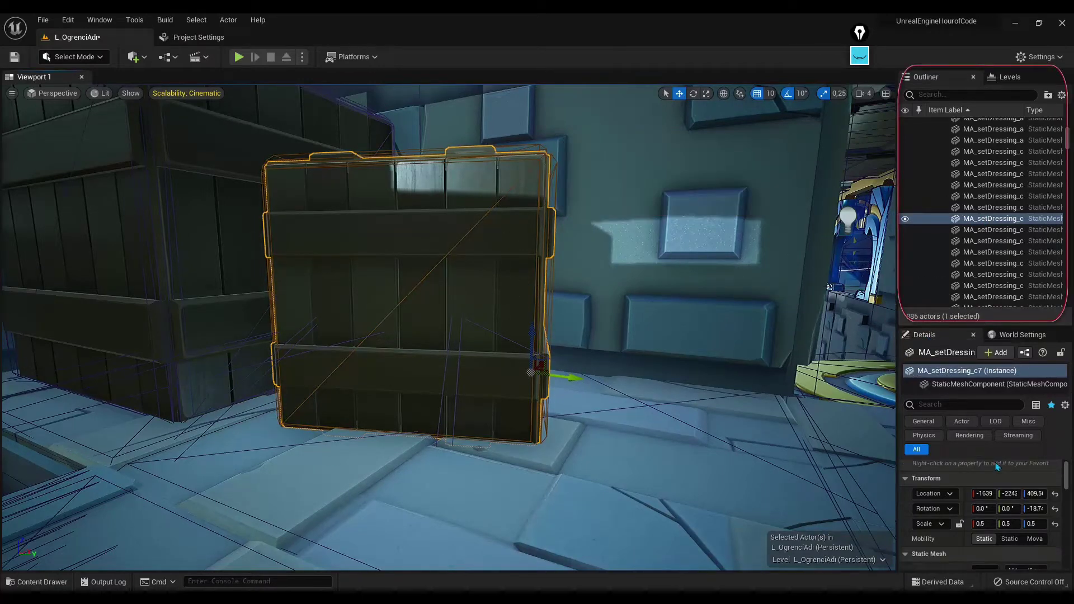
pyautogui.scroll(1, 997, 466)
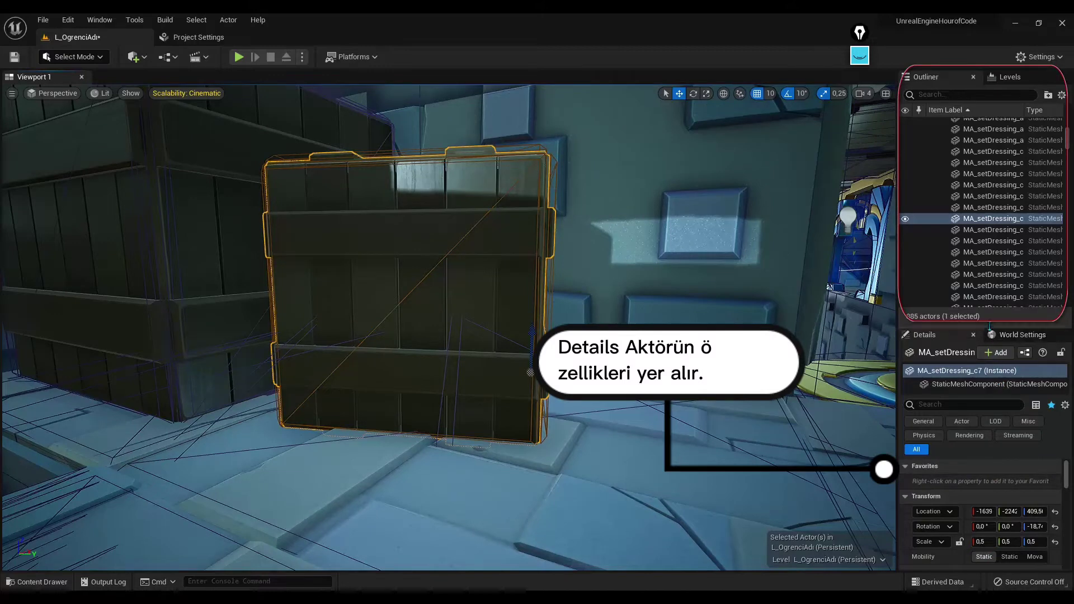
pyautogui.moveTo(988, 327); pyautogui.dragTo(989, 220)
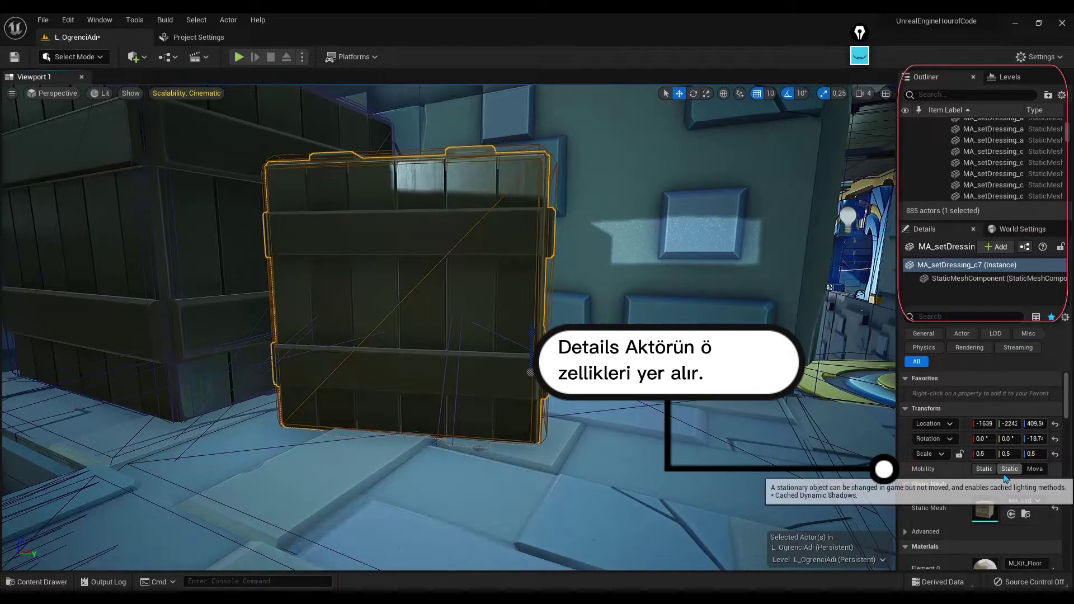
pyautogui.scroll(-5, 975, 545)
pyautogui.scroll(-2, 1006, 480)
pyautogui.scroll(-2, 1005, 480)
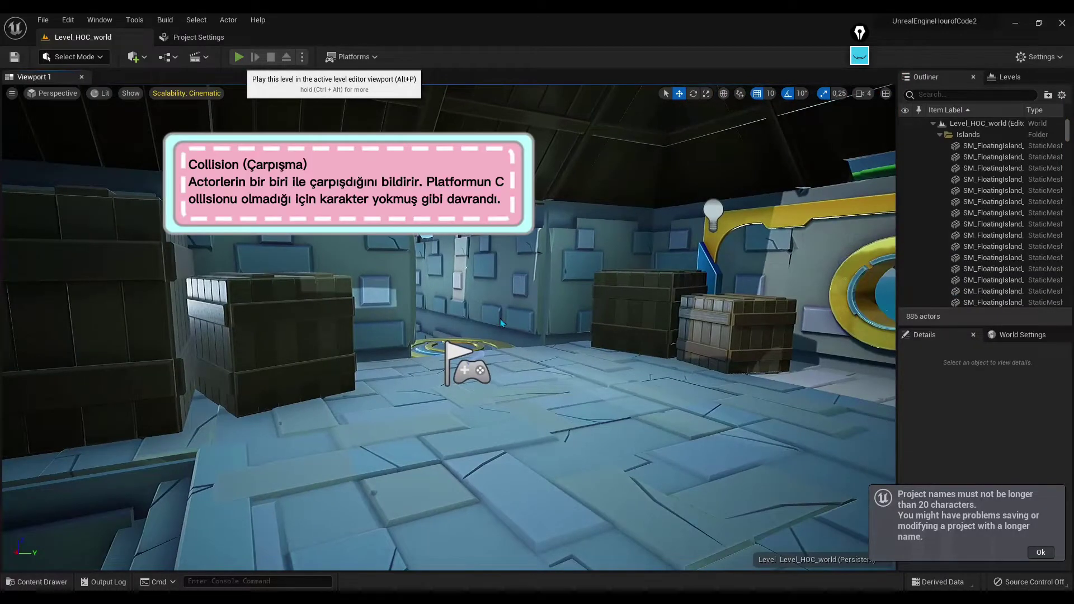
pyautogui.hotkey('alt', 'p')
pyautogui.press('w')
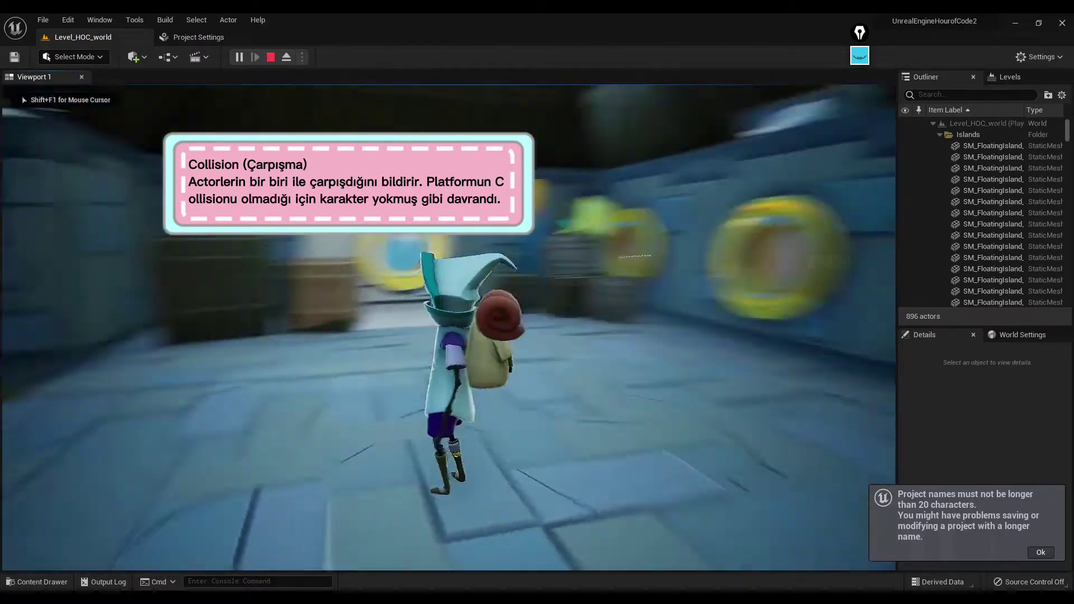
pyautogui.press('w')
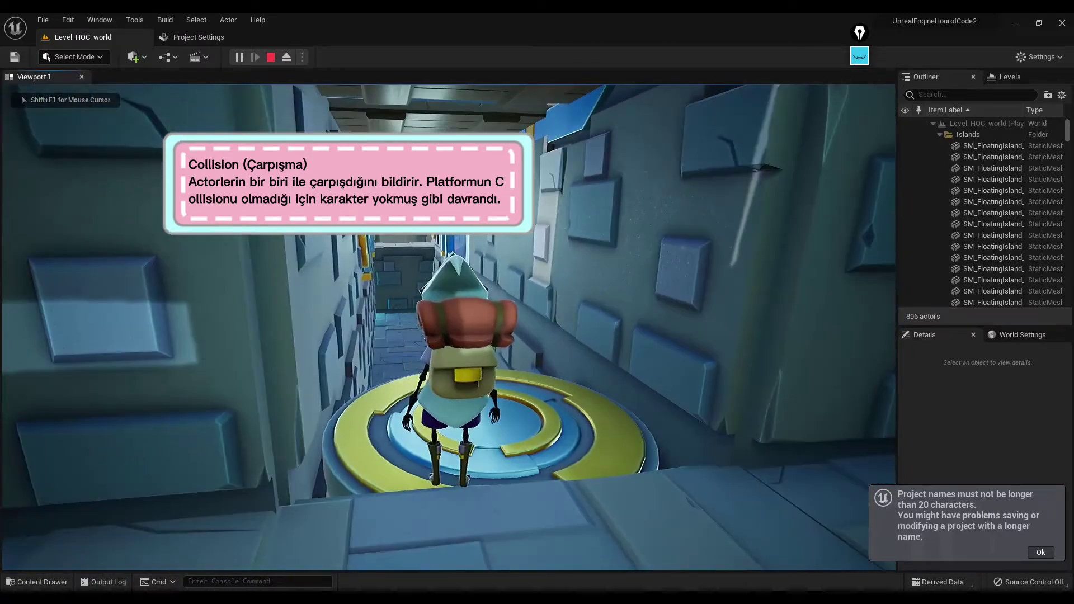
pyautogui.press('w')
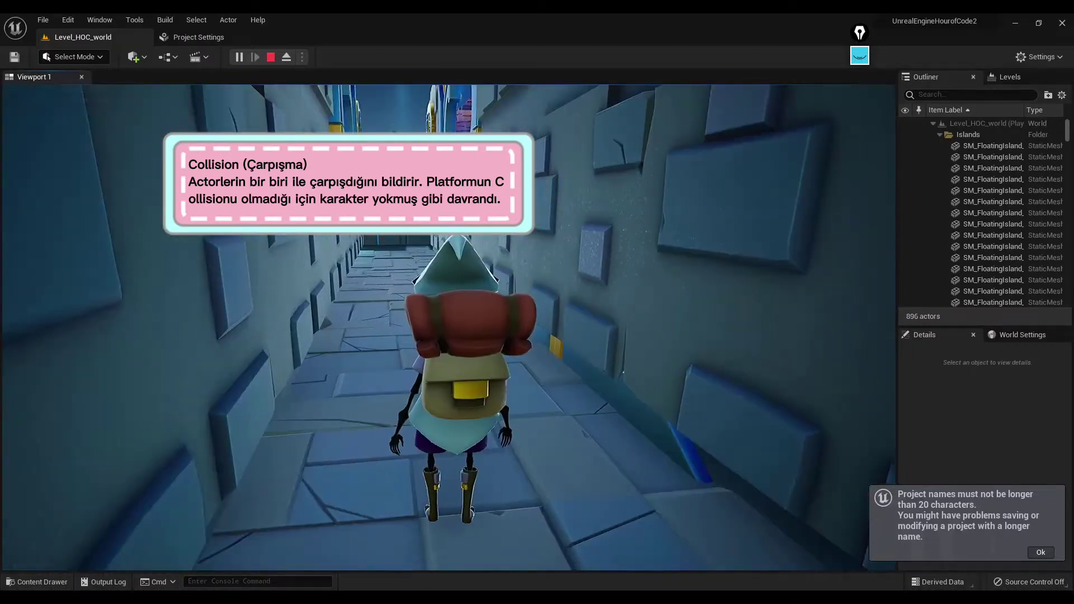
pyautogui.press('Escape')
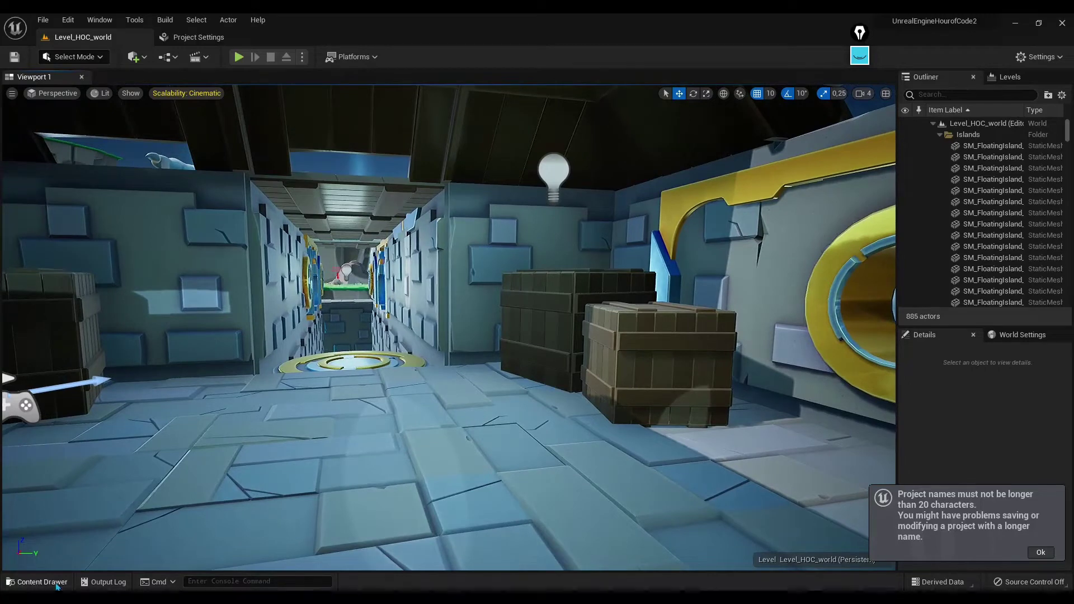
# - Place the EpicCharacter from ThirdPersonBP > Blueprints in front of the crates
pyautogui.click(38, 582)
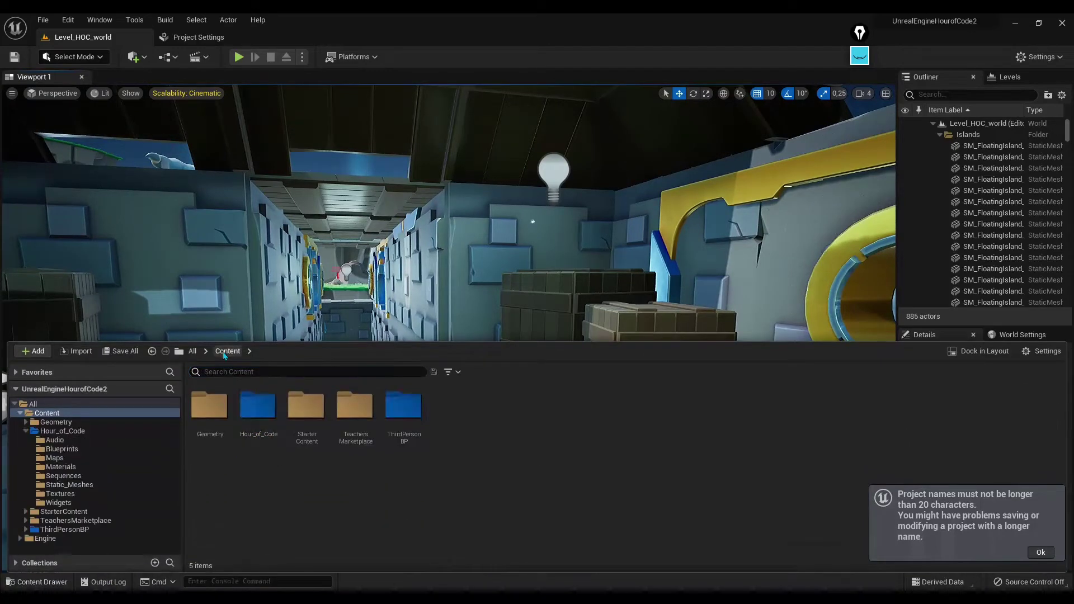
pyautogui.doubleClick(402, 408)
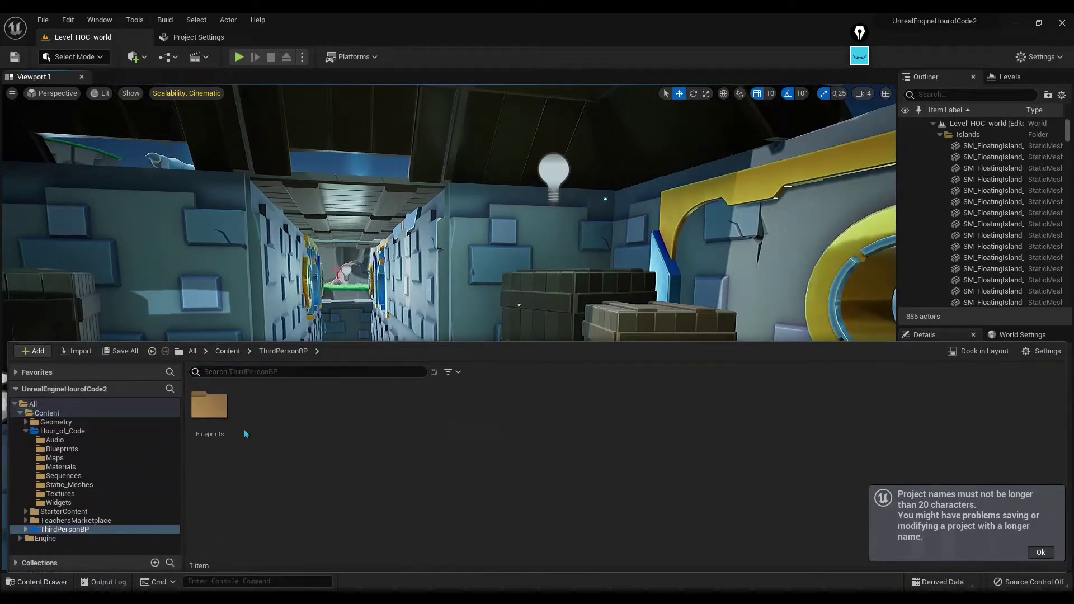
pyautogui.doubleClick(209, 409)
pyautogui.moveTo(425, 235)
pyautogui.mouseDown(button='right')
pyautogui.moveTo(392, 268)
pyautogui.moveTo(313, 268)
pyautogui.mouseUp(button='right')
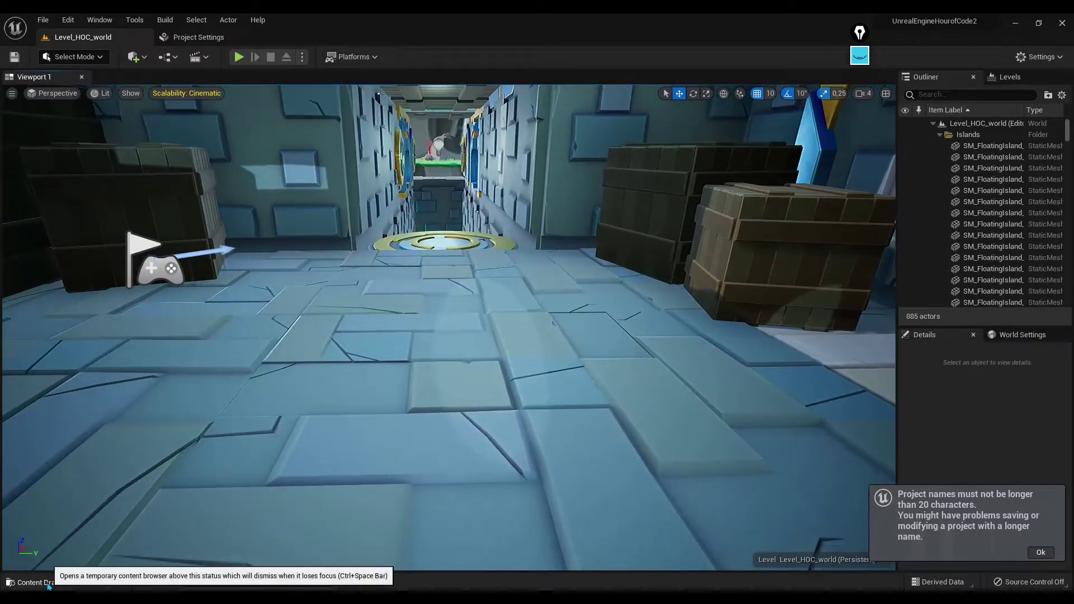
pyautogui.click(37, 582)
pyautogui.moveTo(210, 442); pyautogui.dragTo(314, 342)
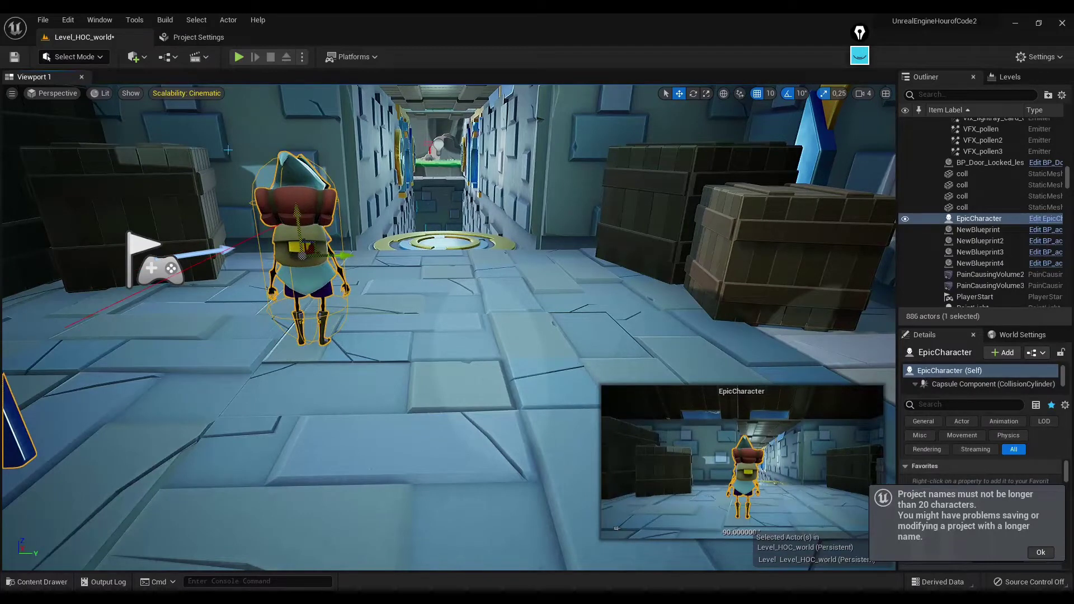
# - Show collision in the viewport and browse to the platform's SM_Platform_M mesh asset
pyautogui.click(125, 94)
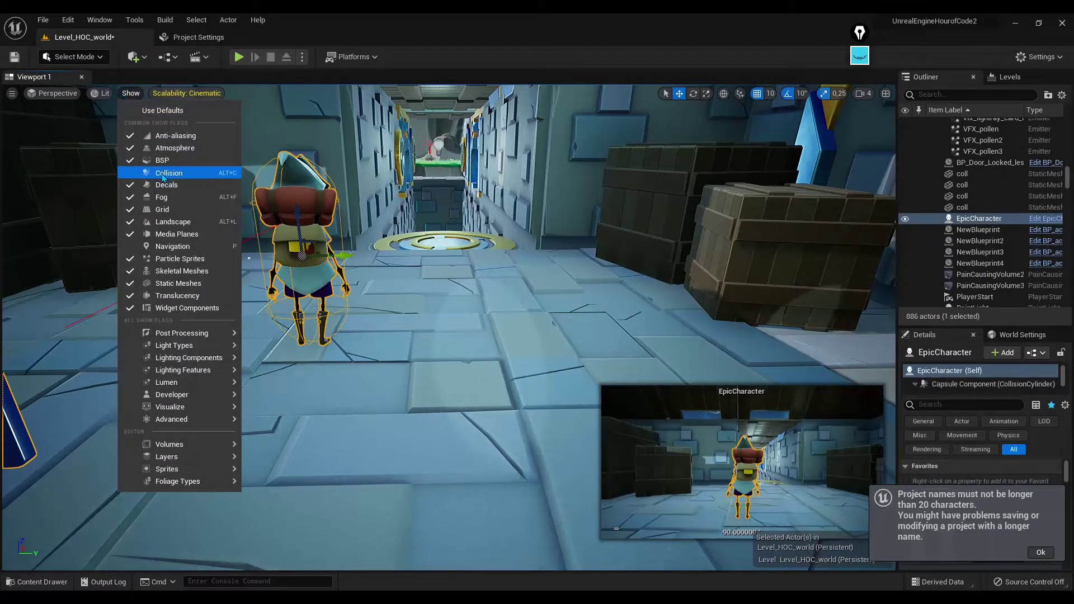
pyautogui.click(162, 178)
pyautogui.moveTo(447, 335)
pyautogui.mouseDown(button='right')
pyautogui.moveTo(358, 335)
pyautogui.moveTo(370, 340)
pyautogui.moveTo(371, 367)
pyautogui.mouseUp(button='right')
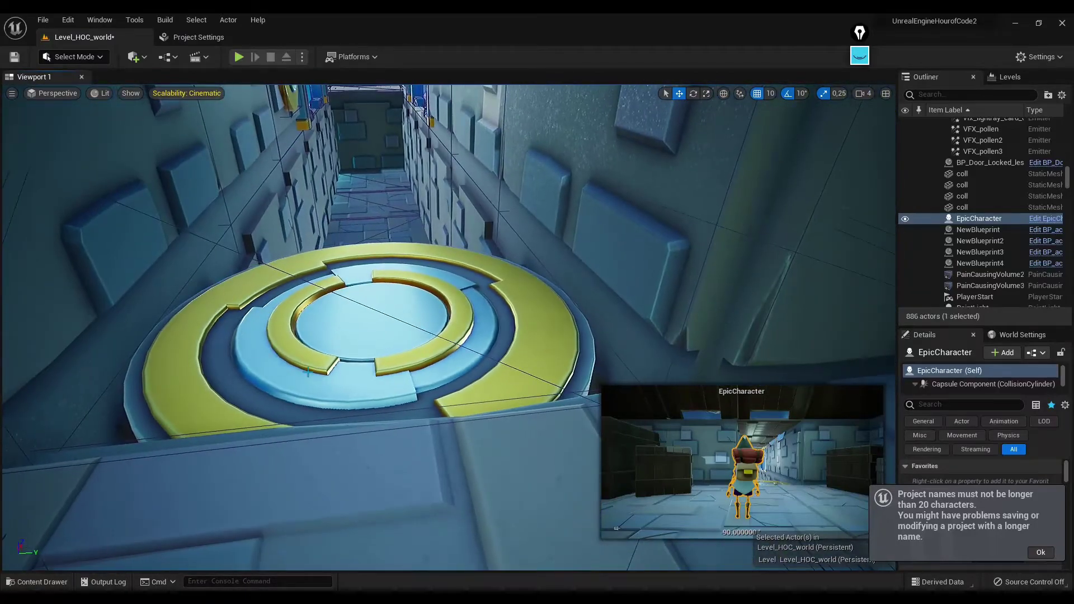
pyautogui.moveTo(403, 285); pyautogui.dragTo(392, 288, button='right')
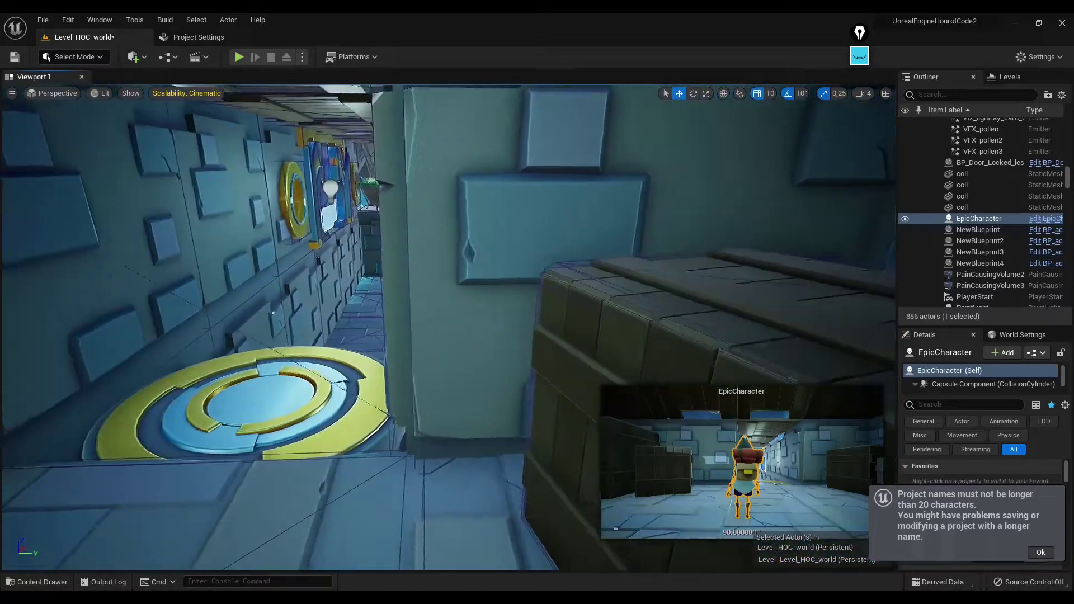
pyautogui.moveTo(335, 400); pyautogui.dragTo(335, 392, button='right')
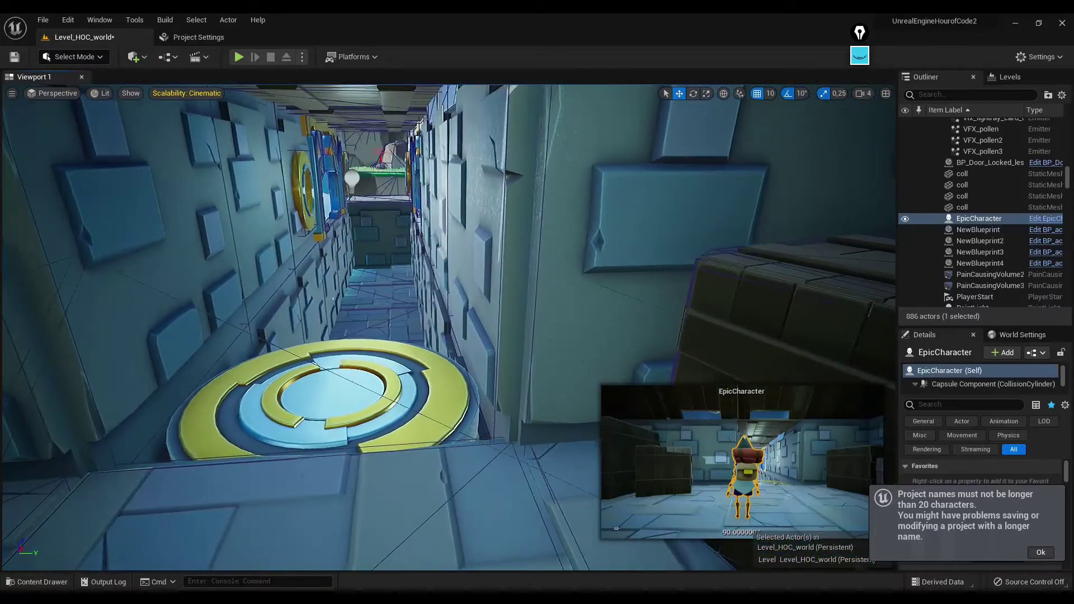
pyautogui.rightClick(336, 400)
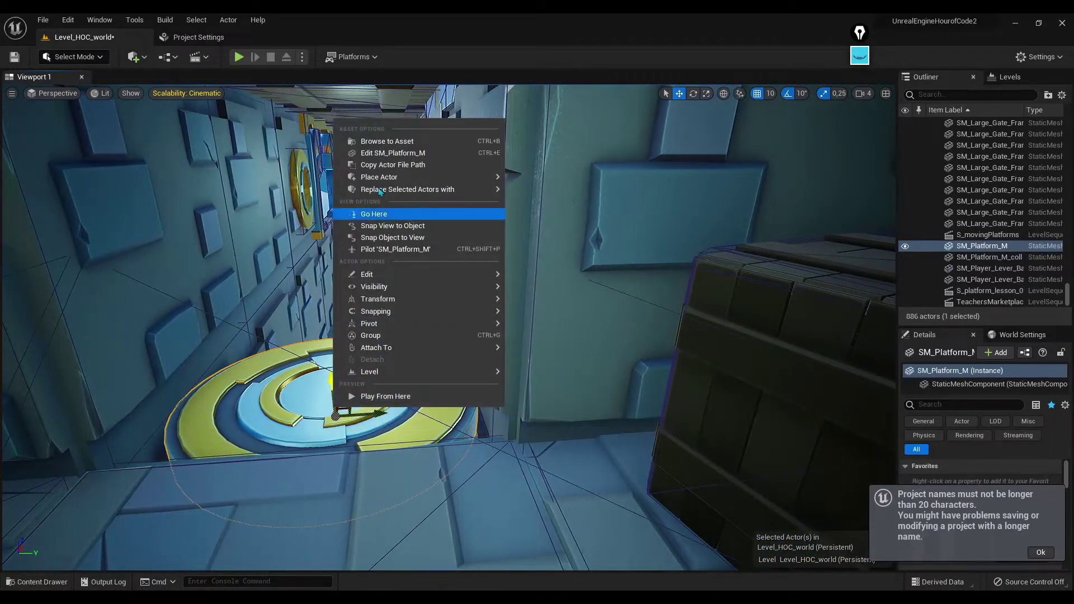
pyautogui.click(387, 141)
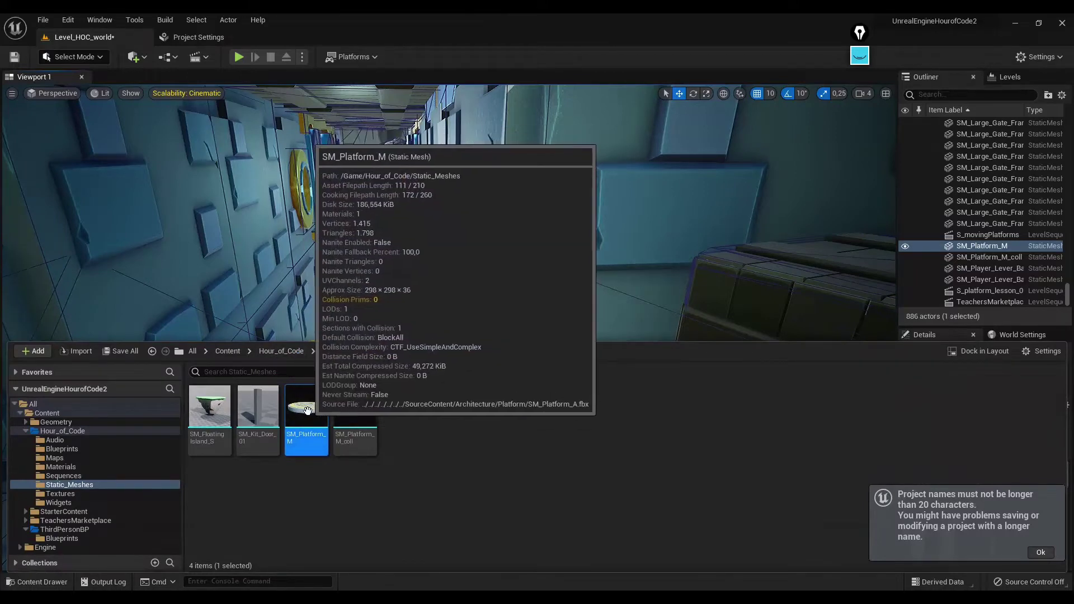
# - Add a 10DOP-Z simplified collision to SM_Platform_M in its mesh editor, then close it
pyautogui.doubleClick(309, 417)
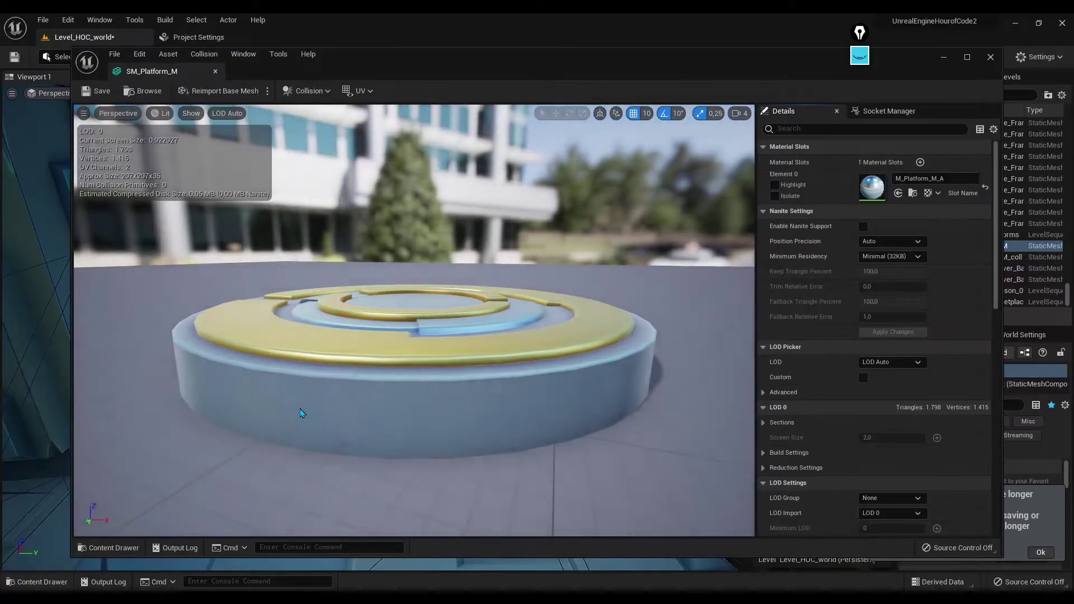
pyautogui.click(308, 92)
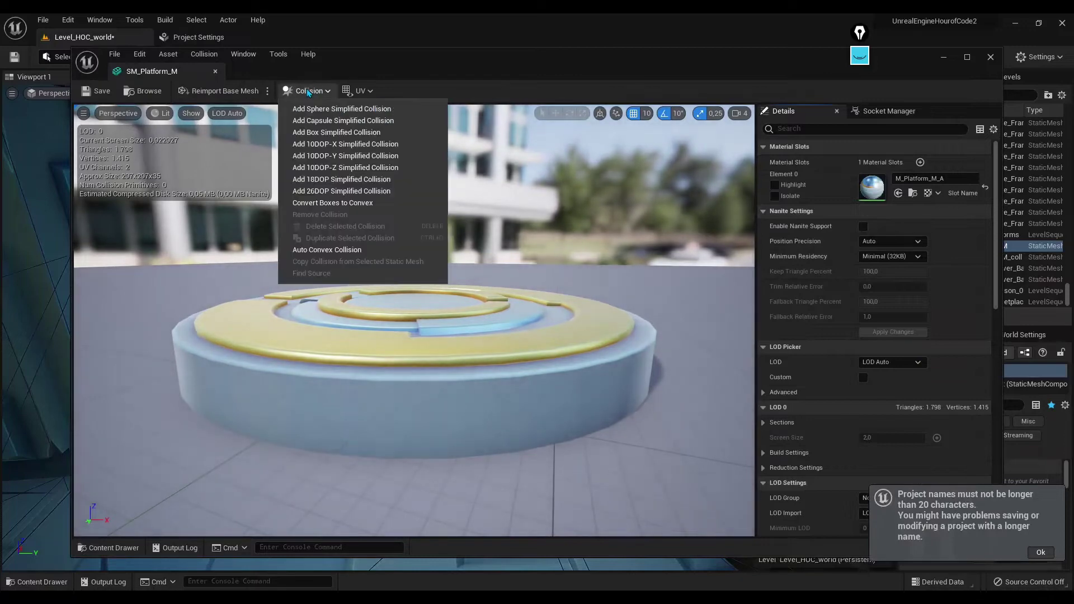
pyautogui.click(352, 168)
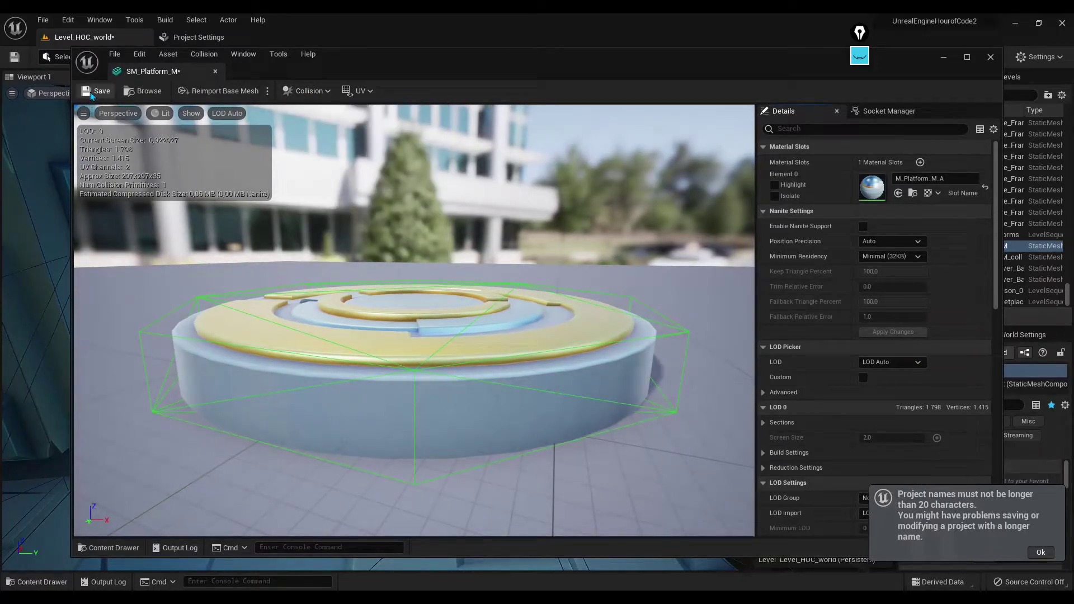
pyautogui.click(216, 72)
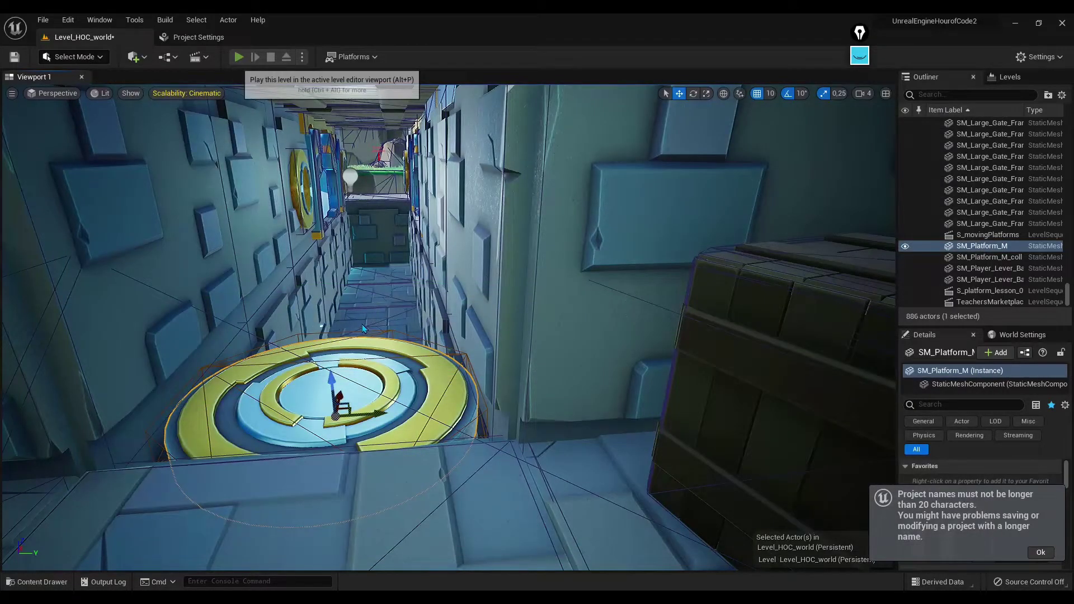
pyautogui.click(238, 57)
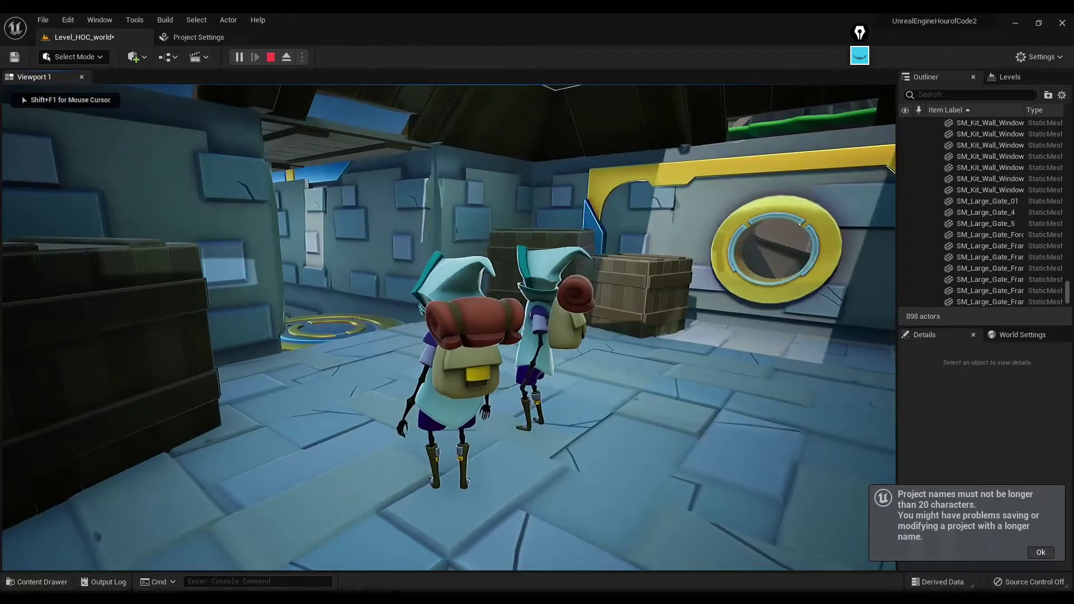
pyautogui.press('w')
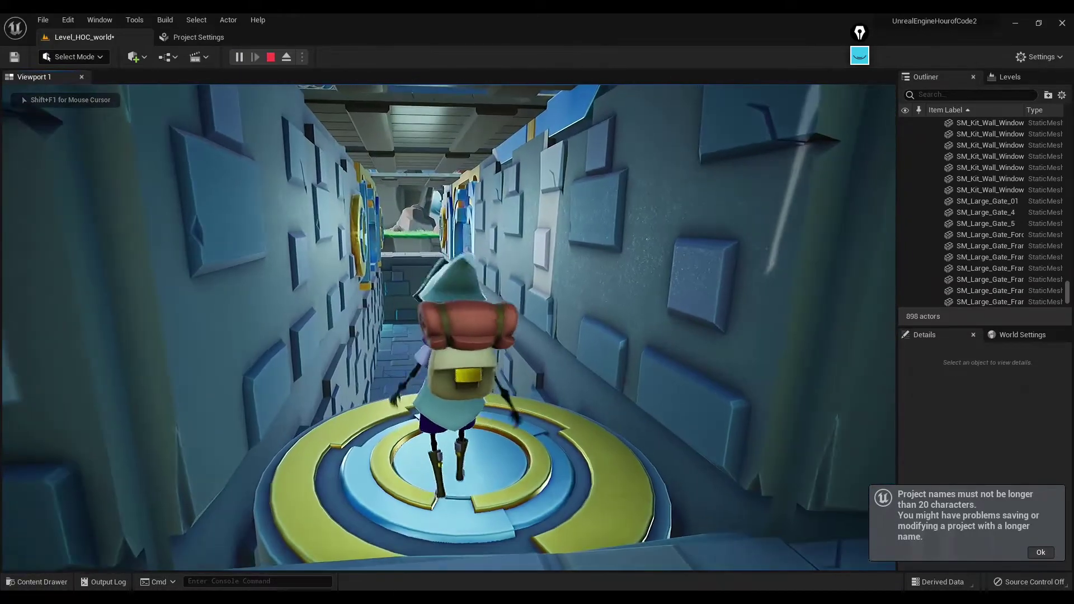
pyautogui.press('a')
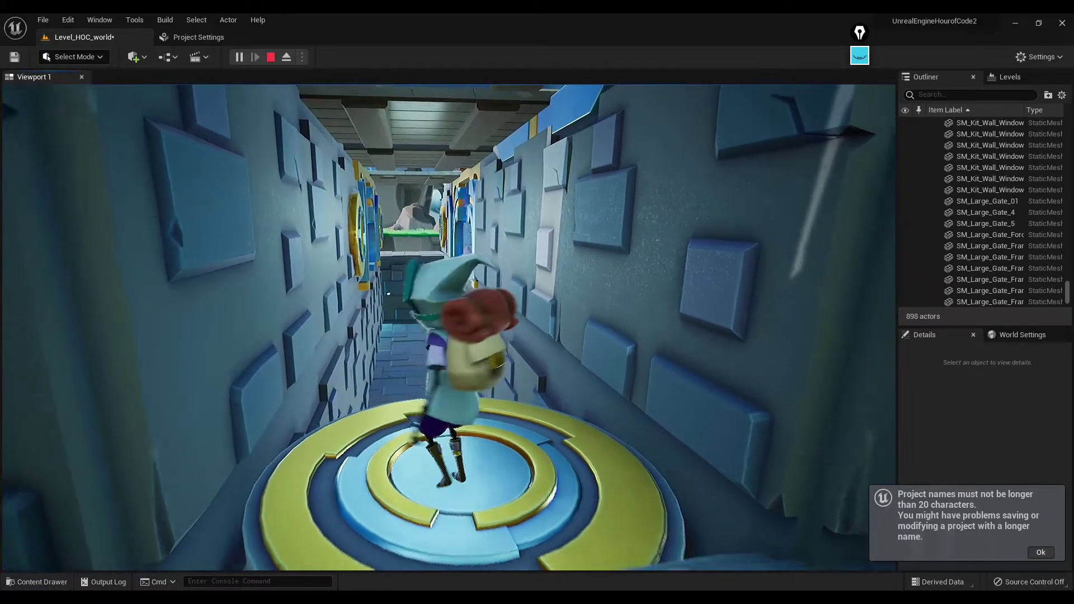
# - End the test run, delete the placed EpicCharacter, and turn off Collision in the viewport Show menu
pyautogui.press('Escape')
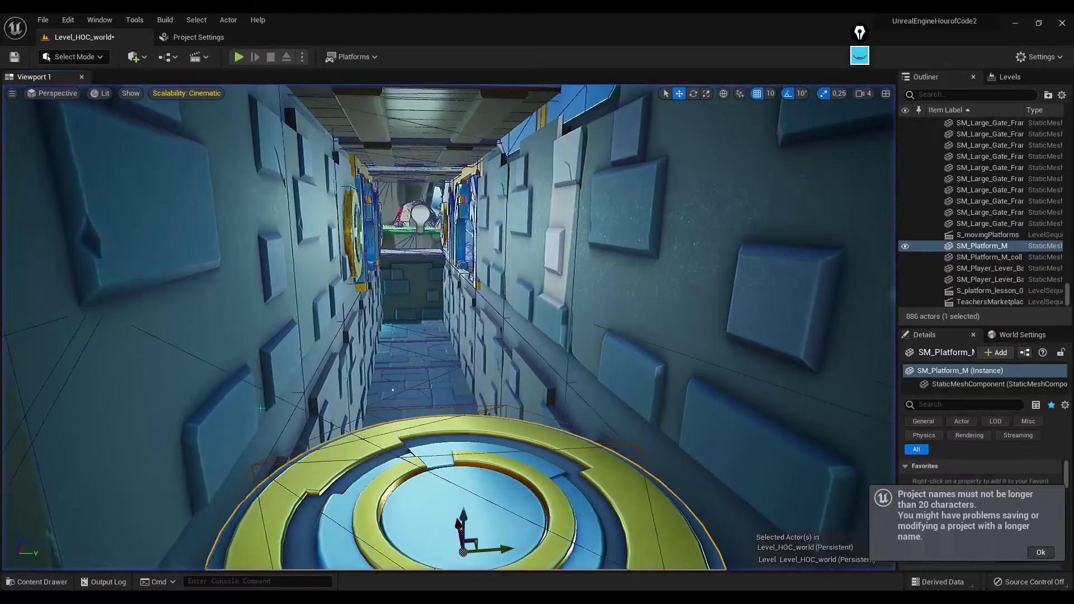
pyautogui.moveTo(448, 280)
pyautogui.mouseDown(button='right')
pyautogui.moveTo(431, 280)
pyautogui.moveTo(448, 280)
pyautogui.mouseUp(button='right')
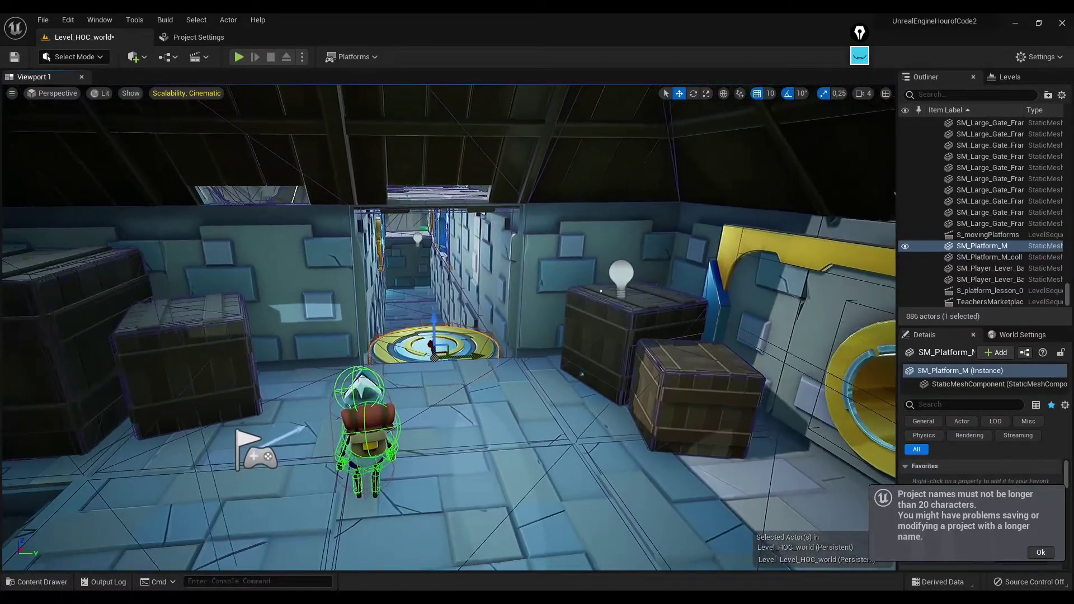
pyautogui.click(358, 414)
pyautogui.press('Delete')
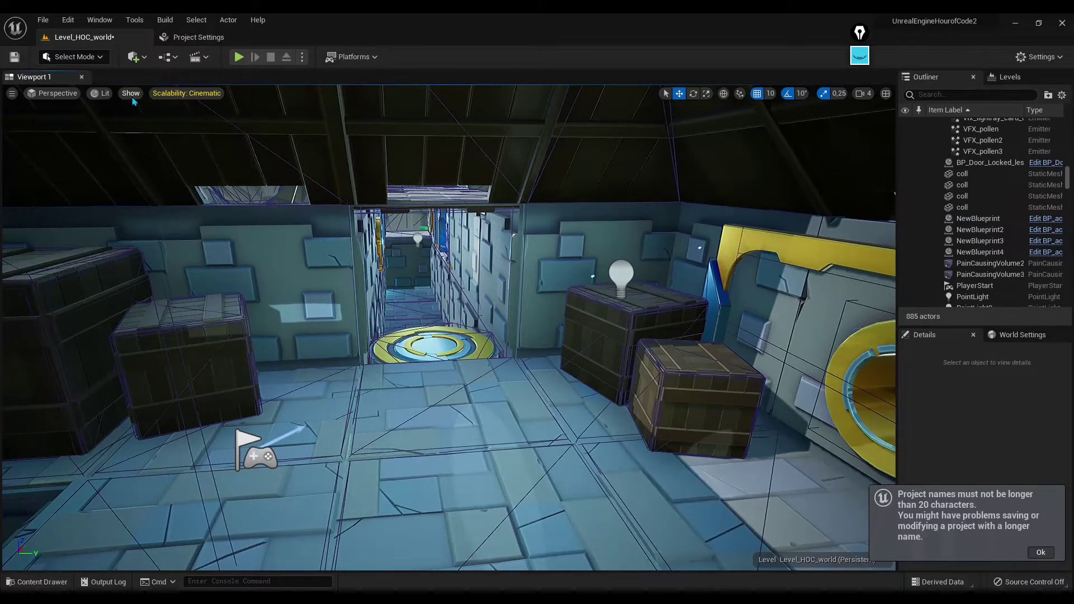
pyautogui.click(132, 94)
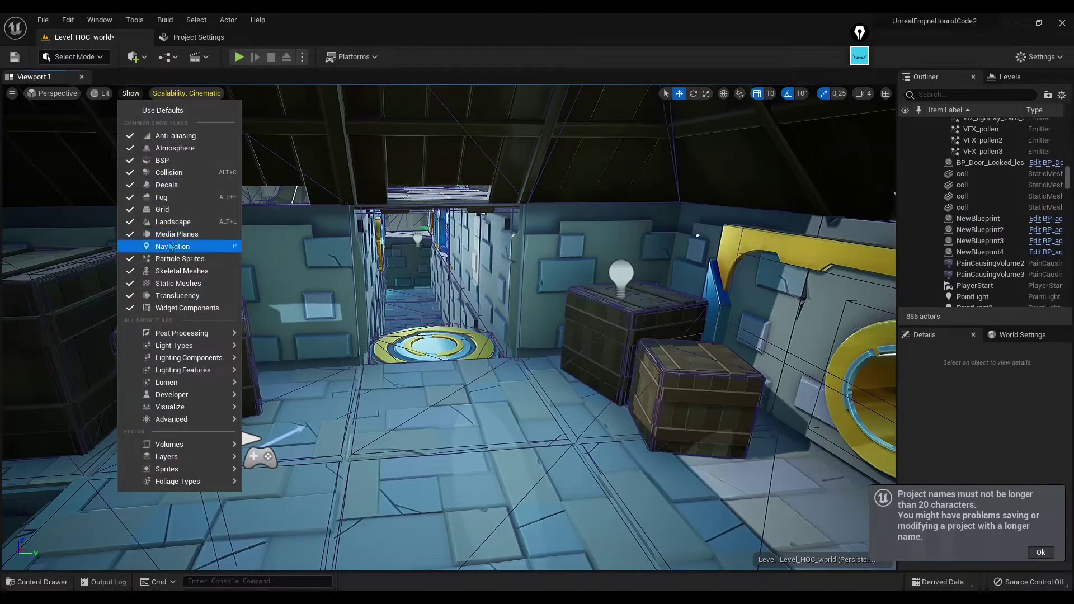
pyautogui.click(235, 174)
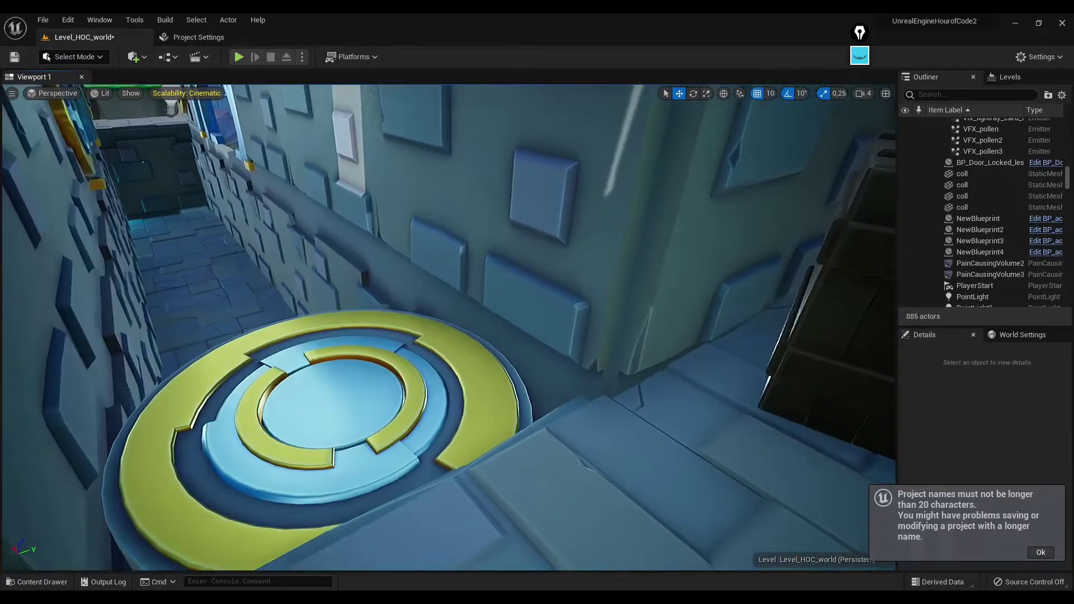
# - Alt-drag the gold platform along the corridor to create copies SM_Platform_M2 through SM_Platform_M5
pyautogui.click(335, 426)
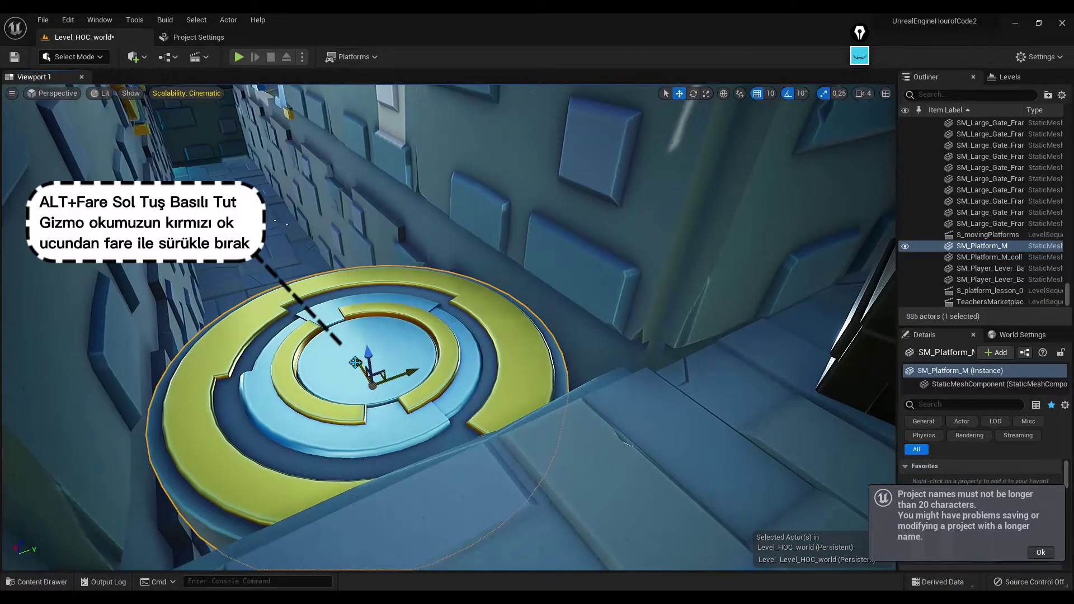
pyautogui.keyDown('alt'); pyautogui.moveTo(355, 362); pyautogui.dragTo(270, 216); pyautogui.keyUp('alt')
pyautogui.moveTo(341, 347)
pyautogui.mouseDown(button='right')
pyautogui.moveTo(358, 358)
pyautogui.moveTo(392, 335)
pyautogui.mouseUp(button='right')
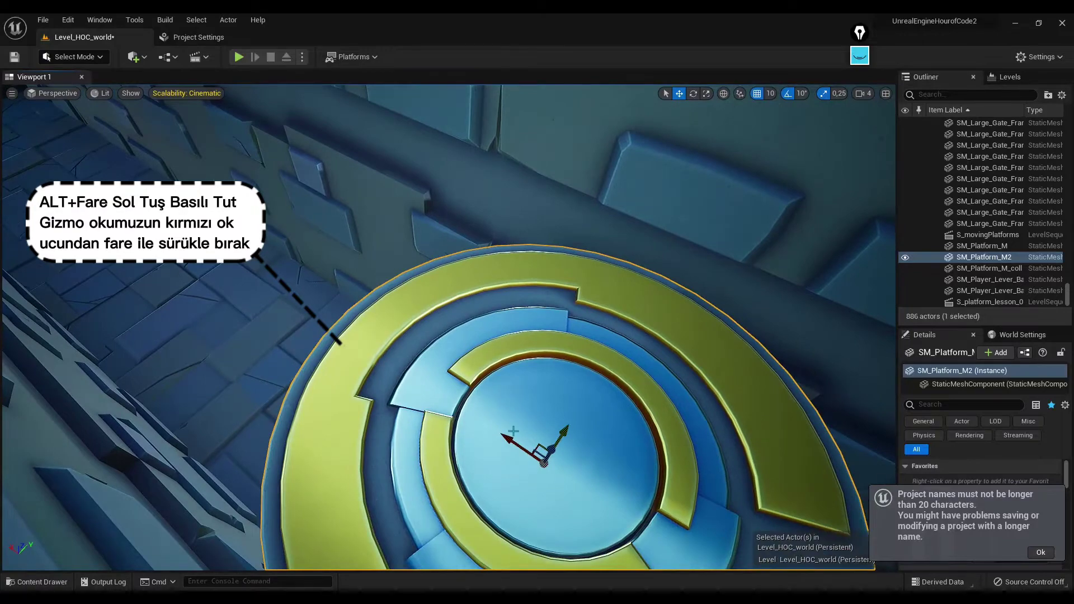
pyautogui.keyDown('alt'); pyautogui.moveTo(514, 431); pyautogui.dragTo(215, 275); pyautogui.keyUp('alt')
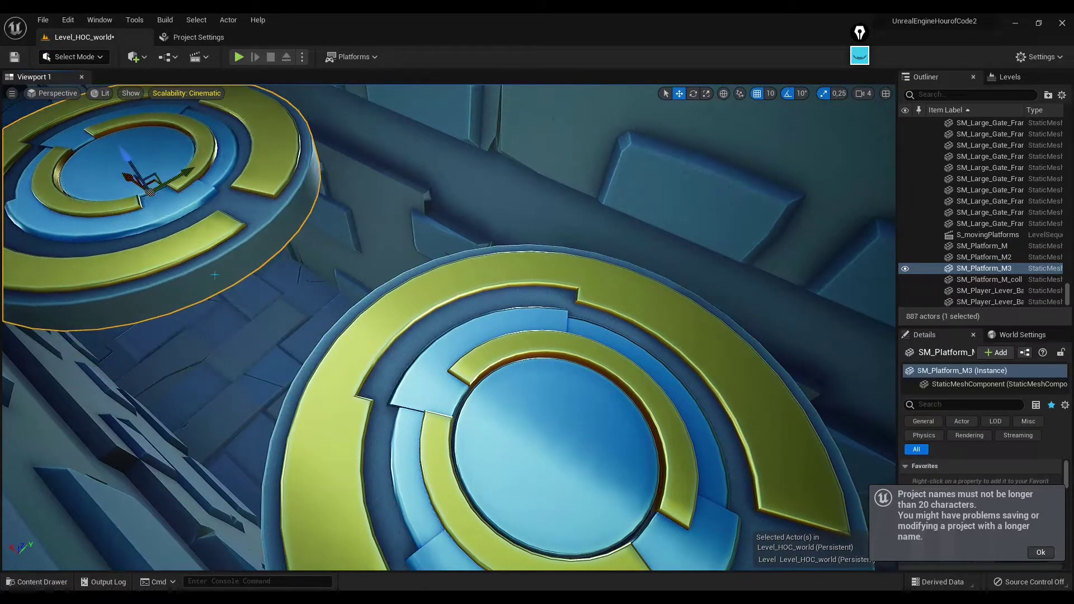
pyautogui.moveTo(215, 274); pyautogui.dragTo(235, 263, button='right')
pyautogui.moveTo(264, 340)
pyautogui.keyDown('alt'); pyautogui.mouseDown()
pyautogui.moveTo(196, 277)
pyautogui.moveTo(144, 196)
pyautogui.mouseUp(); pyautogui.keyUp('alt')
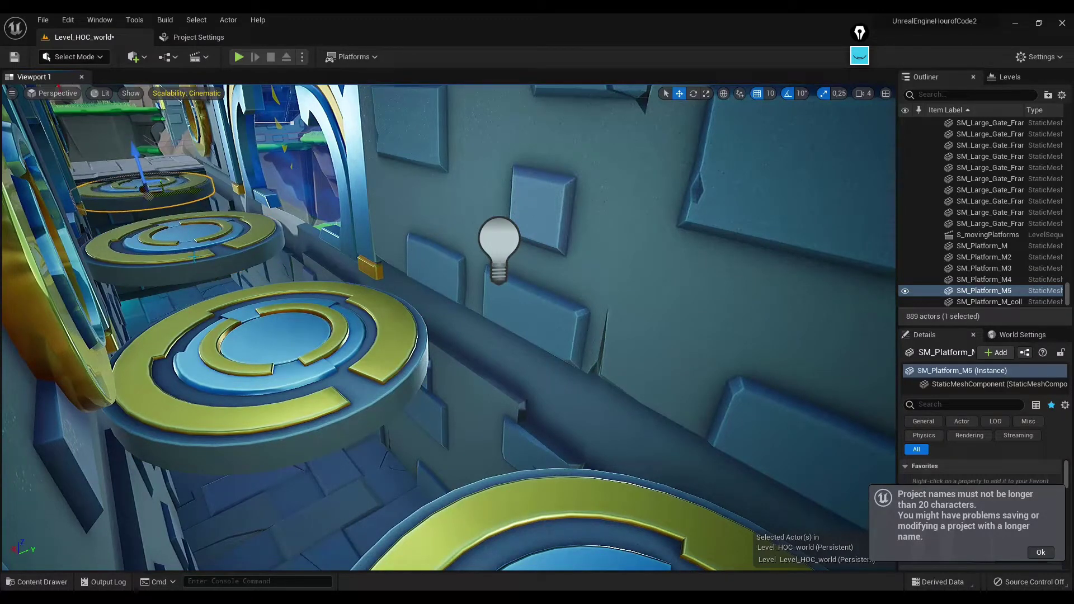
pyautogui.moveTo(143, 196)
pyautogui.mouseDown(button='right')
pyautogui.moveTo(168, 168)
pyautogui.moveTo(190, 190)
pyautogui.mouseUp(button='right')
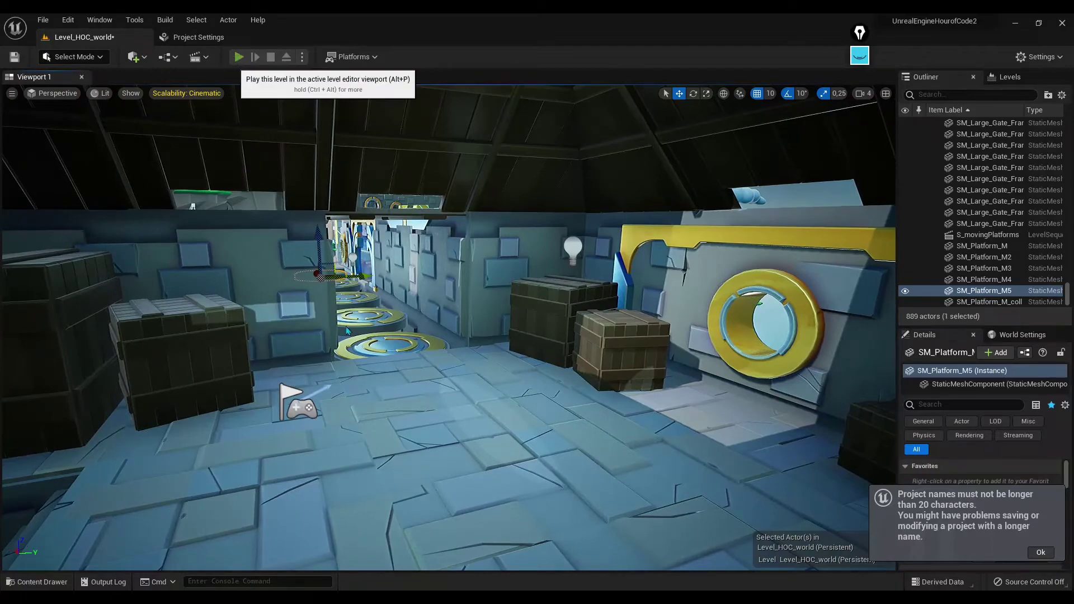
pyautogui.hotkey('alt', 'p')
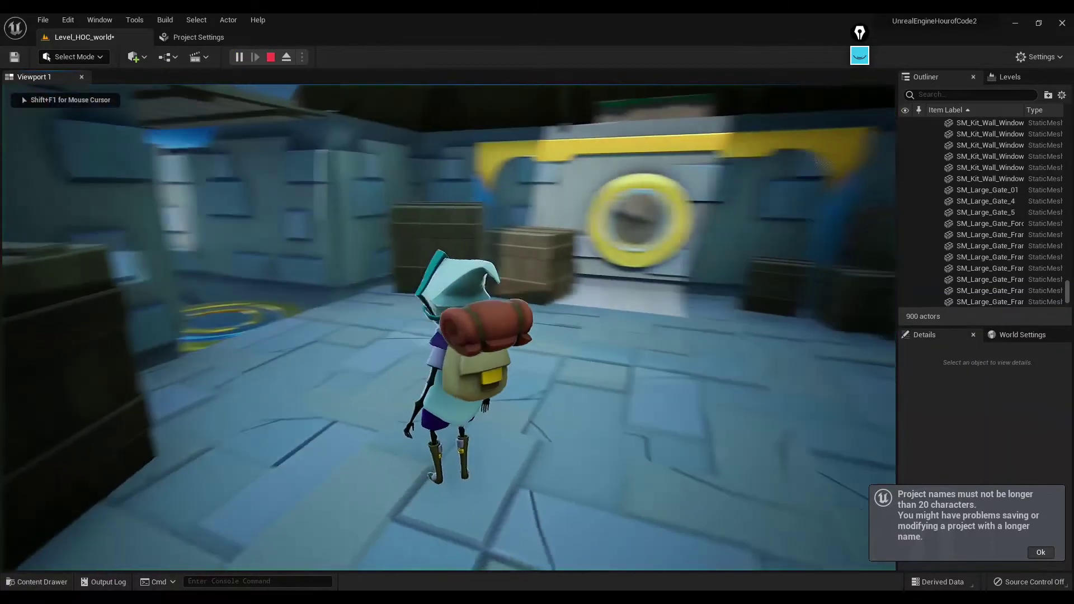
pyautogui.press('space')
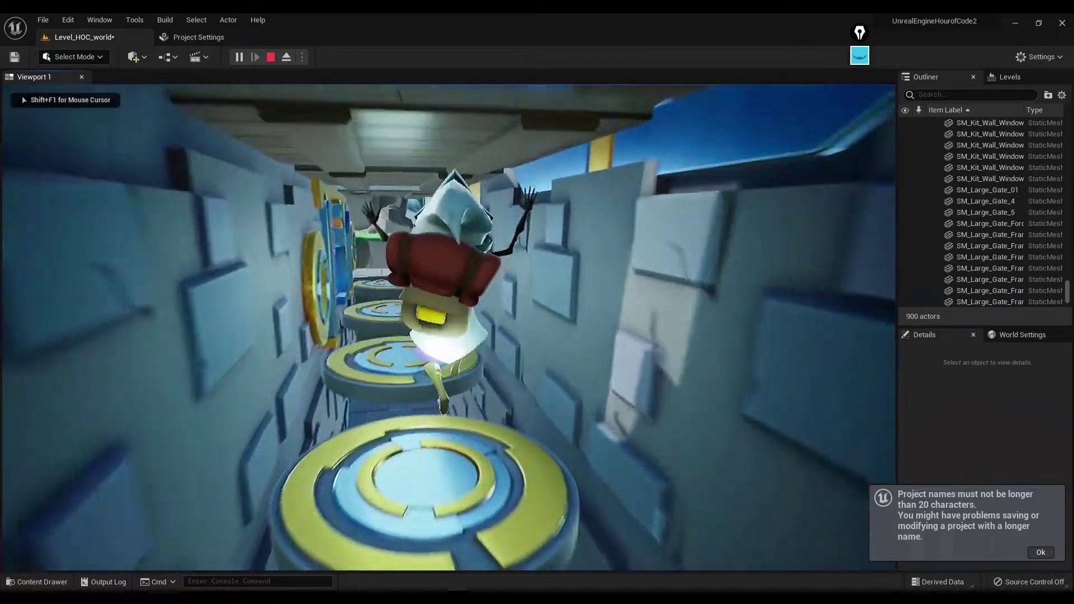
pyautogui.press('space')
pyautogui.press('space')
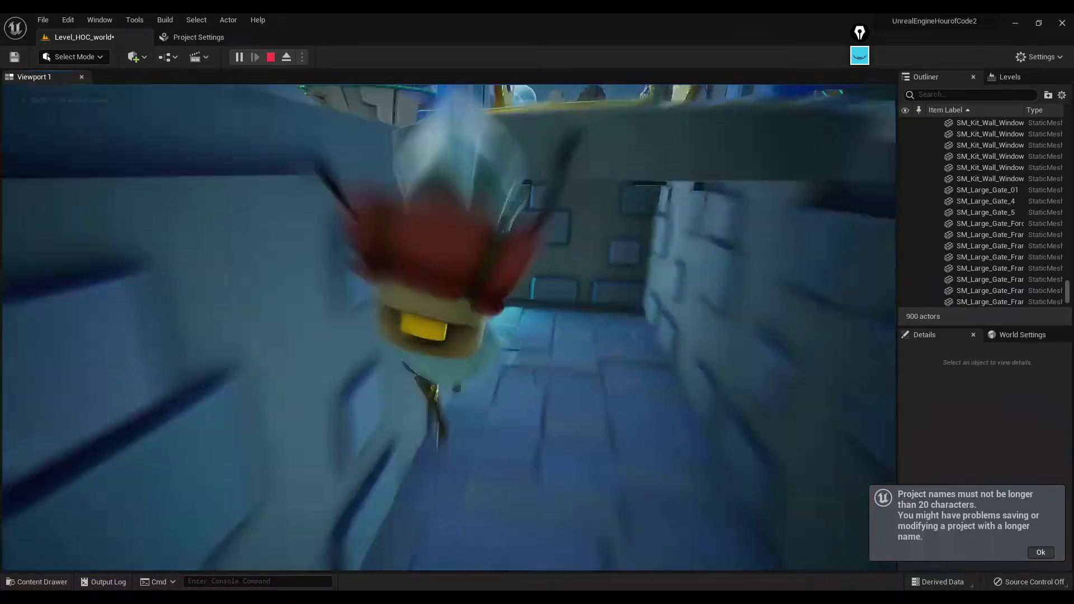
pyautogui.press('Escape')
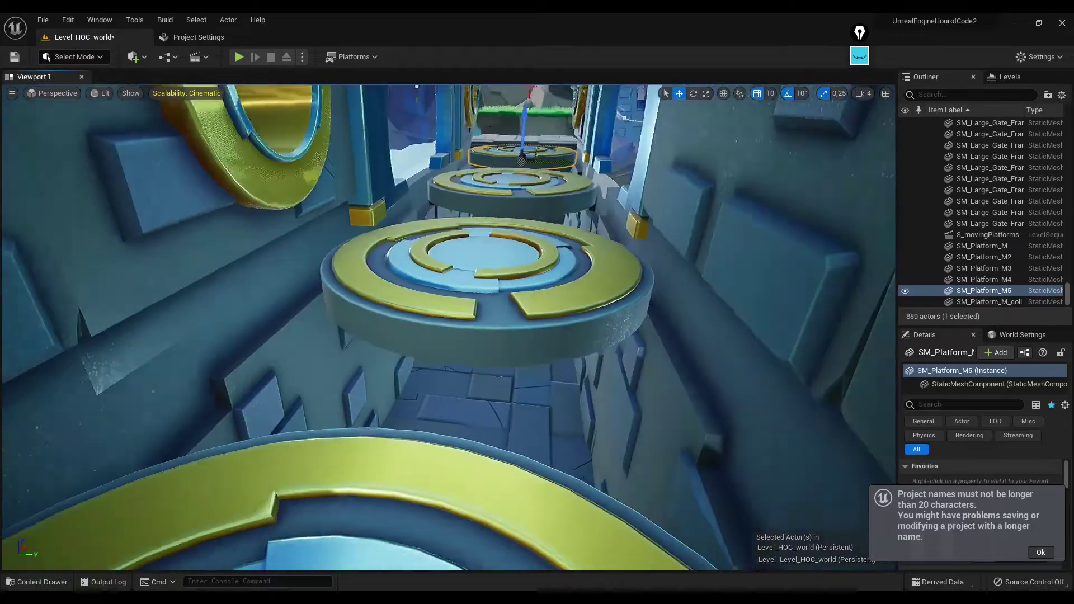
# - Select the first gold platform SM_Platform_M and set its Mobility to Movable
pyautogui.moveTo(447, 335); pyautogui.dragTo(448, 335, button='right')
pyautogui.click(482, 255)
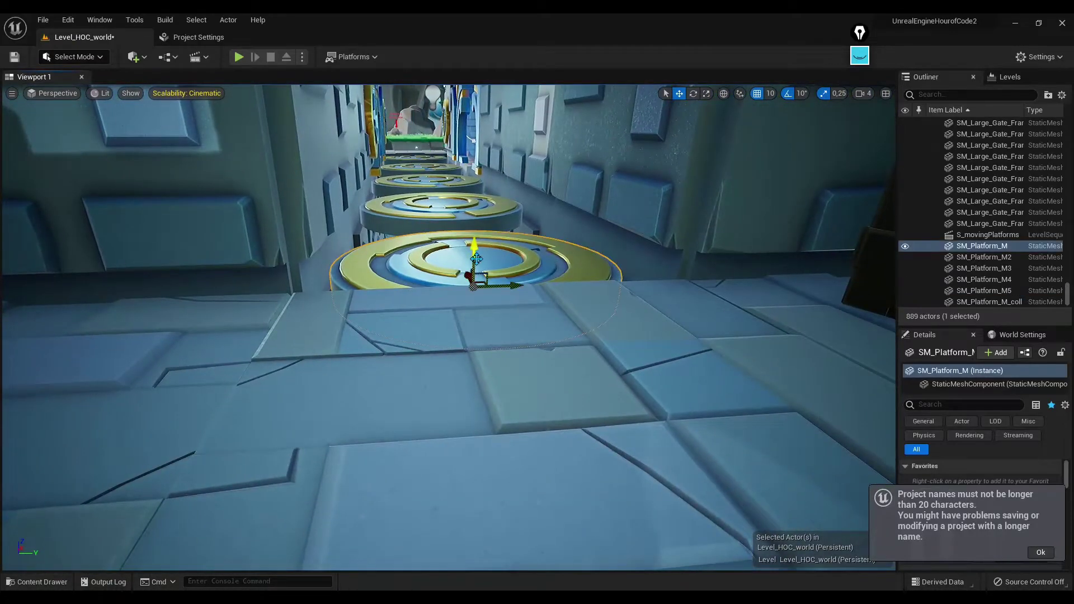
pyautogui.click(1039, 552)
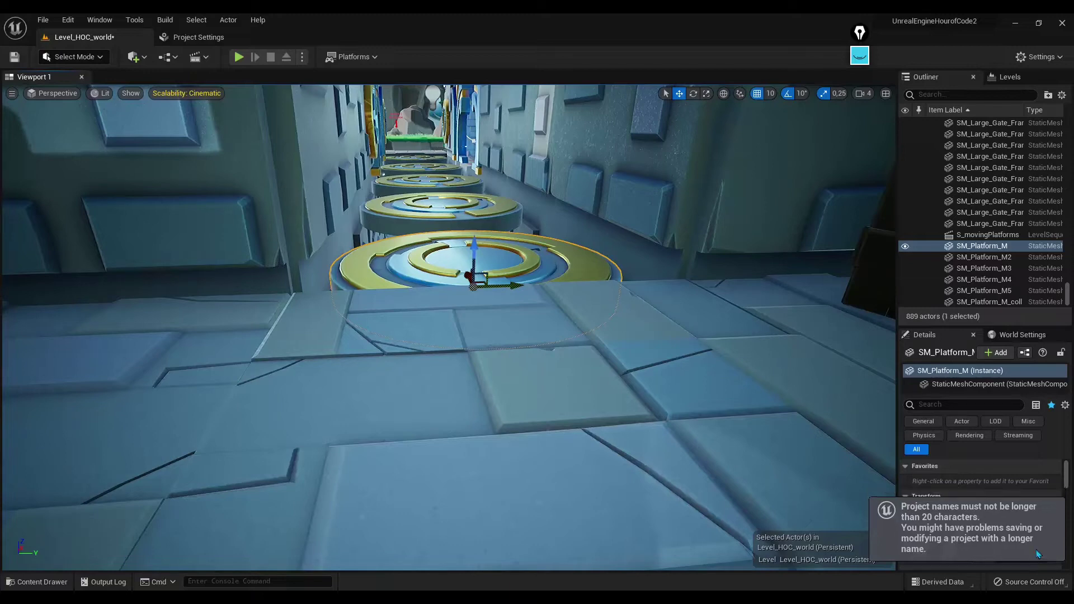
pyautogui.moveTo(447, 336); pyautogui.dragTo(448, 336, button='right')
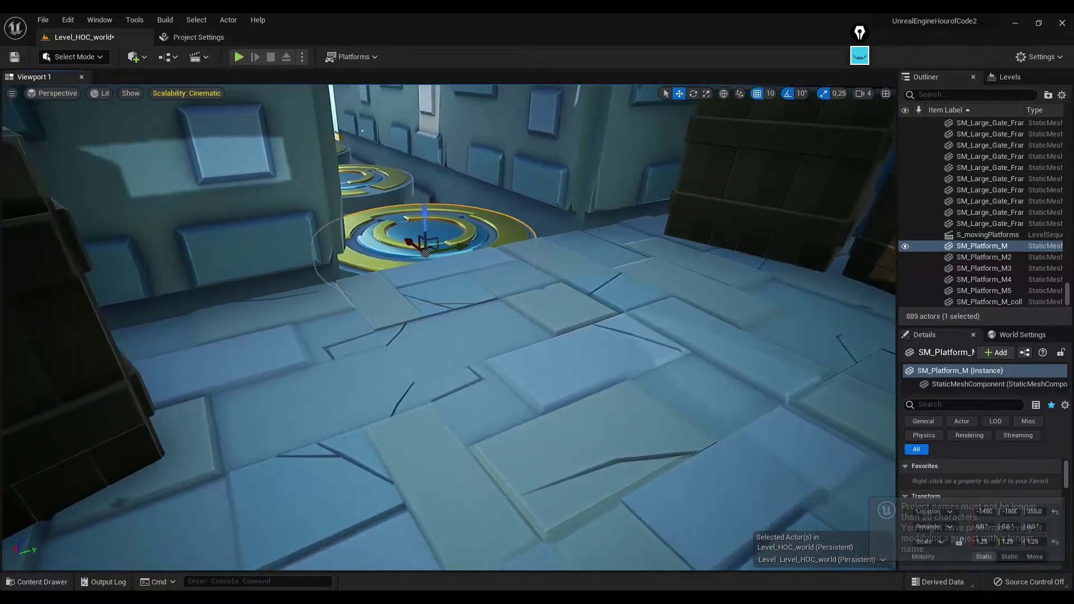
pyautogui.moveTo(513, 354); pyautogui.dragTo(513, 354, button='right')
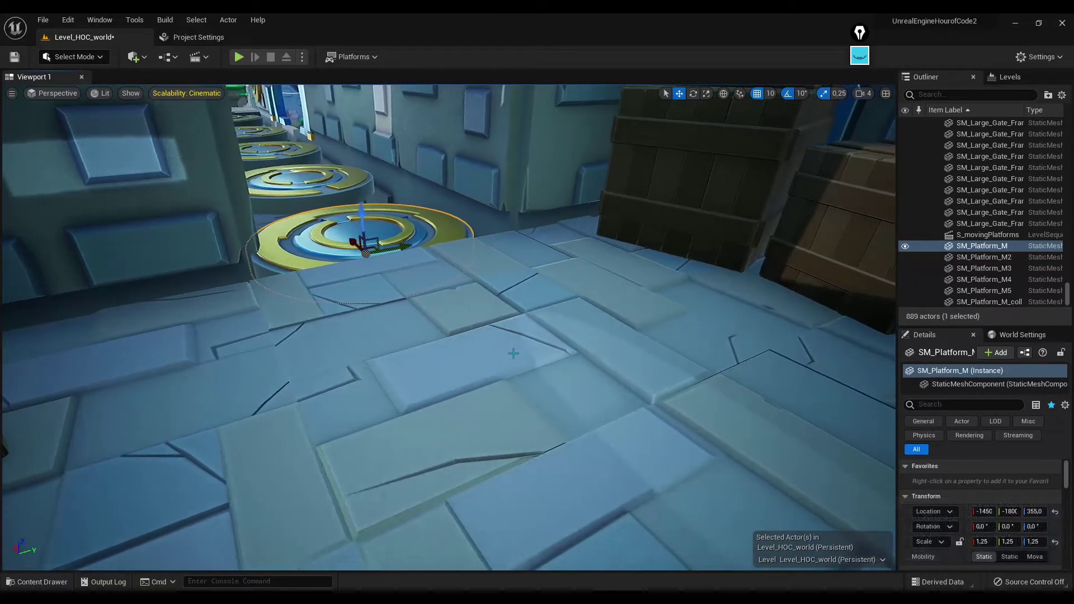
pyautogui.scroll(-1, 949, 495)
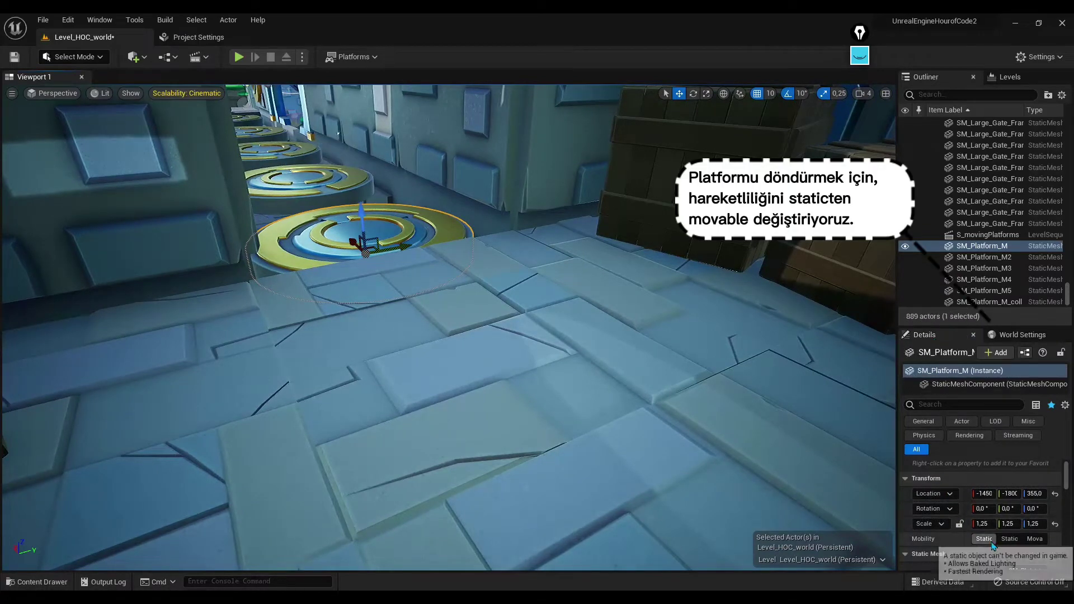
pyautogui.click(1035, 540)
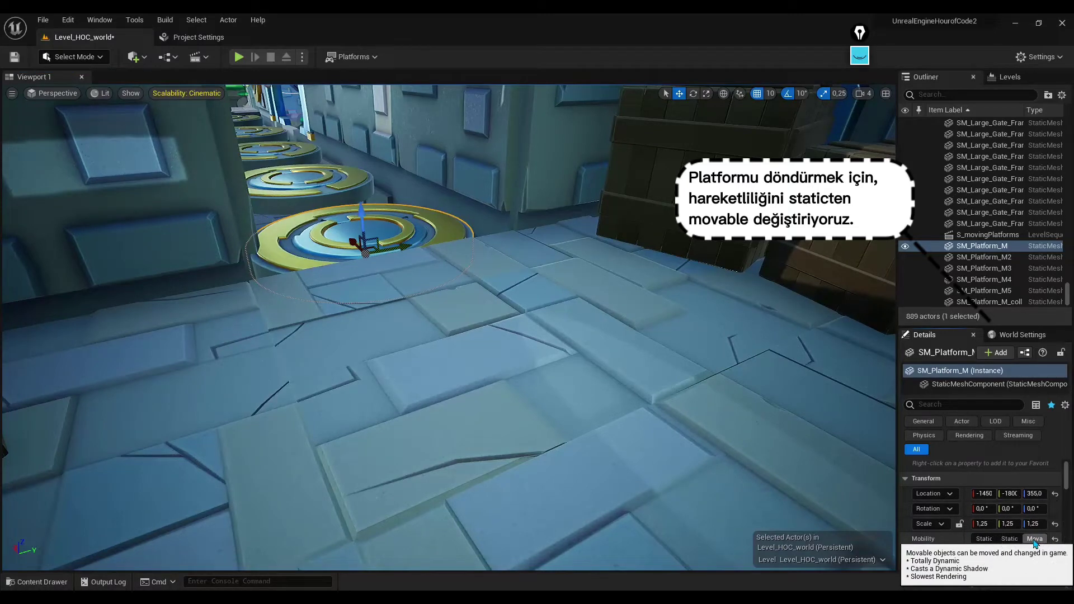
# - Add a Rotating Movement component and confirm its Rotation Rate Z is 180
pyautogui.click(998, 359)
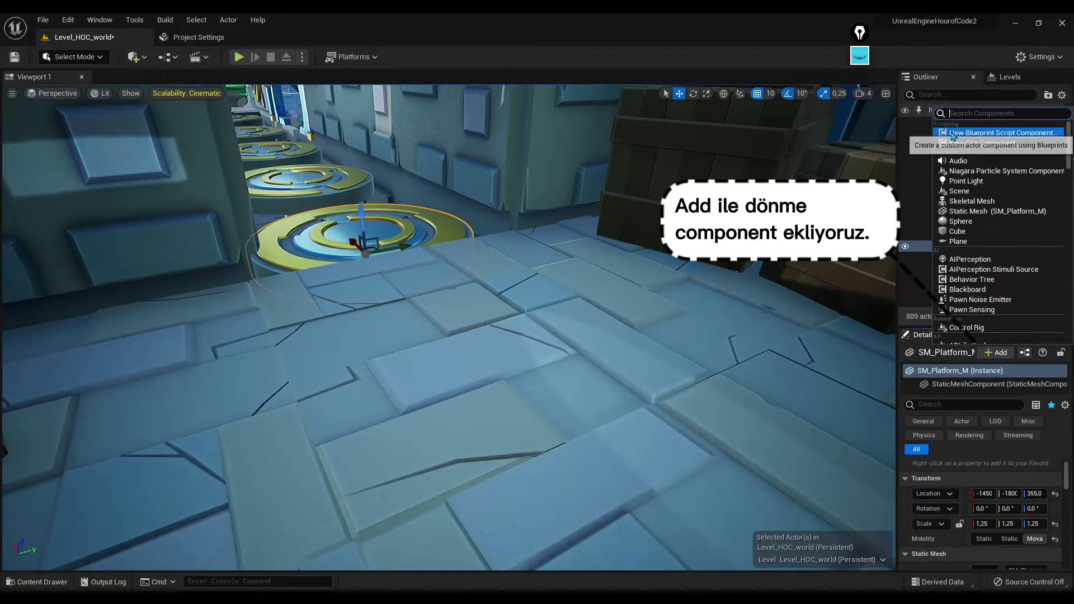
pyautogui.write('rotati')
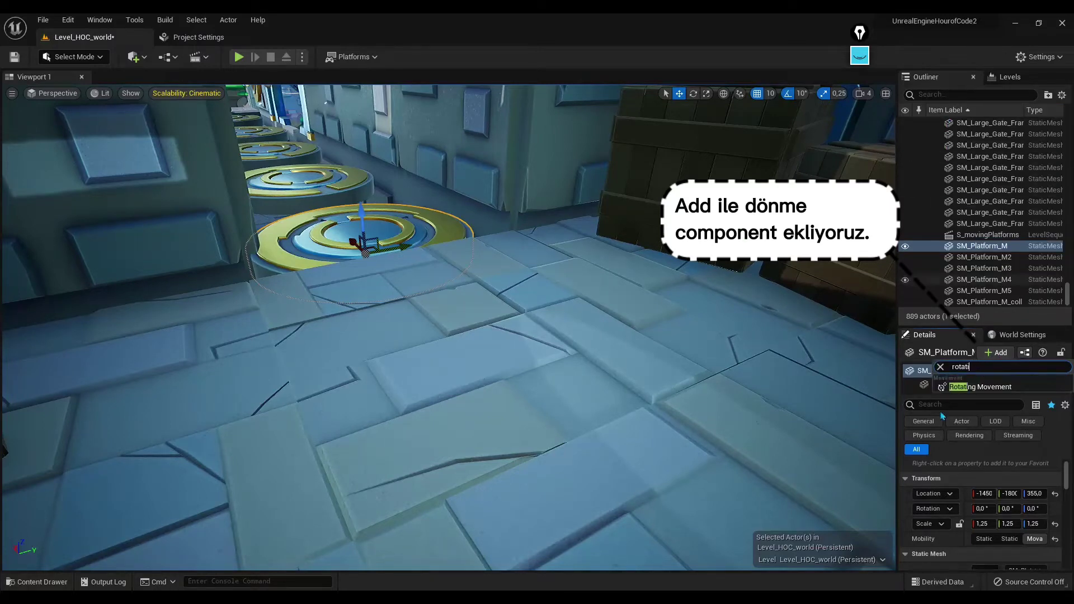
pyautogui.click(979, 387)
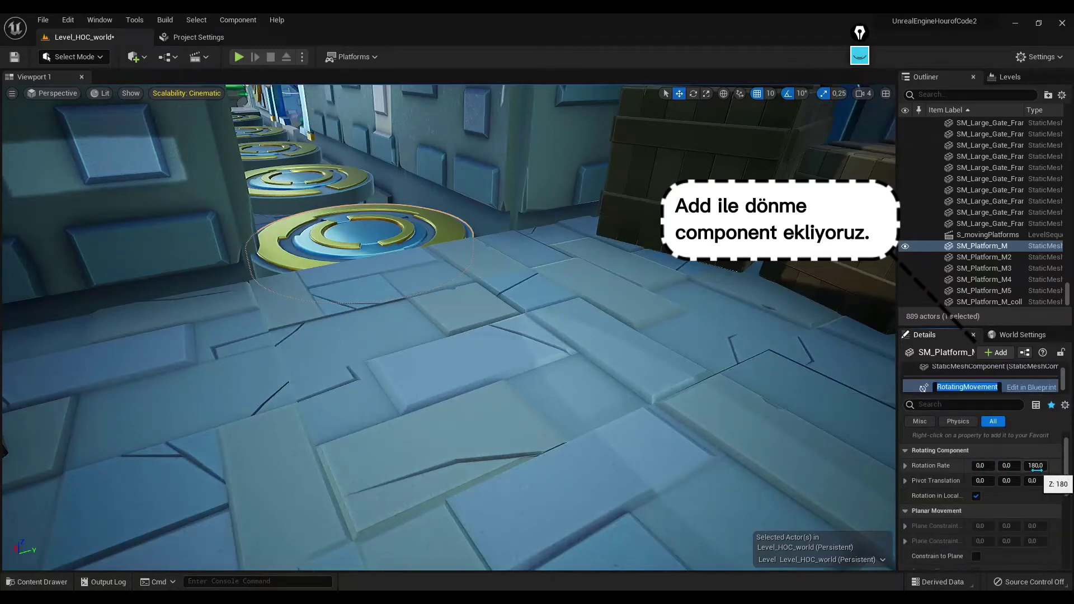
pyautogui.click(1037, 469)
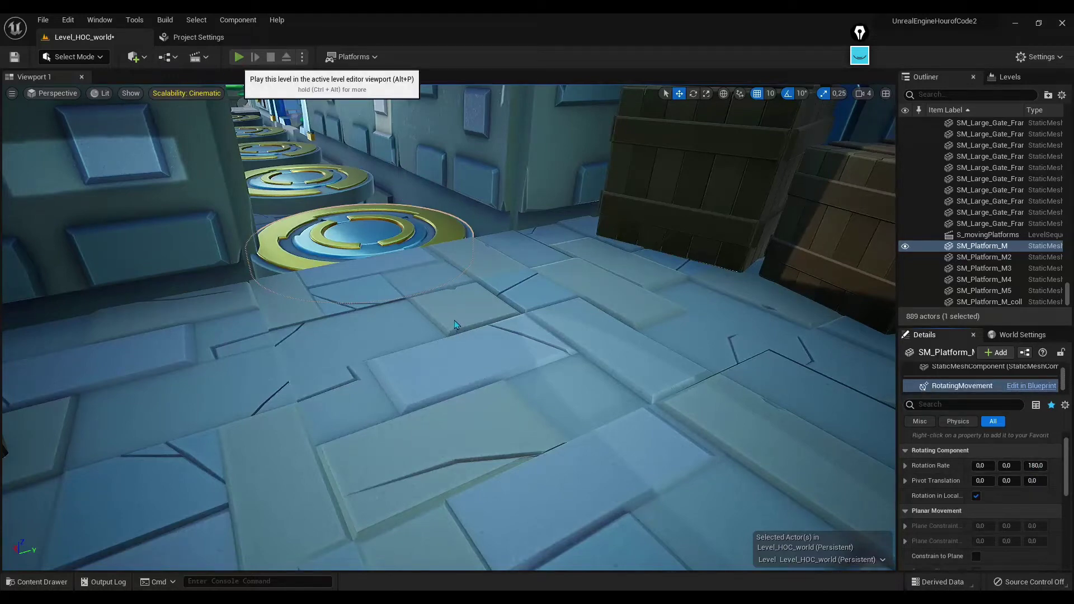
pyautogui.hotkey('alt', 'p')
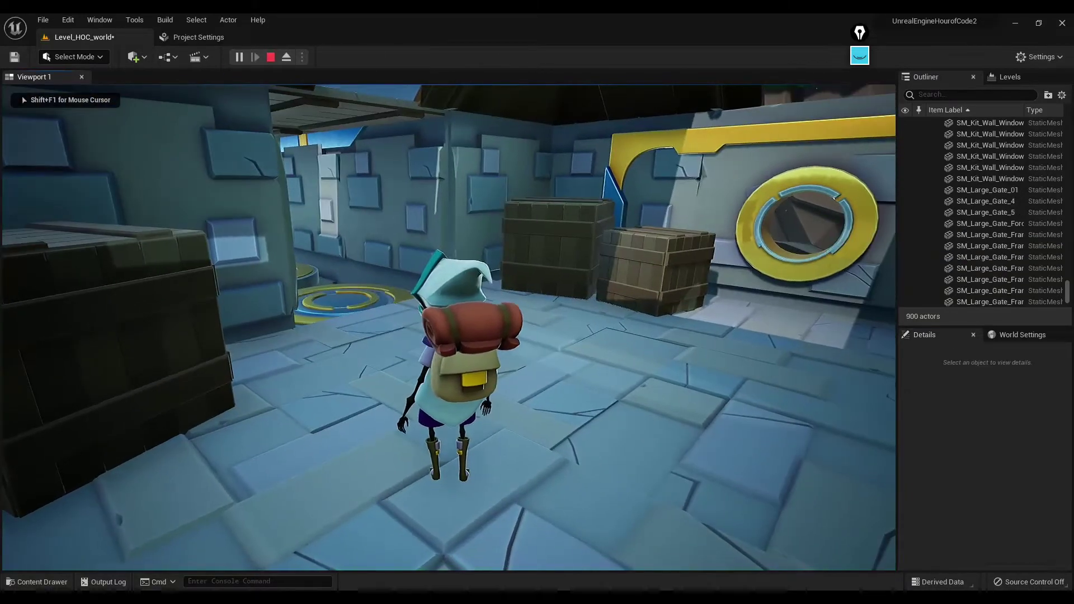
pyautogui.press('w')
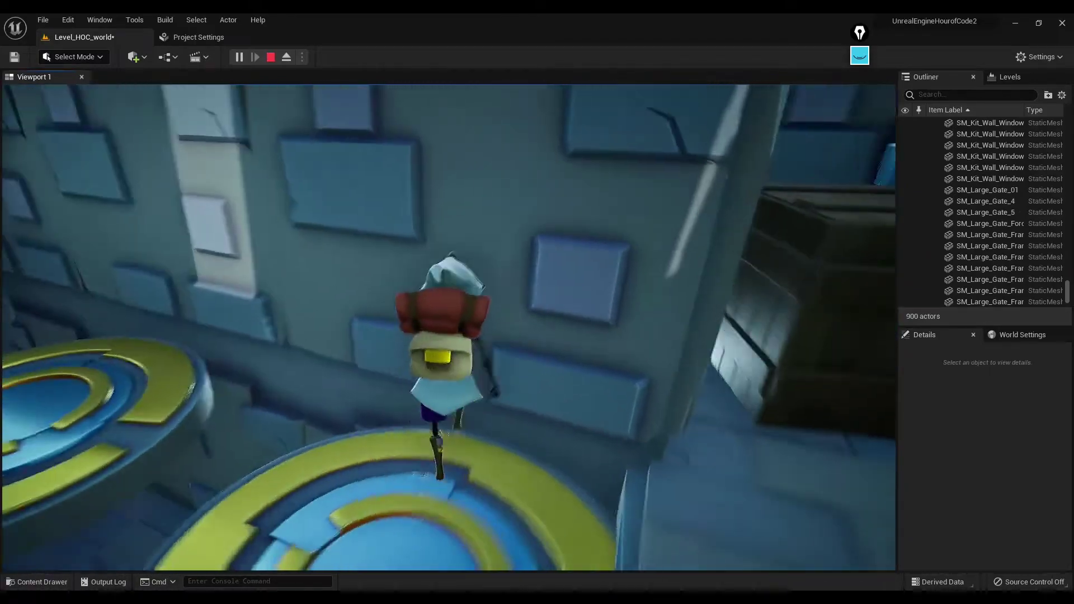
pyautogui.press('w')
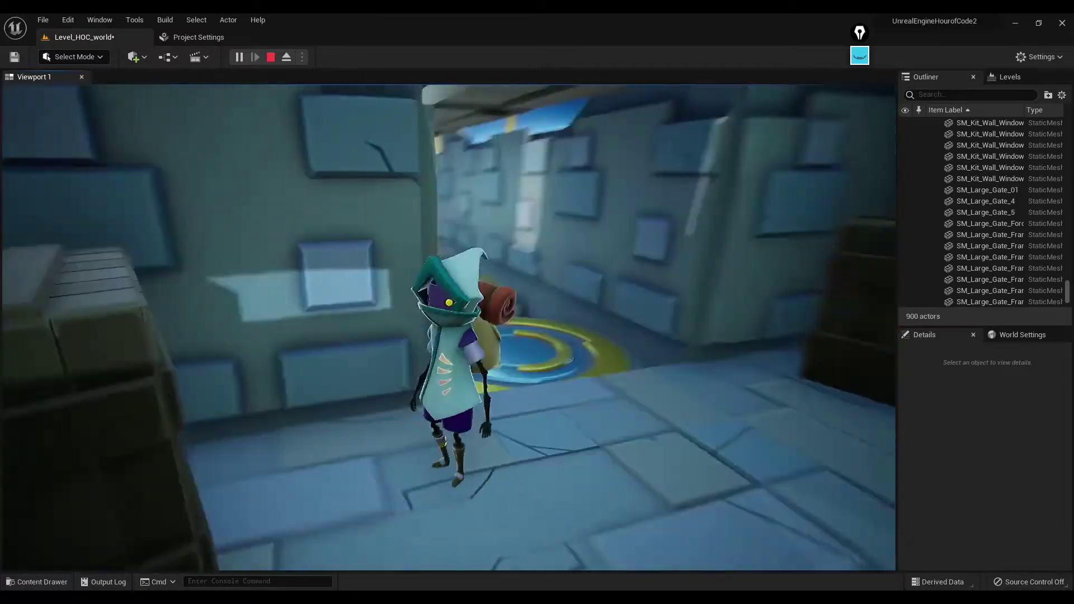
pyautogui.press('space')
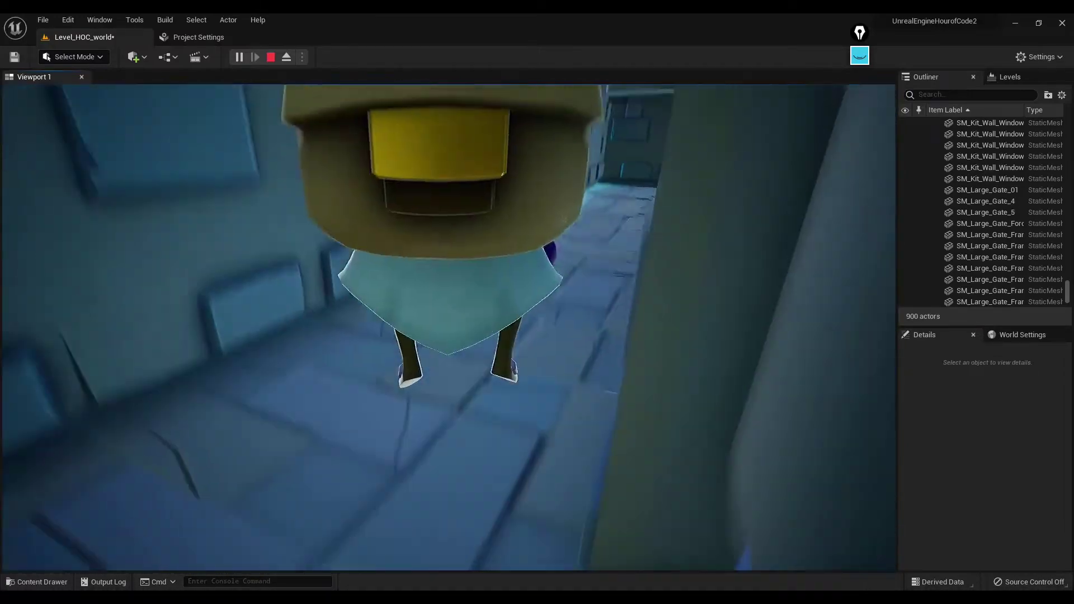
pyautogui.press('Escape')
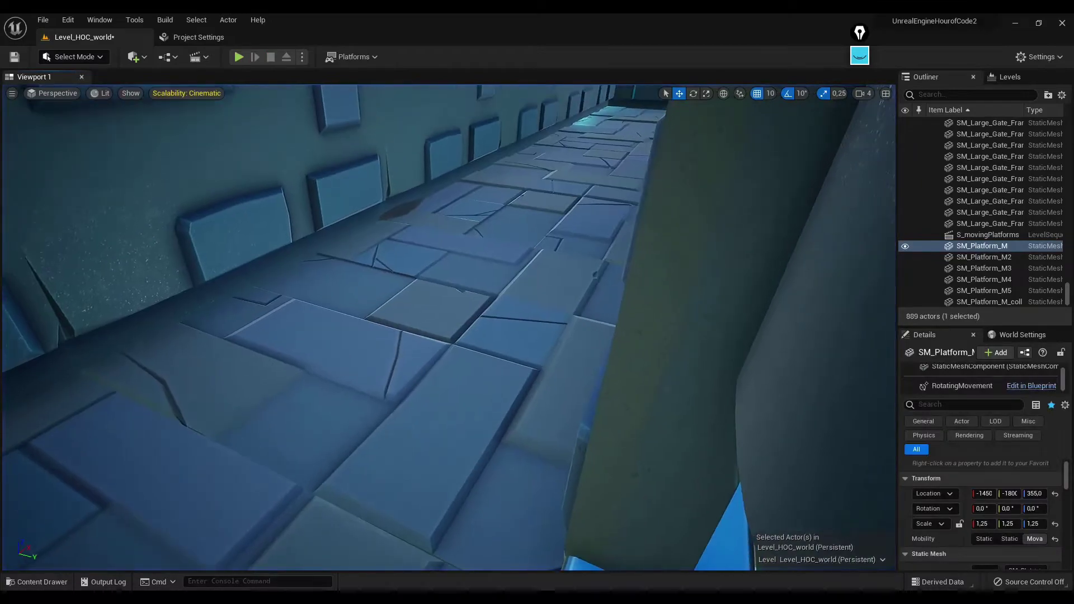
# - Place a Pain Causing Volume from Quick Add onto the first ring platform at Z 220
pyautogui.press('f')
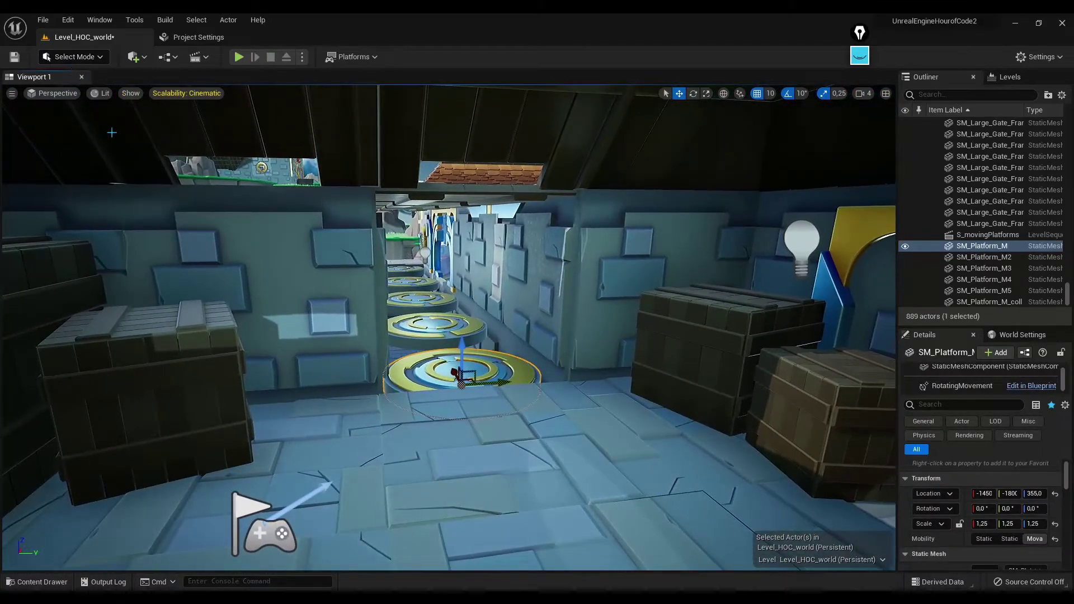
pyautogui.click(136, 57)
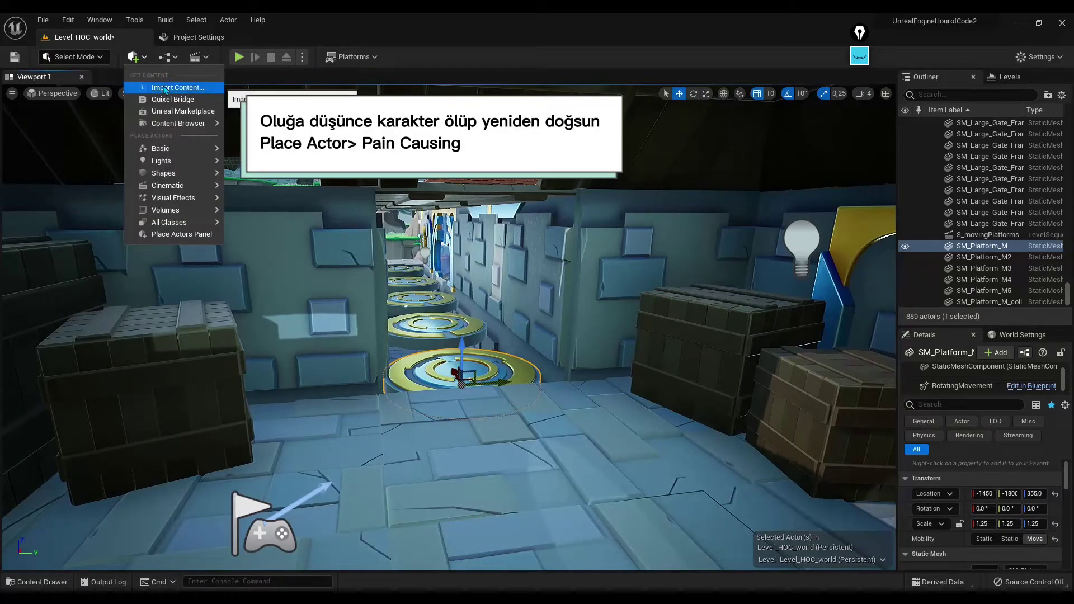
pyautogui.write('pain')
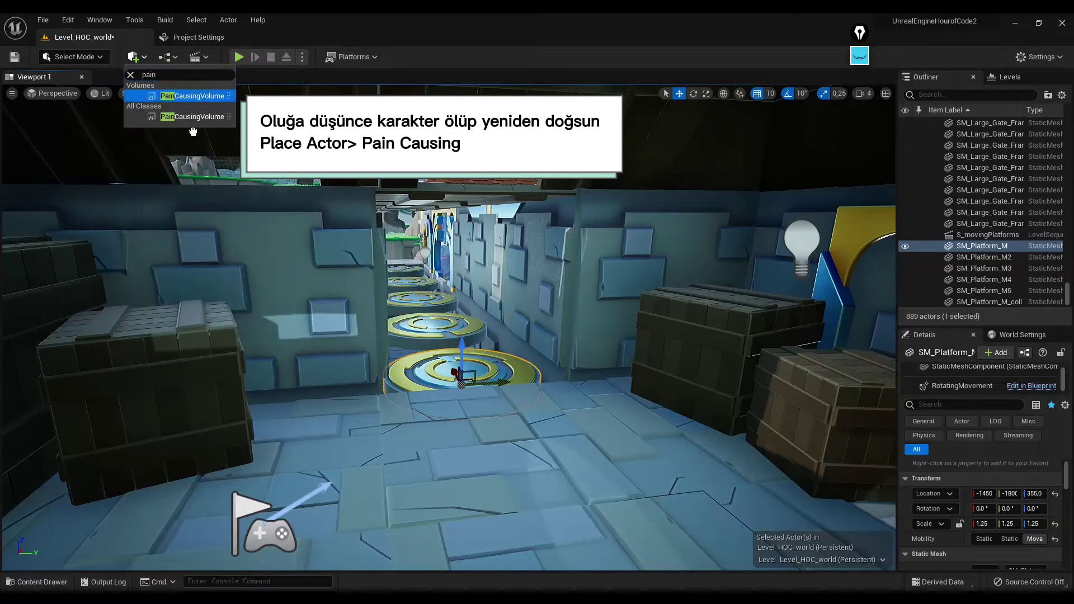
pyautogui.click(190, 96)
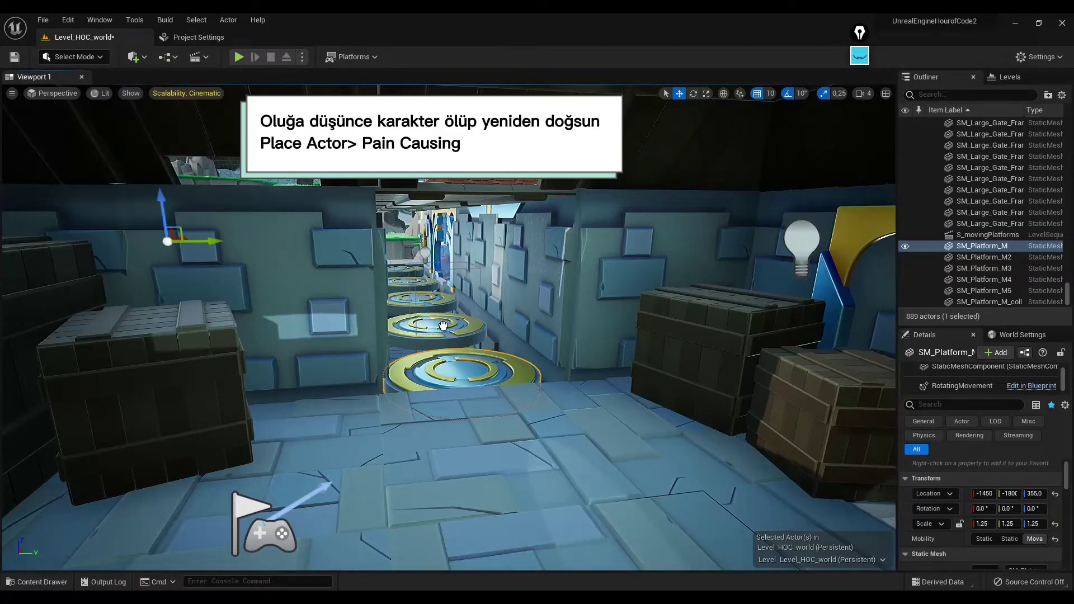
pyautogui.moveTo(436, 317); pyautogui.dragTo(439, 320)
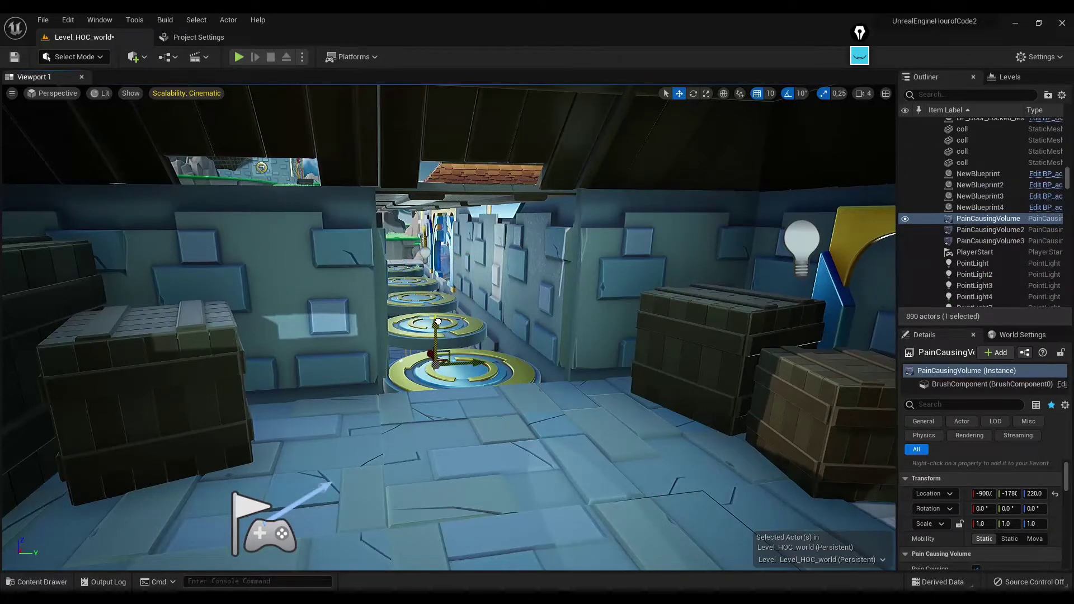
# - Undo the volume's last move and nudge it sideways to centre it under the ring platforms
pyautogui.hotkey('ctrl', 'z')
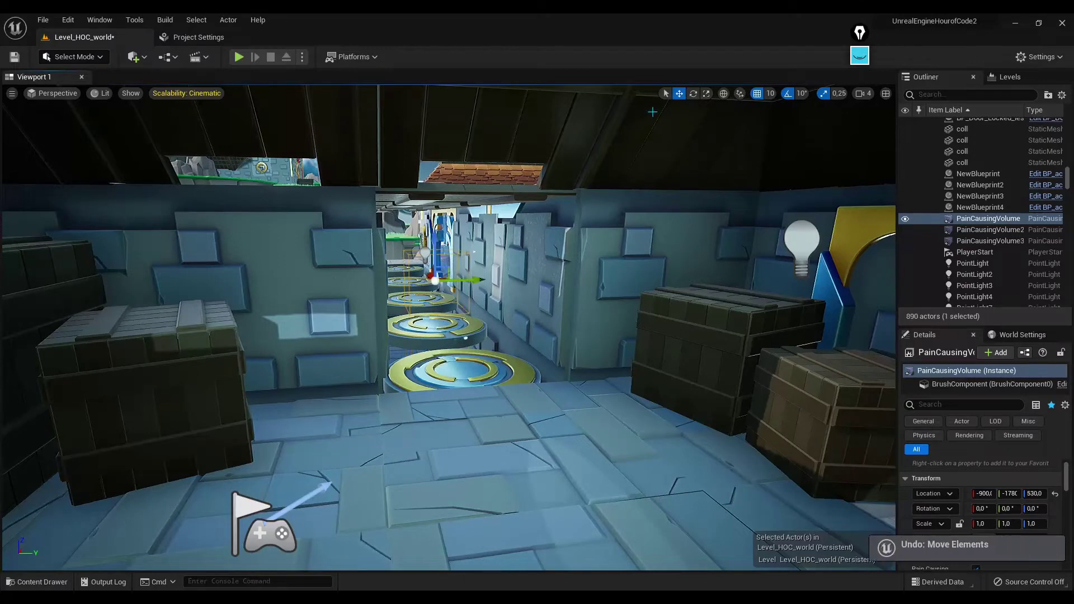
pyautogui.click(679, 93)
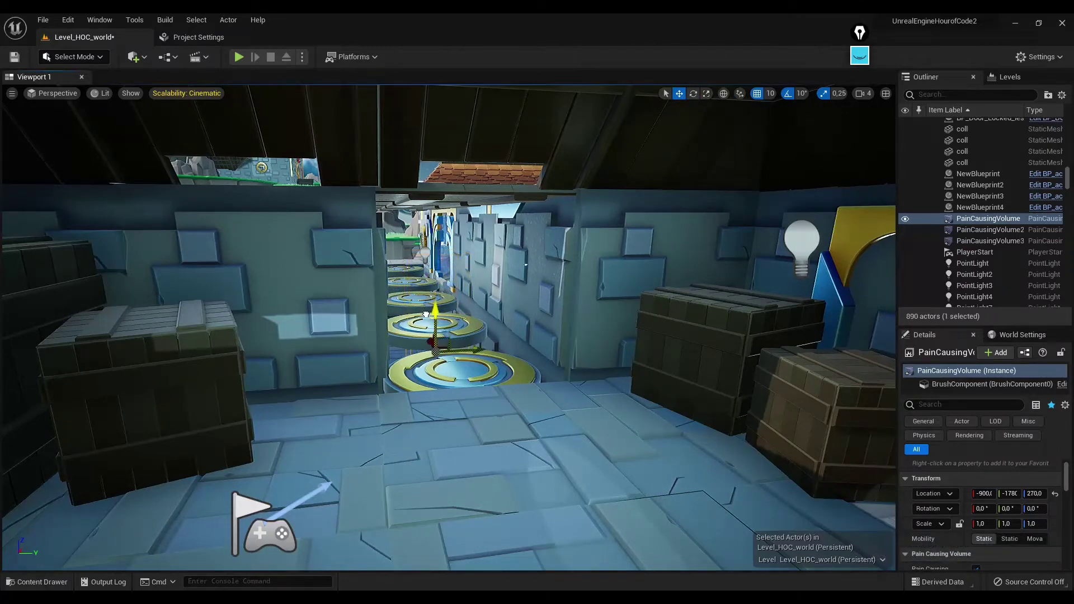
pyautogui.moveTo(477, 363); pyautogui.dragTo(461, 363)
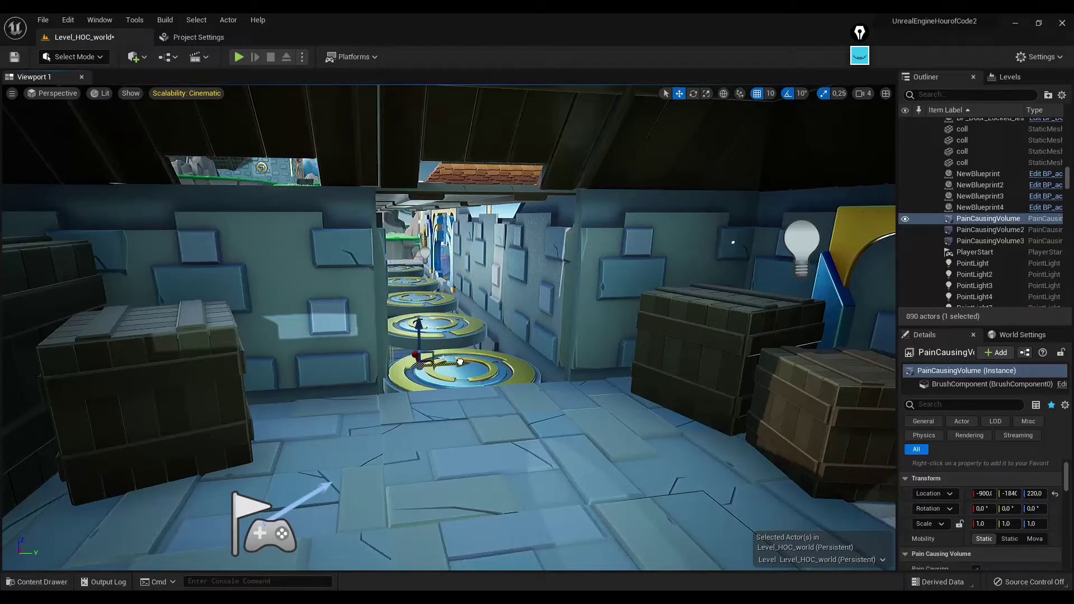
pyautogui.moveTo(461, 362); pyautogui.dragTo(391, 313, button='right')
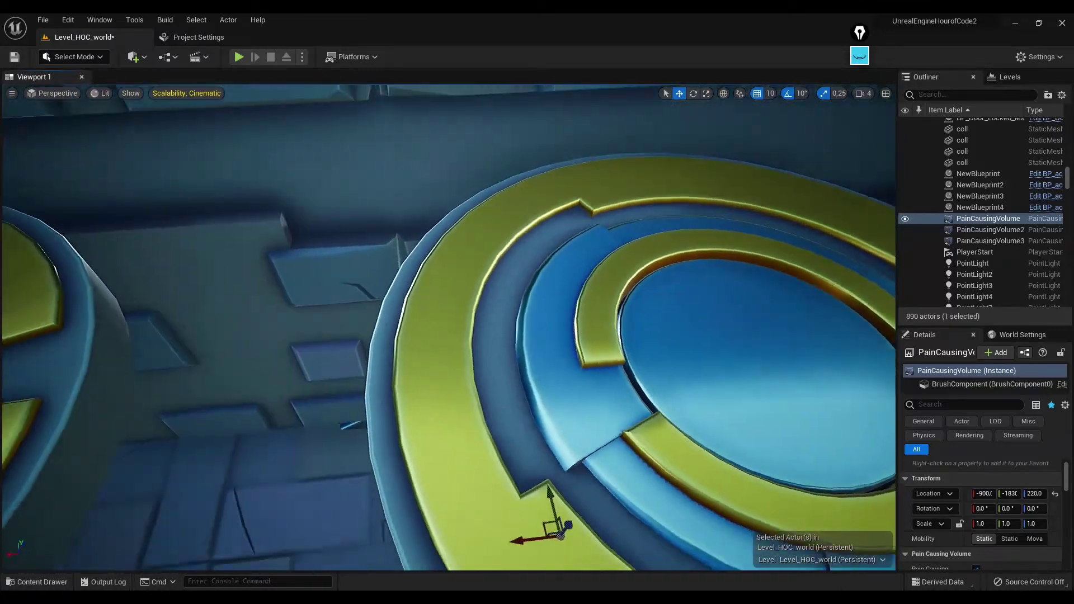
pyautogui.moveTo(451, 458); pyautogui.dragTo(451, 458, button='right')
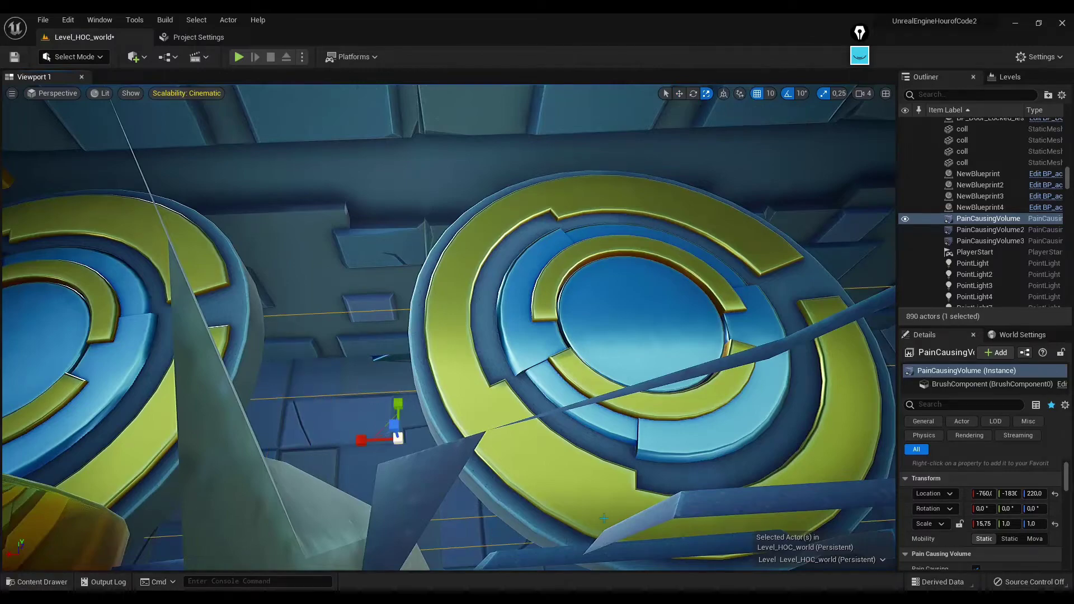
pyautogui.moveTo(801, 434); pyautogui.dragTo(801, 434, button='right')
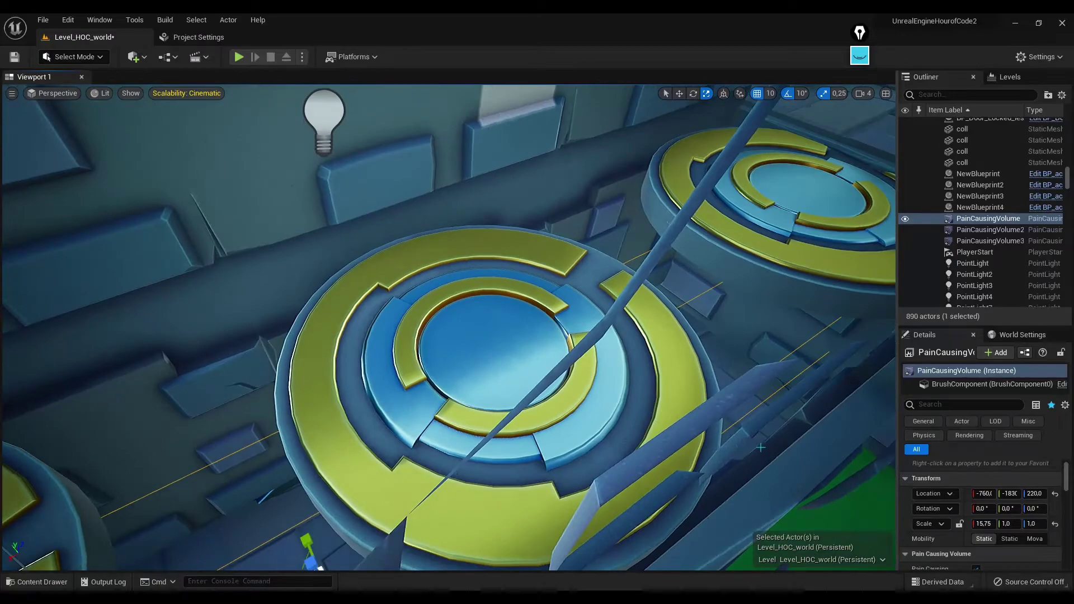
pyautogui.moveTo(761, 447); pyautogui.dragTo(760, 448, button='right')
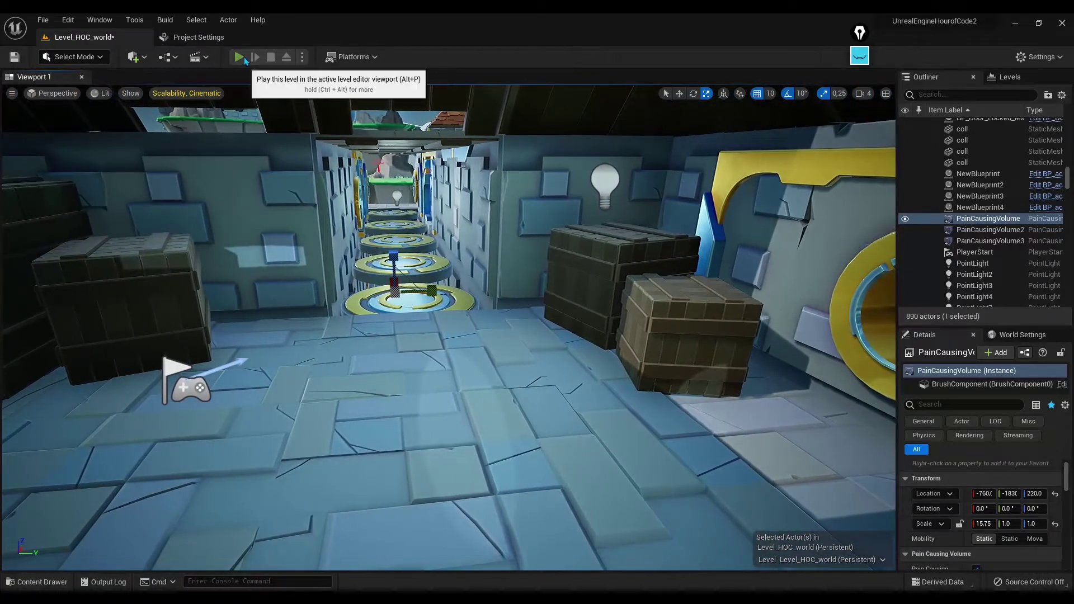
pyautogui.hotkey('alt', 'p')
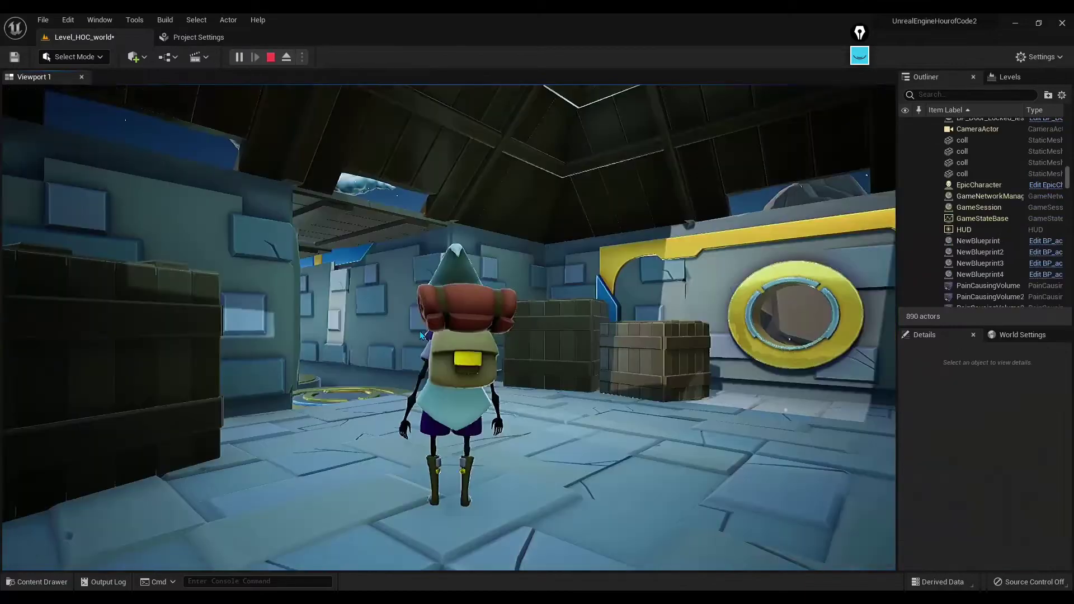
pyautogui.press('w')
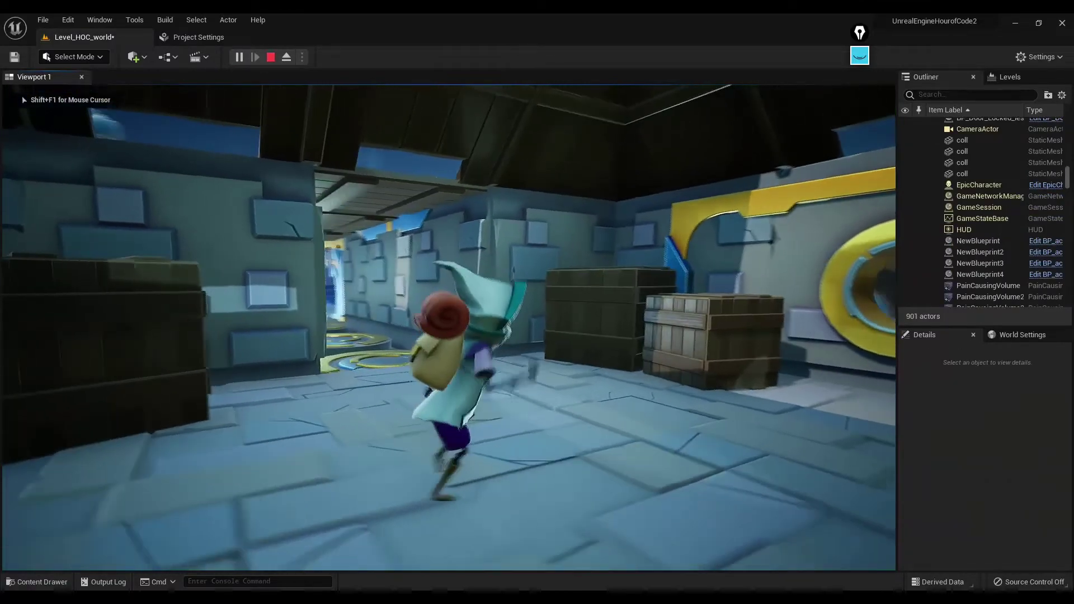
pyautogui.press('space')
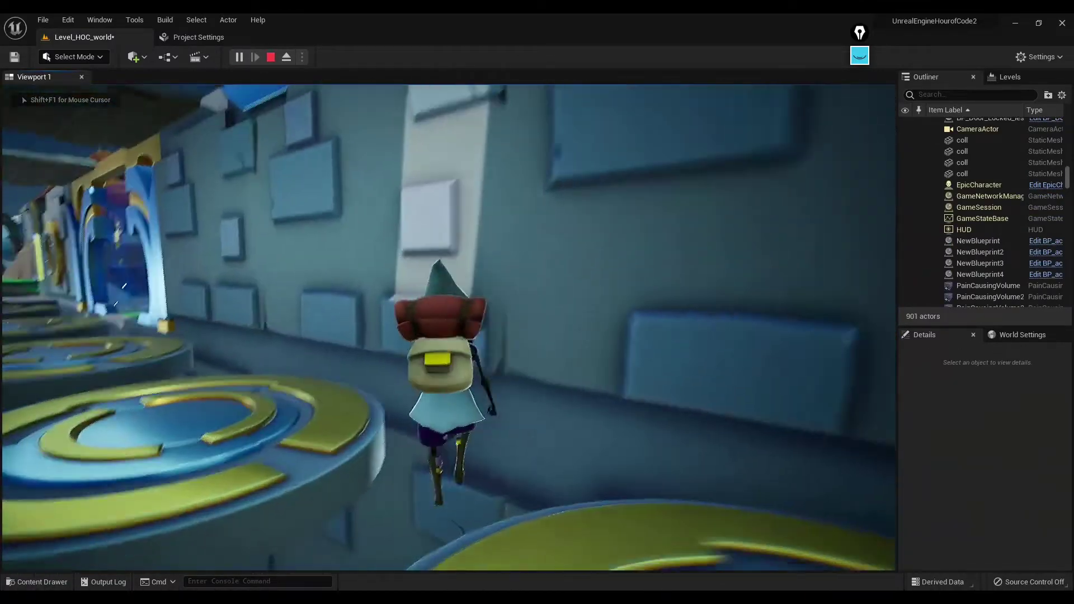
pyautogui.press('w')
pyautogui.press('w')
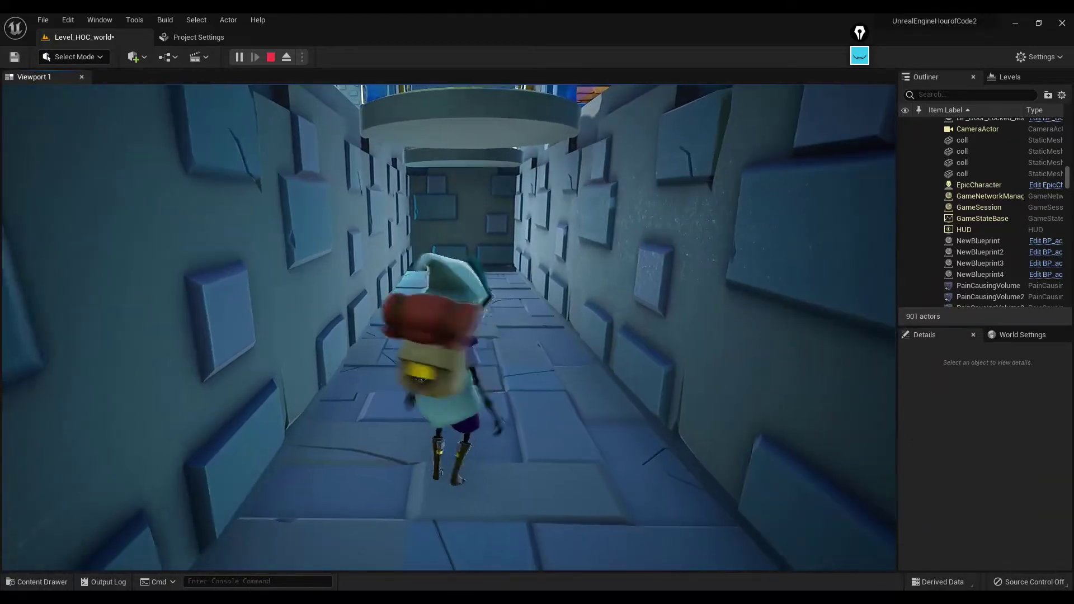
pyautogui.press('s')
pyautogui.press('Escape')
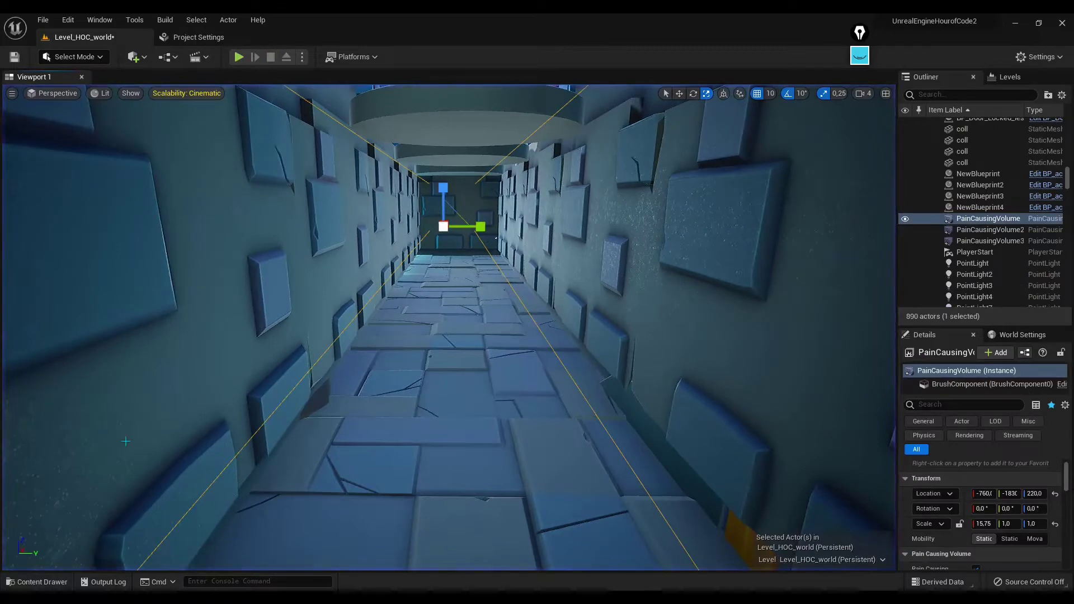
# - Lower the pain-causing volume along Z from 220 to 190
pyautogui.moveTo(485, 243); pyautogui.dragTo(504, 252, button='right')
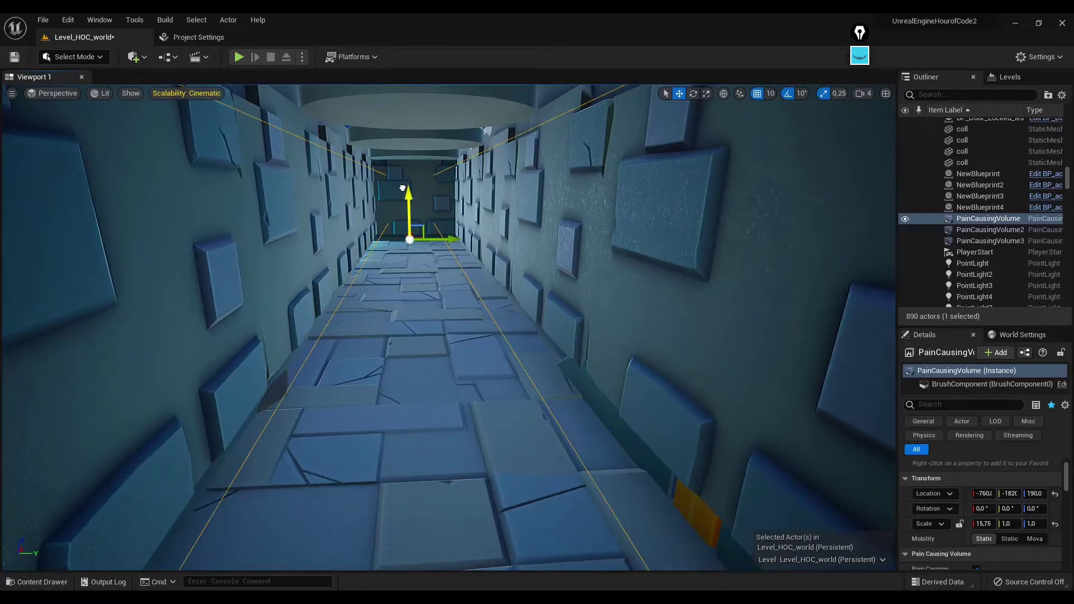
# - Playtest the level, falling off the ring platforms to confirm the character respawns
pyautogui.moveTo(427, 323); pyautogui.dragTo(428, 305, button='right')
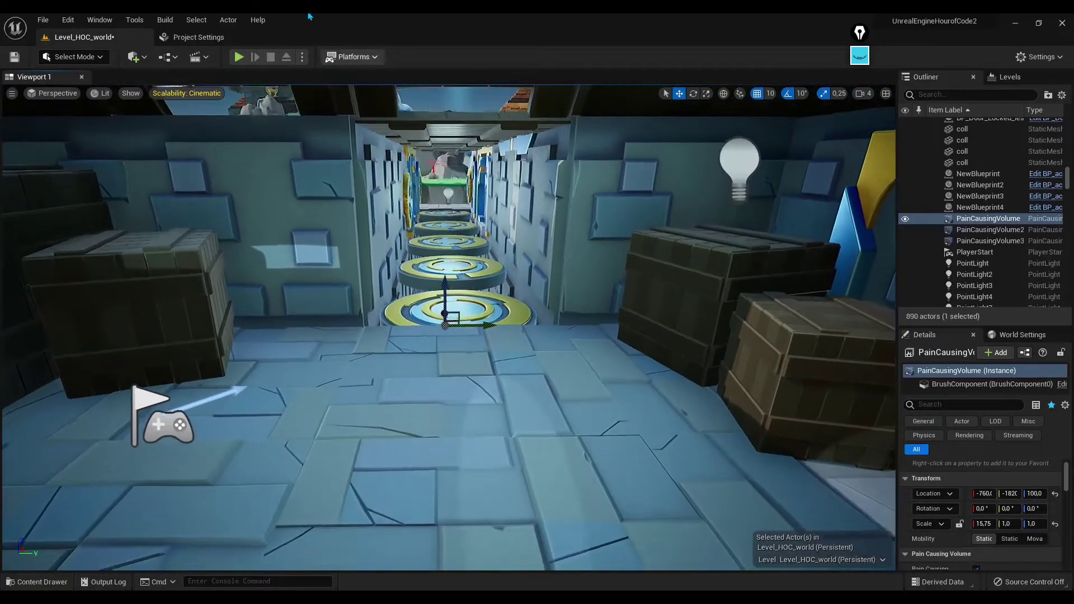
pyautogui.click(302, 56)
pyautogui.click(344, 90)
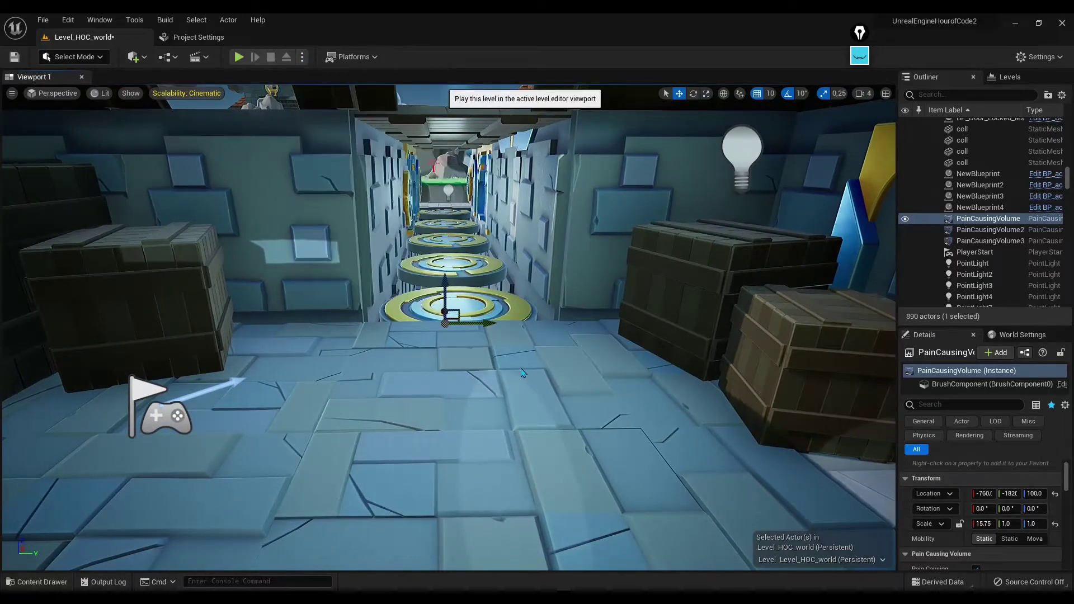
pyautogui.hotkey('alt', 'p')
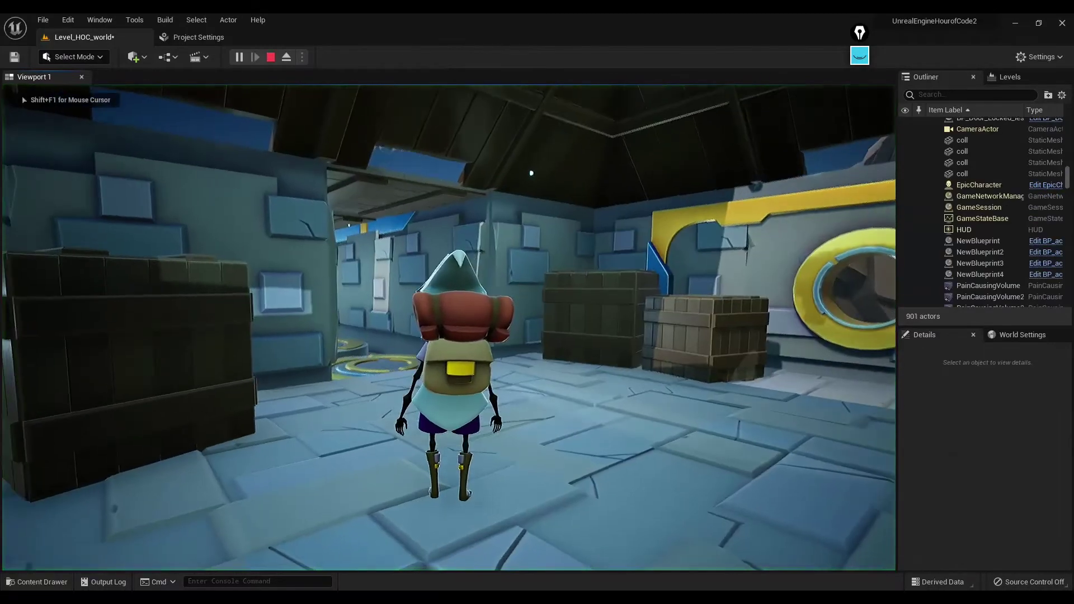
pyautogui.press('w')
pyautogui.press('space')
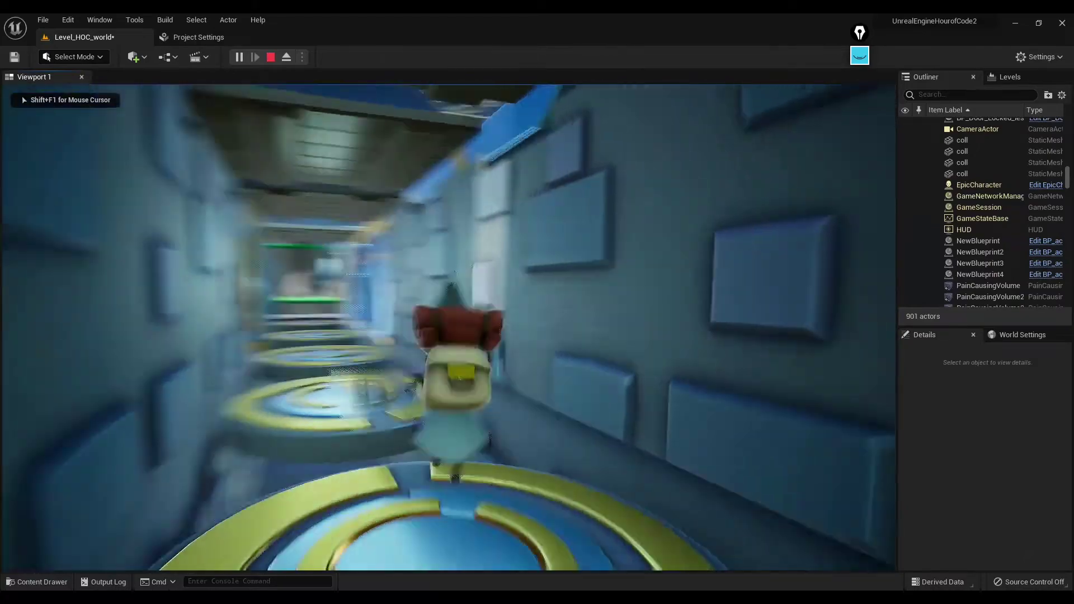
pyautogui.press('space')
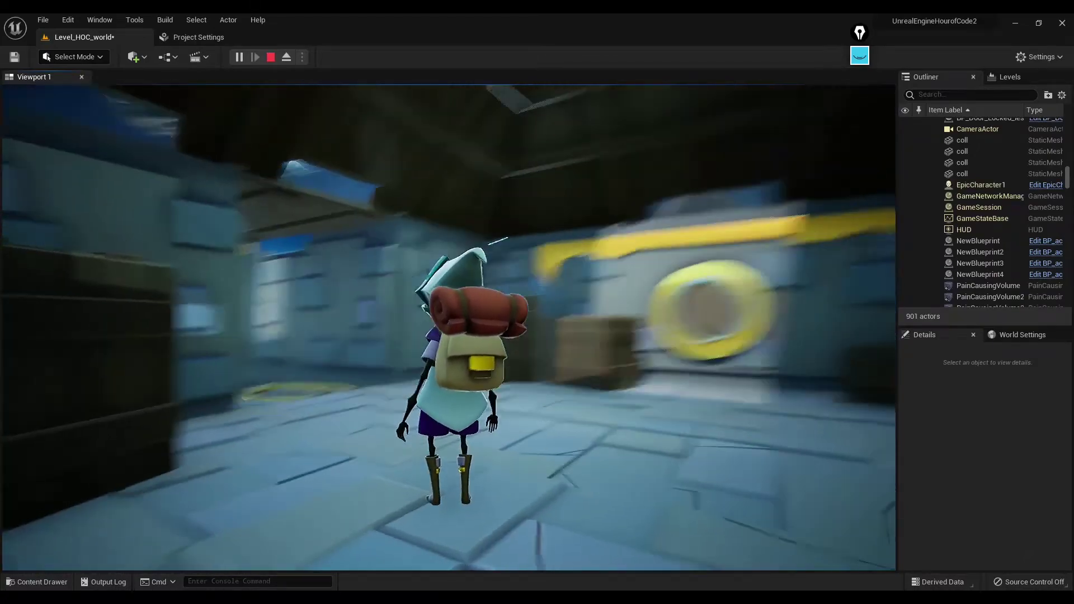
pyautogui.press('w')
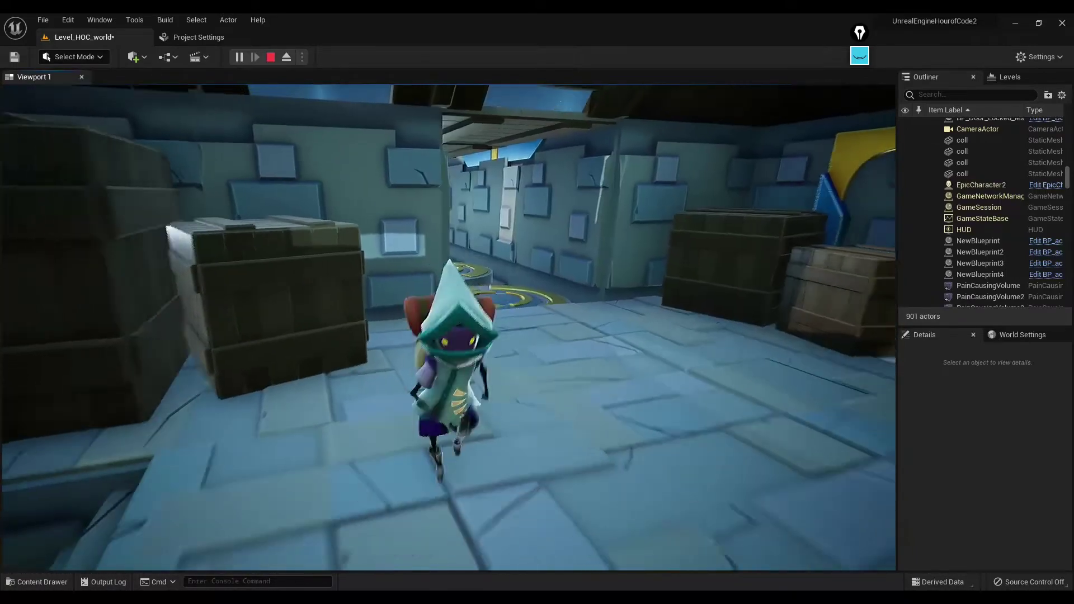
pyautogui.press('d')
pyautogui.press('Escape')
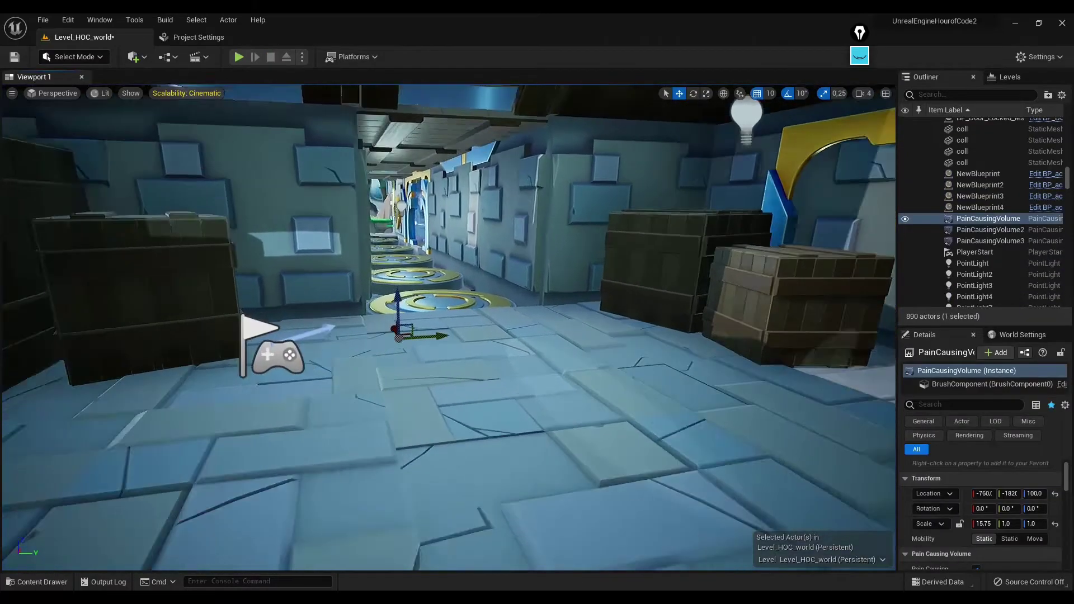
pyautogui.press('f')
pyautogui.scroll(-3, 448, 327)
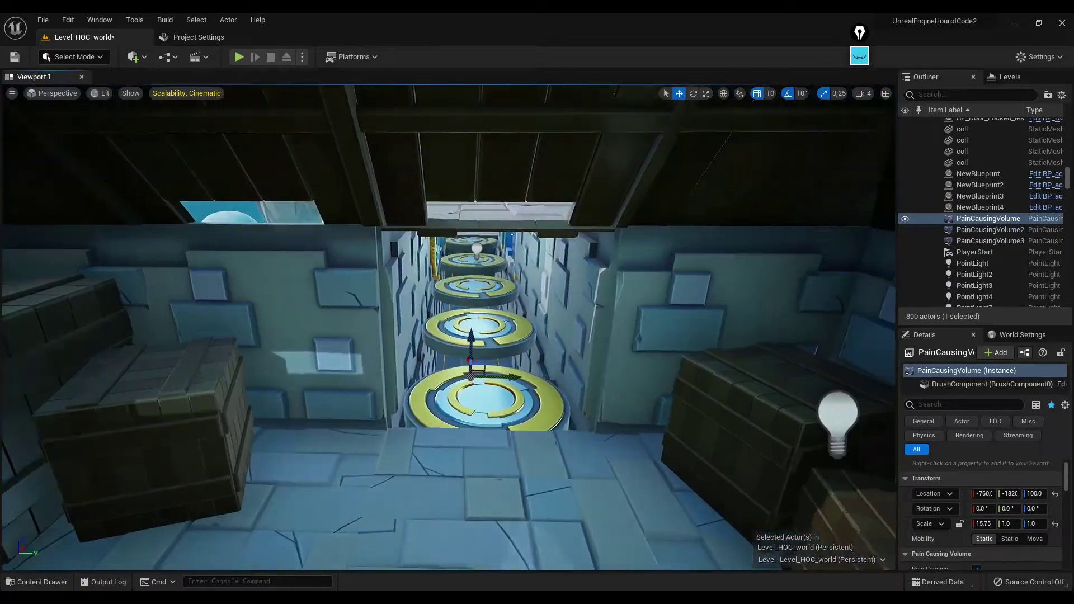
pyautogui.moveTo(447, 327)
pyautogui.mouseDown(button='right')
pyautogui.moveTo(482, 313)
pyautogui.moveTo(448, 314)
pyautogui.mouseUp(button='right')
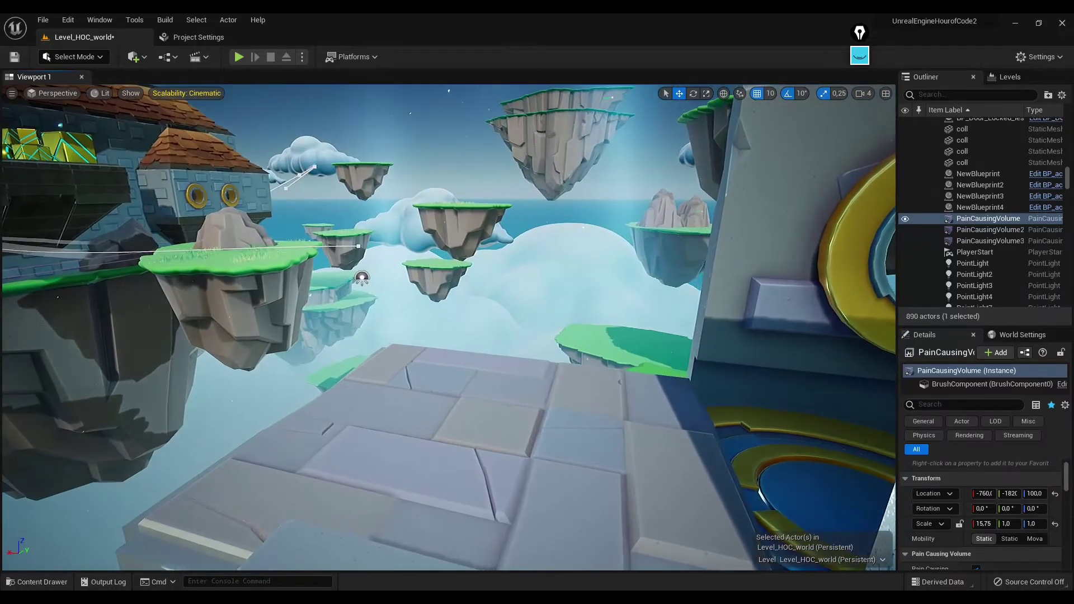
pyautogui.rightClick(481, 442)
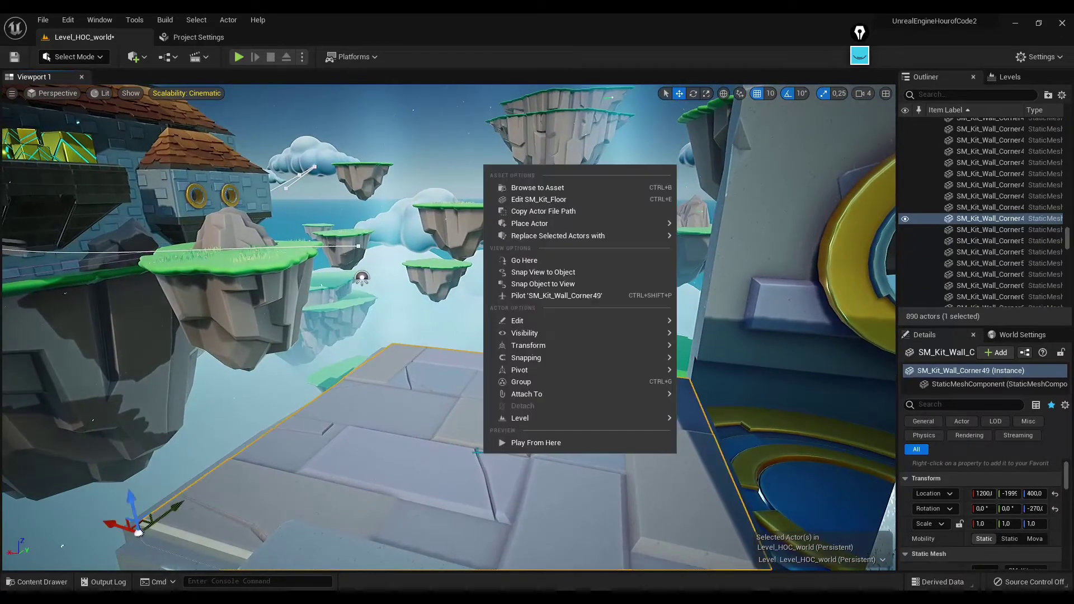
pyautogui.click(543, 451)
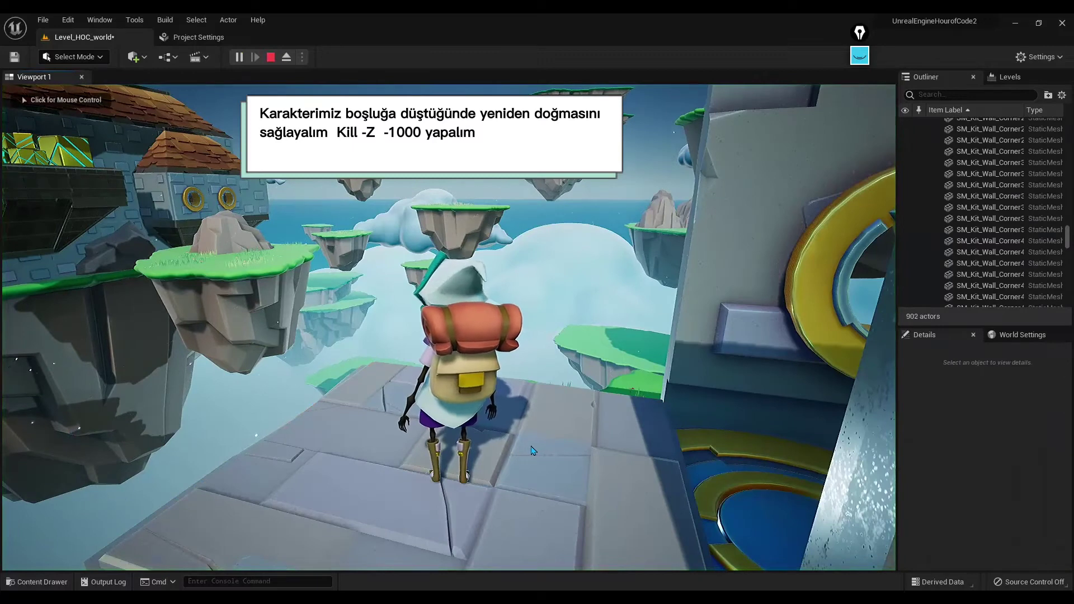
pyautogui.press('Escape')
pyautogui.rightClick(476, 447)
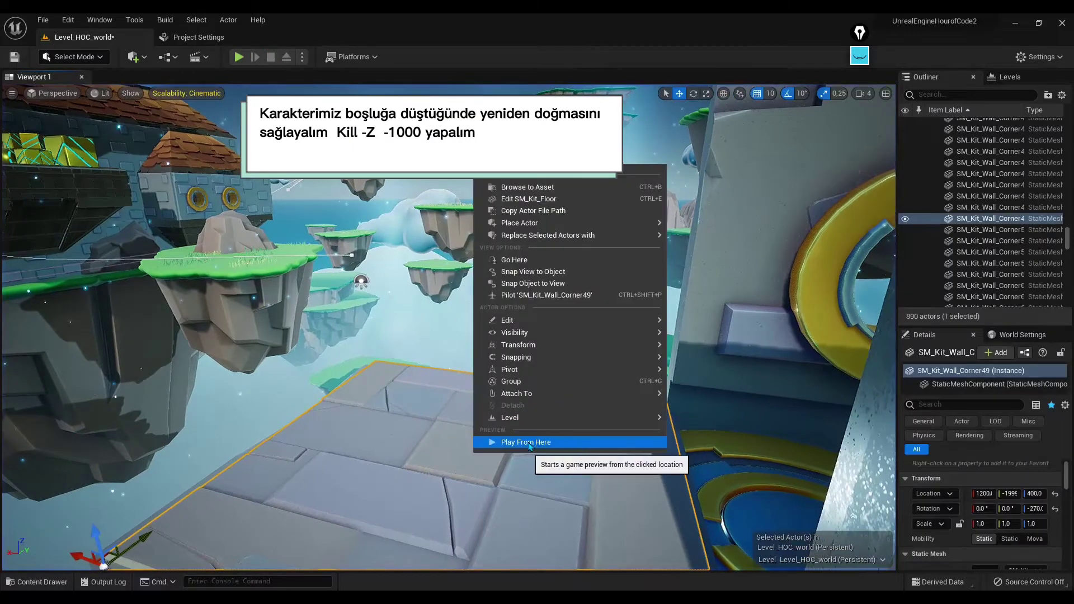
pyautogui.click(529, 444)
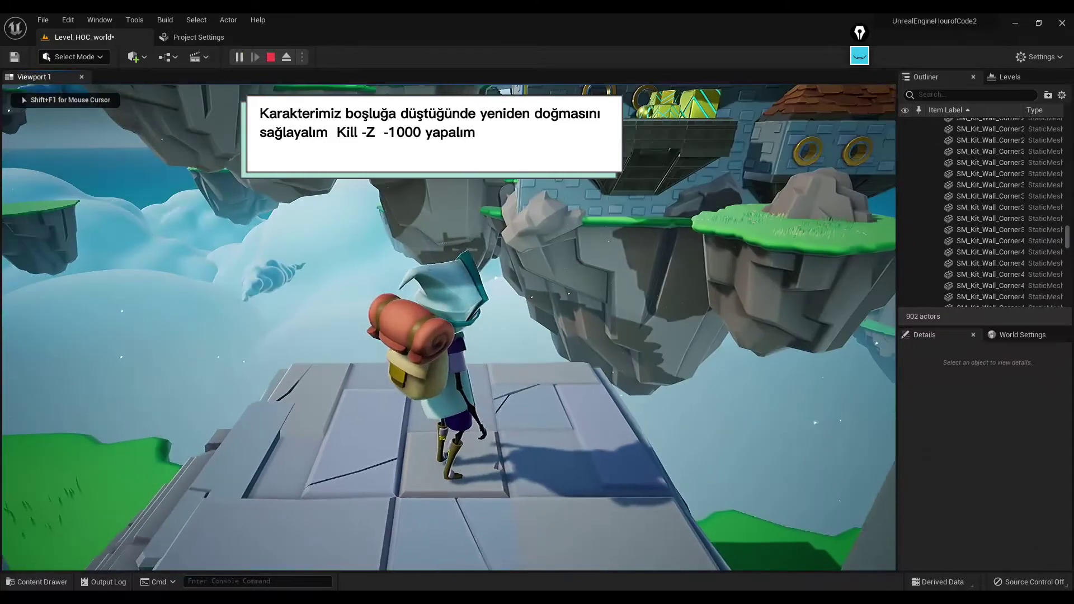
pyautogui.press('w')
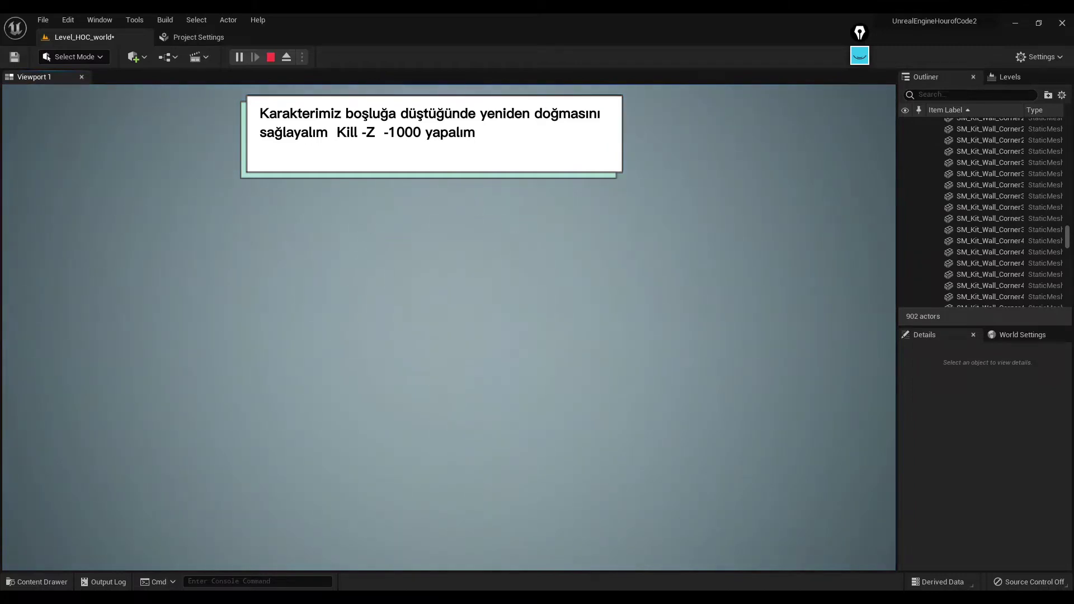
pyautogui.press('Escape')
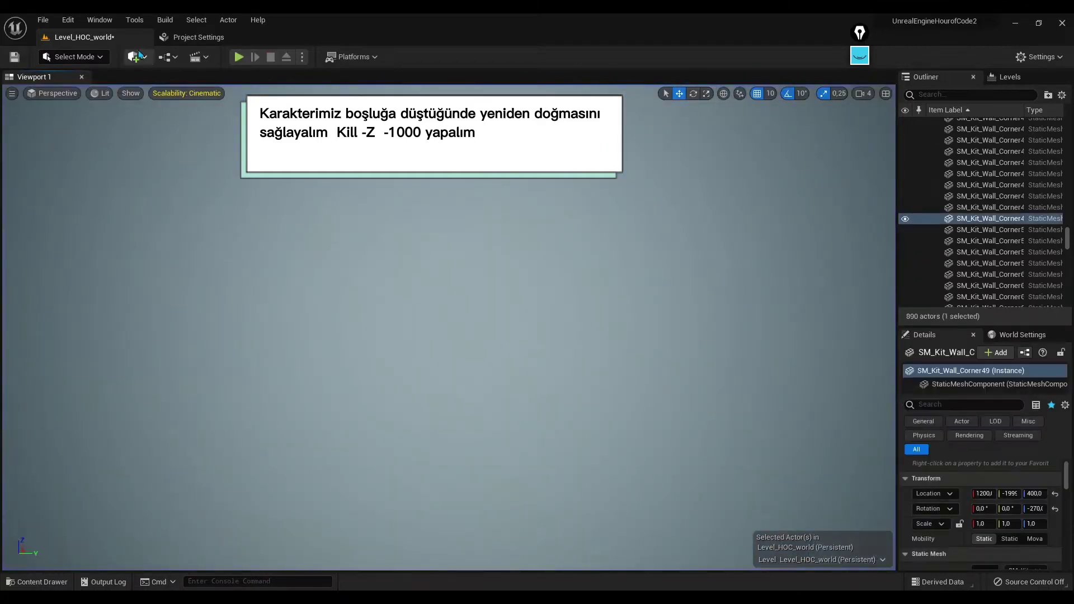
# - Show World Settings from the Window menu and scroll down to Kill Z, currently -1143818.0
pyautogui.click(139, 56)
pyautogui.click(93, 21)
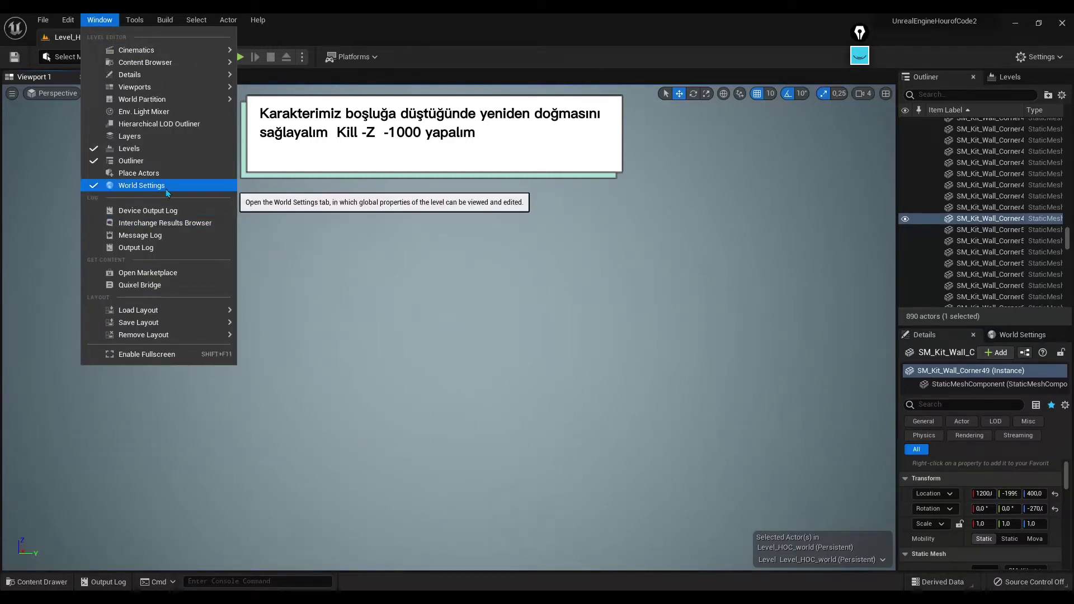
pyautogui.click(1018, 338)
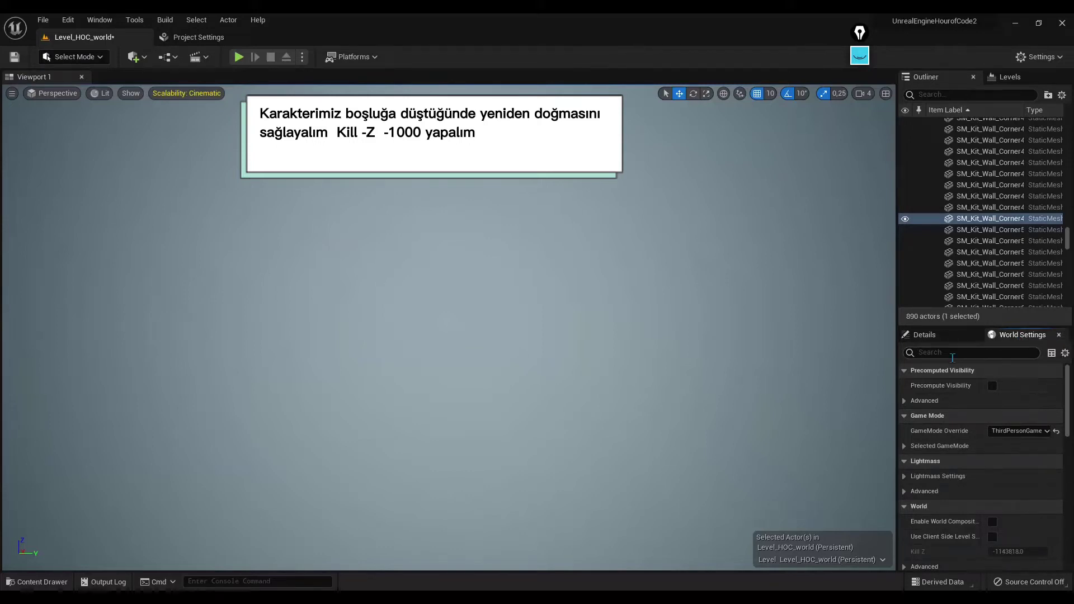
pyautogui.scroll(-2, 1001, 526)
pyautogui.scroll(-1, 1000, 514)
pyautogui.scroll(-1, 999, 501)
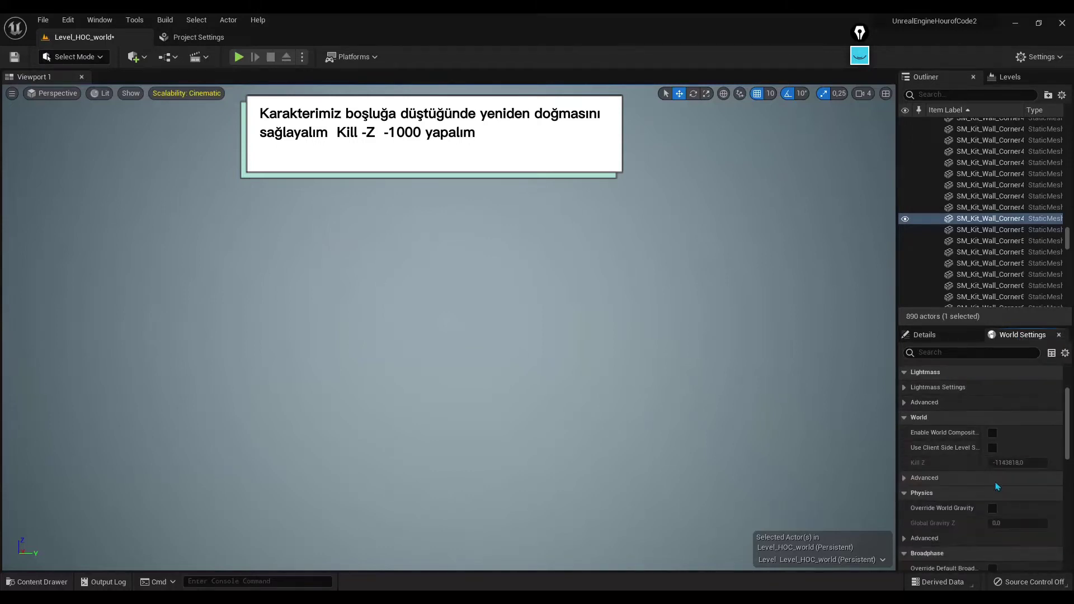
pyautogui.scroll(-1, 997, 489)
pyautogui.scroll(-3, 997, 486)
pyautogui.scroll(-3, 996, 487)
pyautogui.scroll(-3, 996, 487)
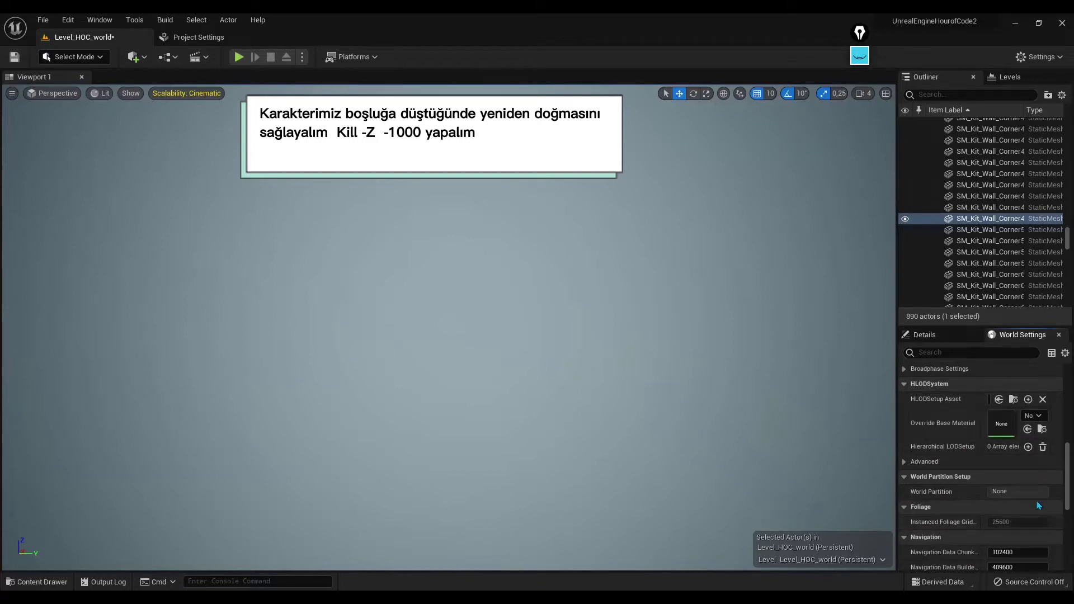
pyautogui.scroll(-2, 1038, 505)
pyautogui.scroll(-2, 1038, 505)
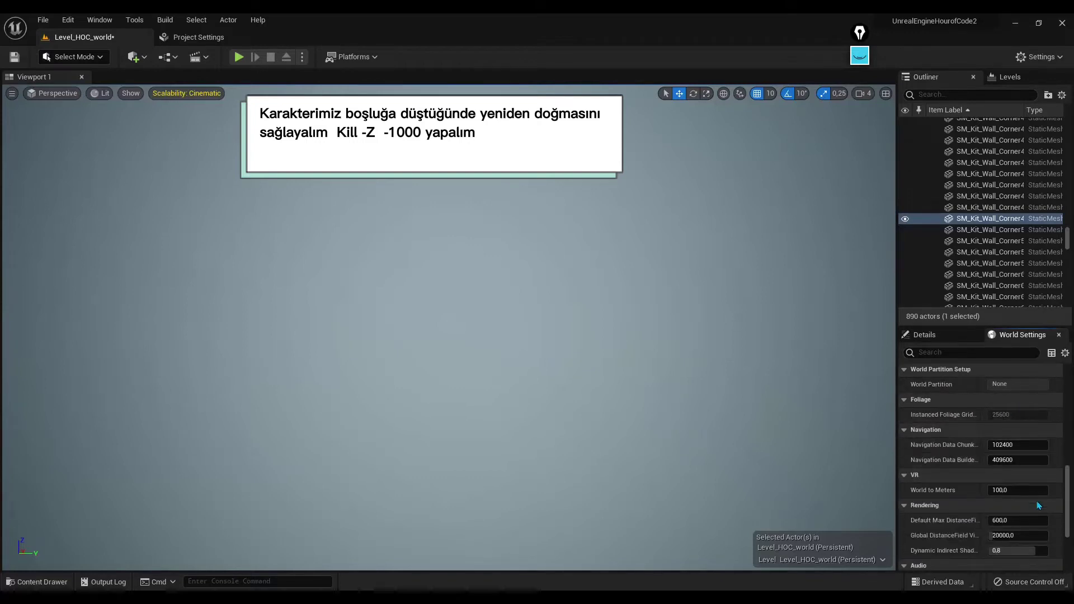
pyautogui.scroll(-2, 1039, 505)
pyautogui.scroll(-2, 1039, 505)
pyautogui.scroll(-2, 1037, 501)
pyautogui.scroll(-2, 1036, 494)
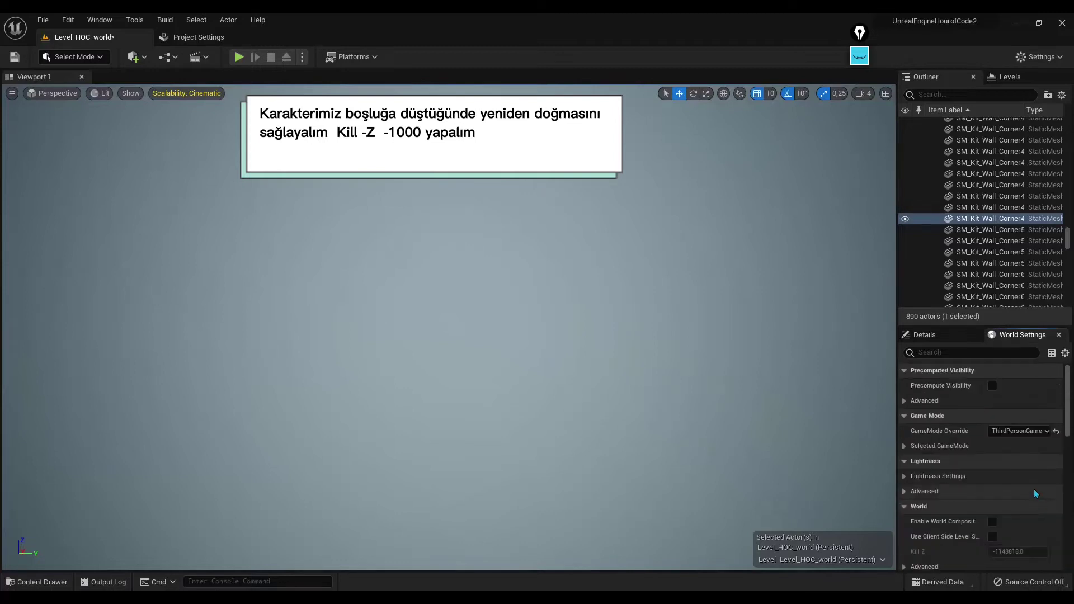
# - Filter World Settings for Kill Z and change its value from -1143818.0 to -1000
pyautogui.click(954, 352)
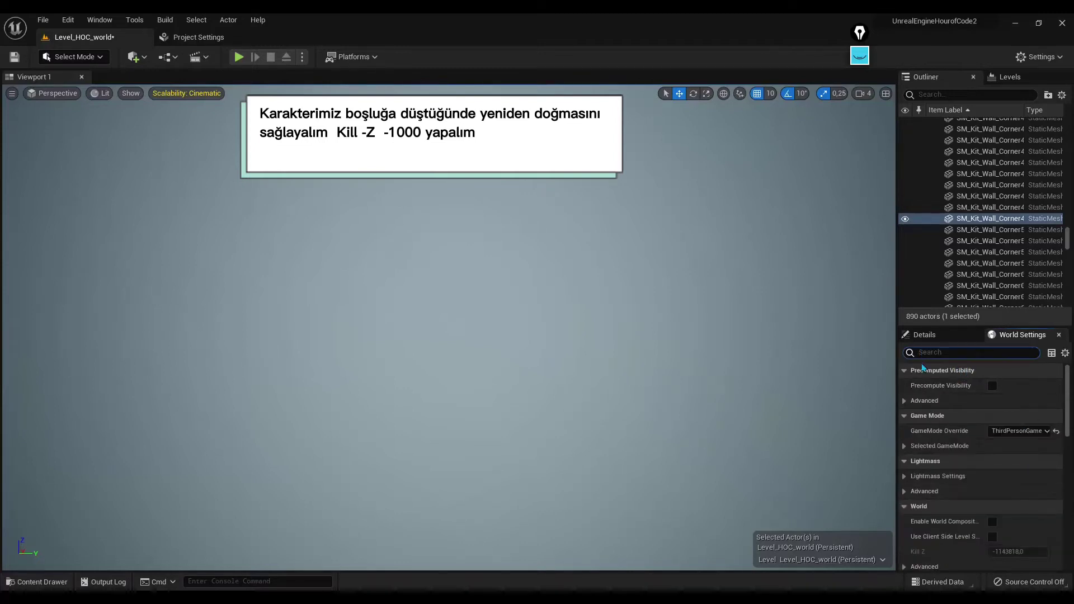
pyautogui.write('kill')
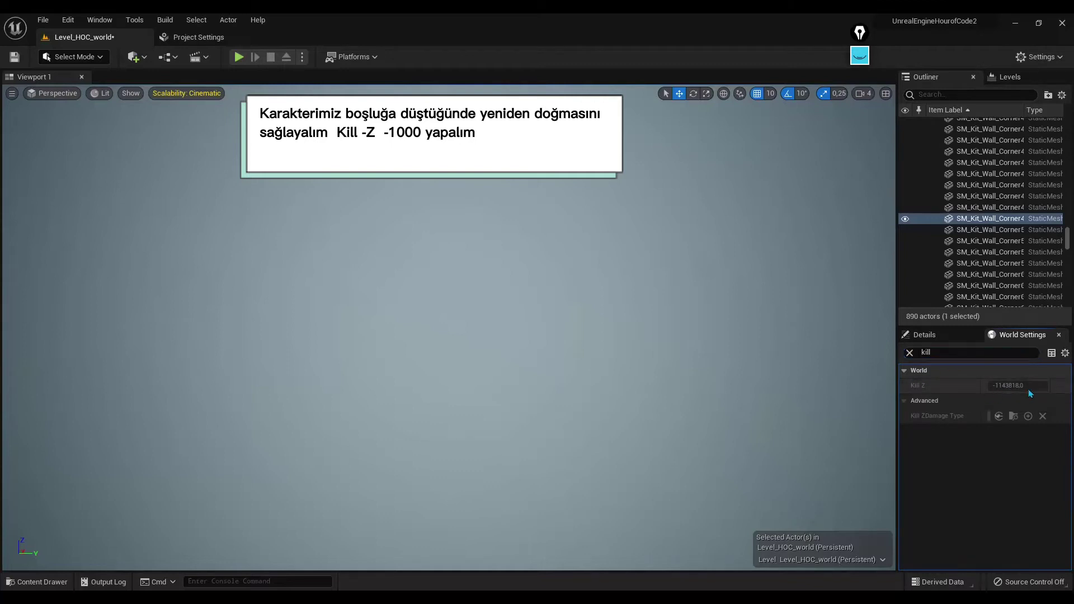
pyautogui.click(910, 353)
pyautogui.write('en')
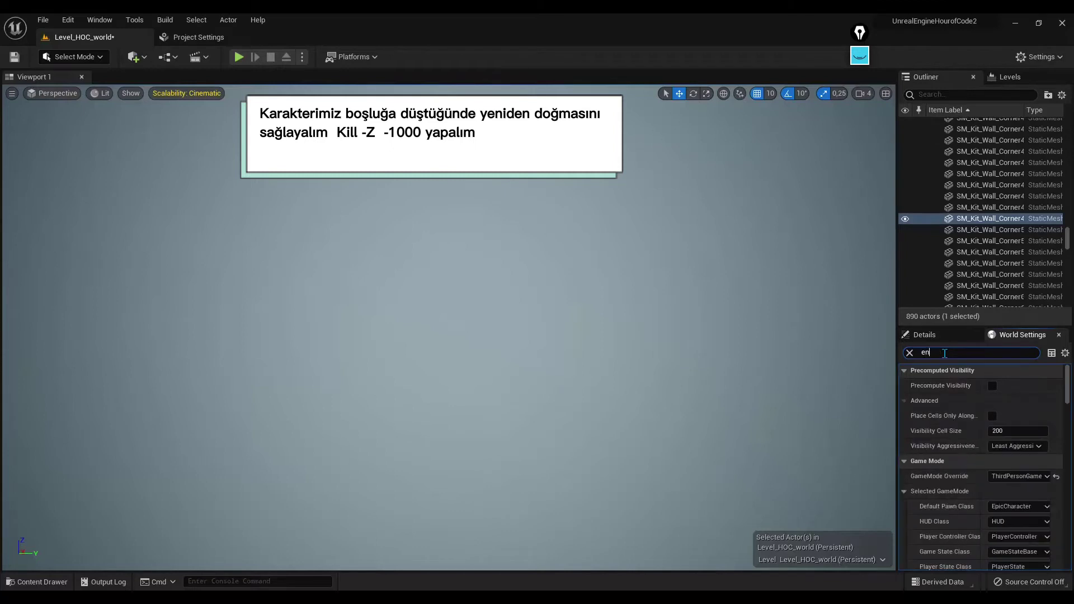
pyautogui.write('abled')
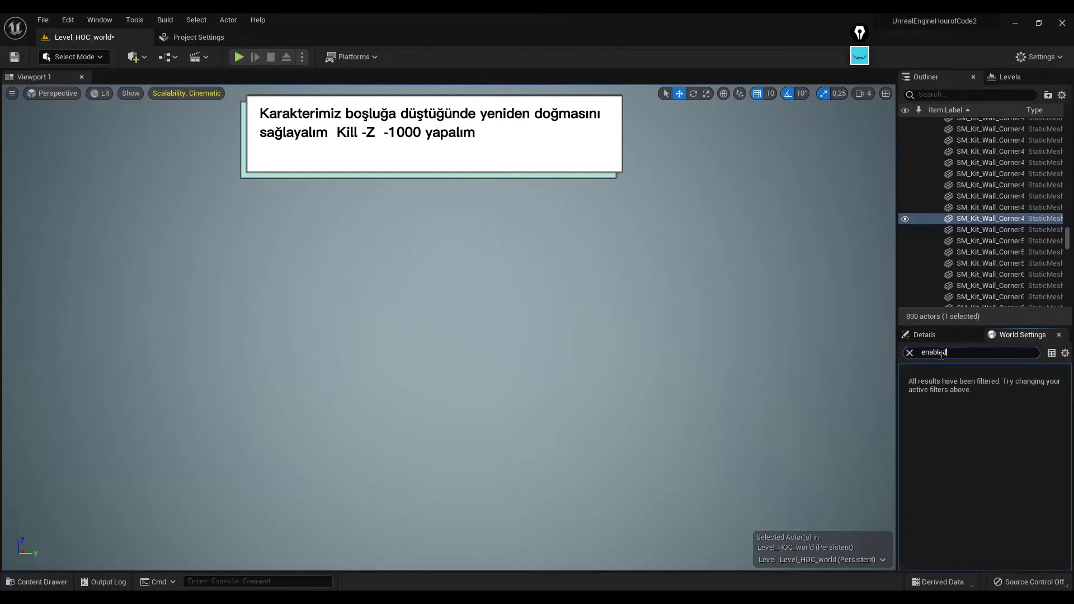
pyautogui.press('BackSpace')
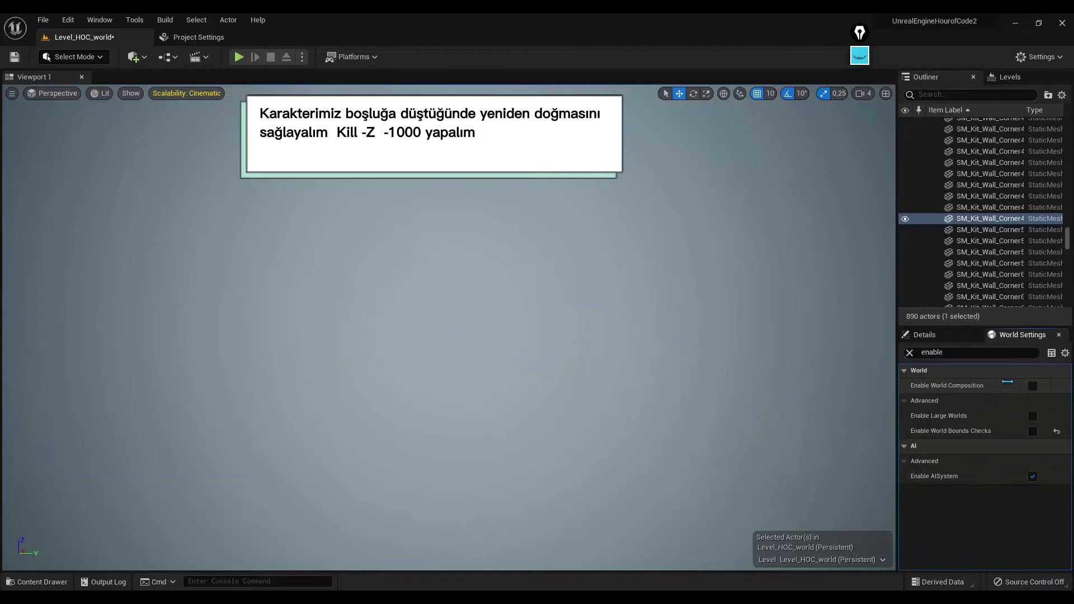
pyautogui.moveTo(1008, 381); pyautogui.dragTo(998, 383)
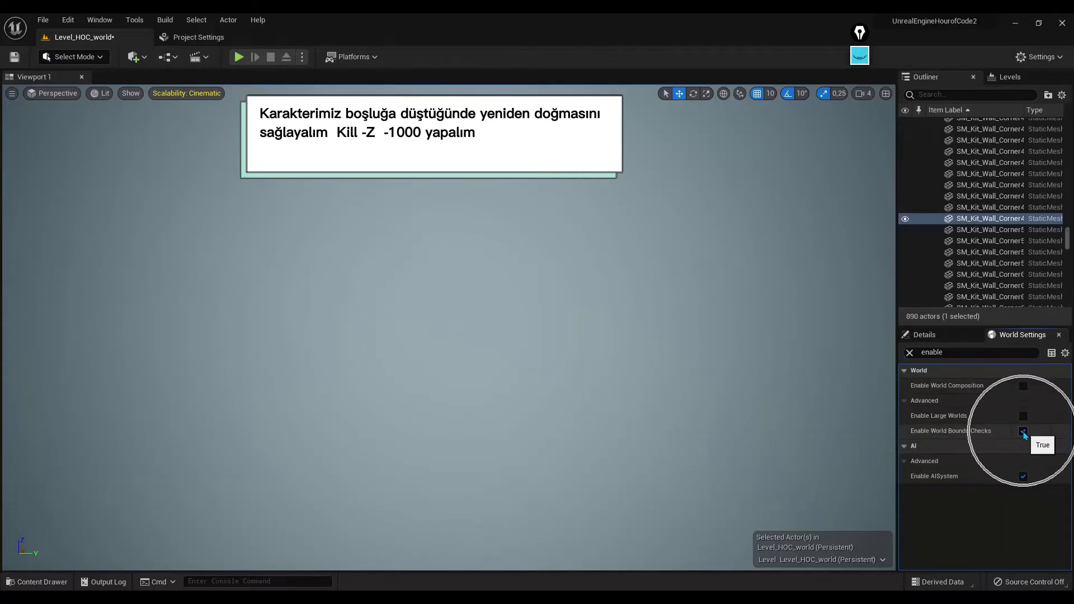
pyautogui.click(910, 353)
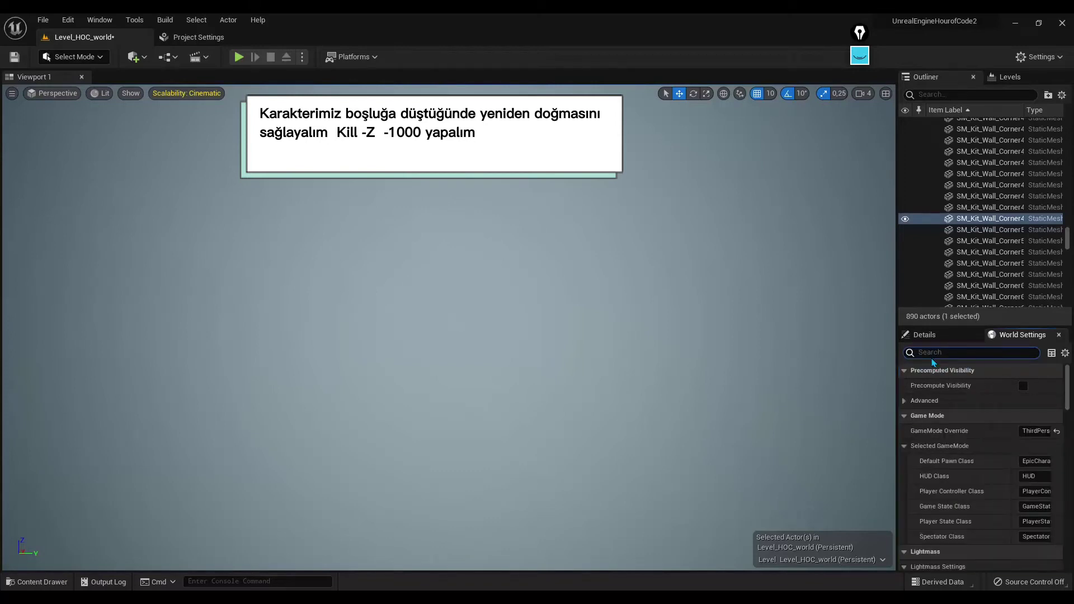
pyautogui.write('kill')
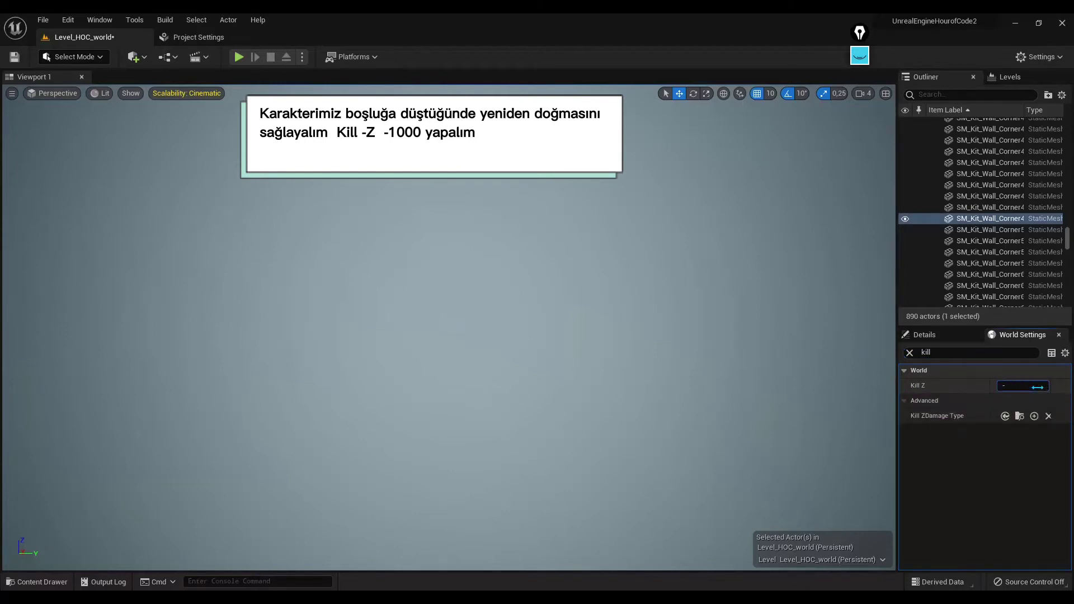
pyautogui.write('1000.0')
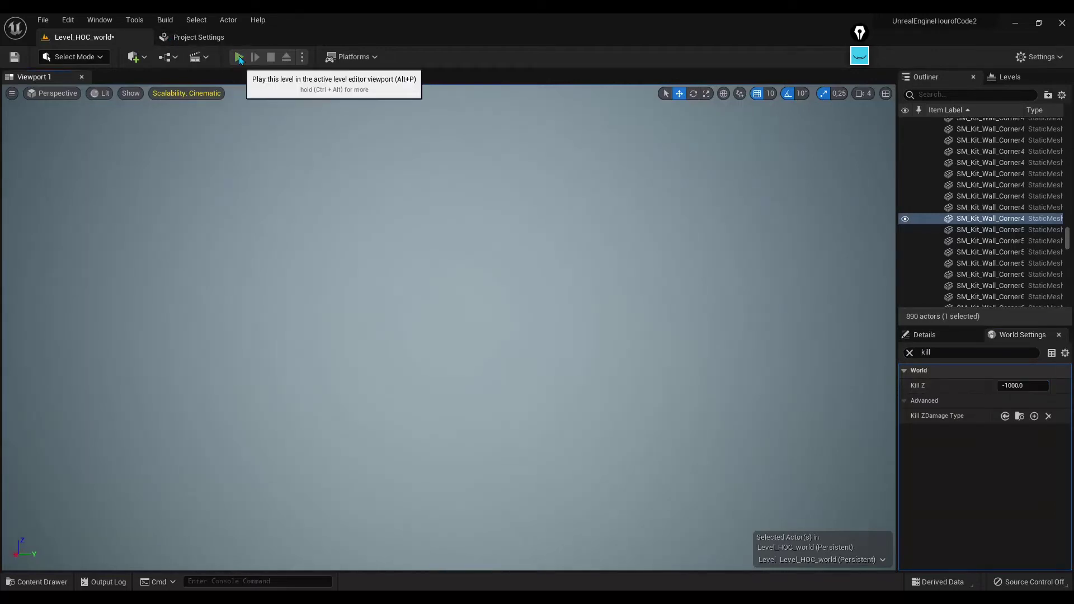
pyautogui.click(239, 57)
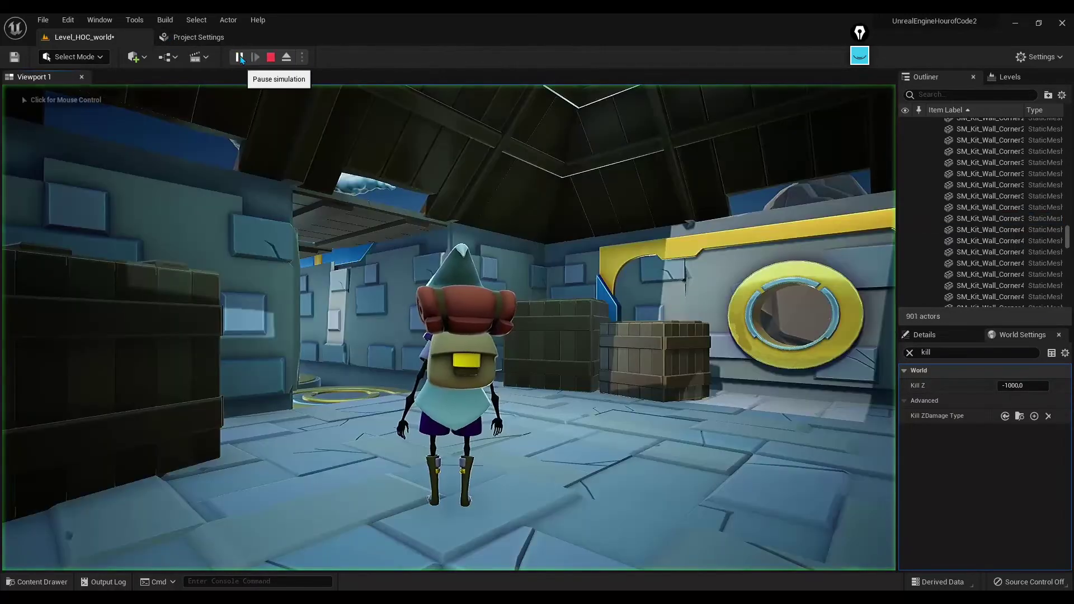
pyautogui.click(270, 57)
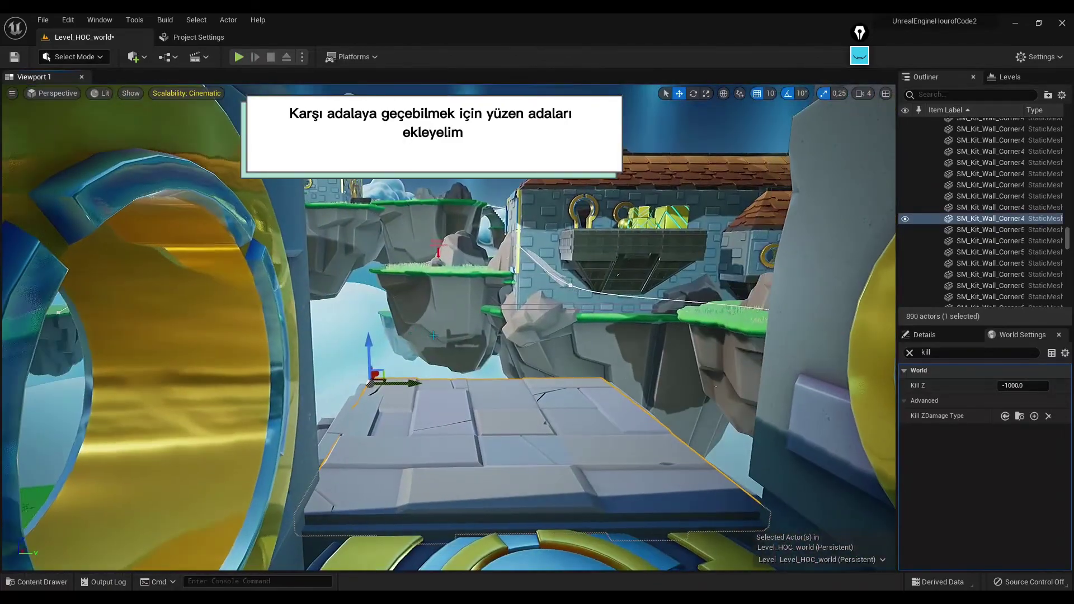
pyautogui.rightClick(498, 417)
pyautogui.click(543, 417)
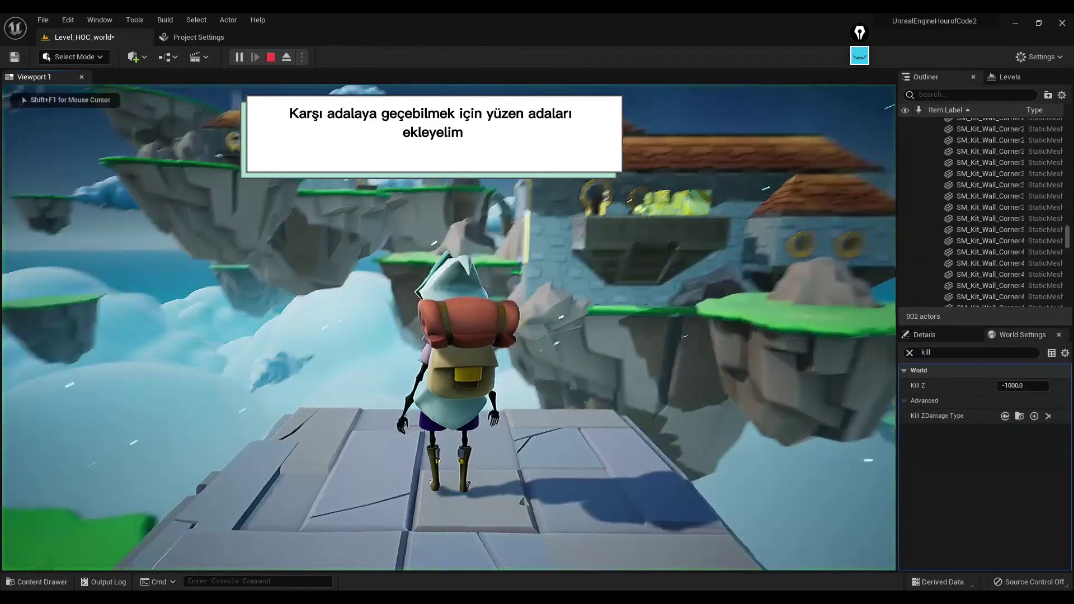
pyautogui.press('w')
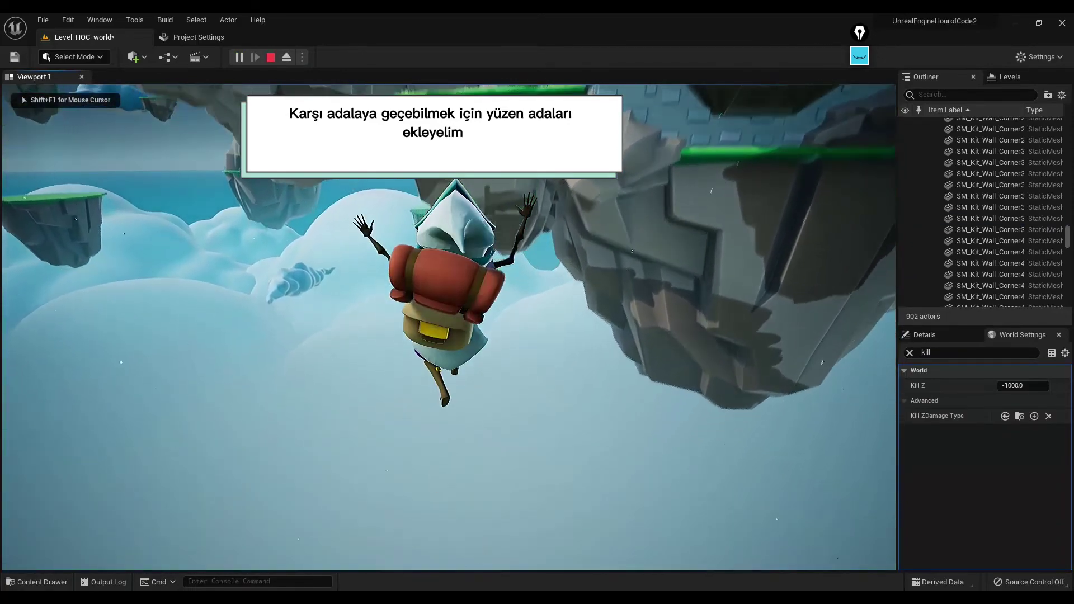
pyautogui.press('w')
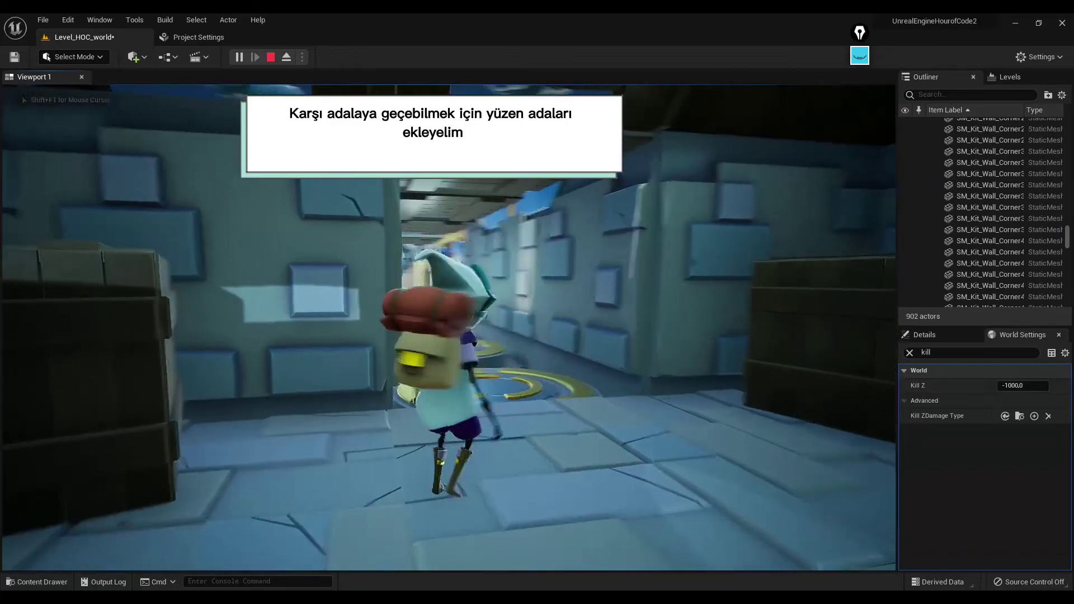
pyautogui.press('w')
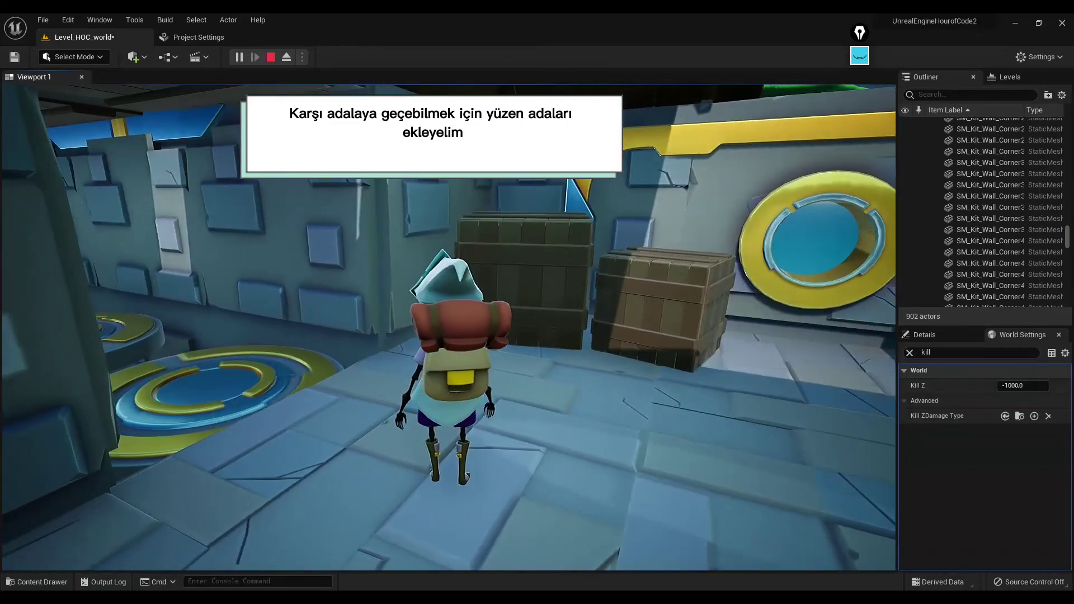
pyautogui.press('Escape')
pyautogui.moveTo(646, 440); pyautogui.dragTo(503, 442, button='right')
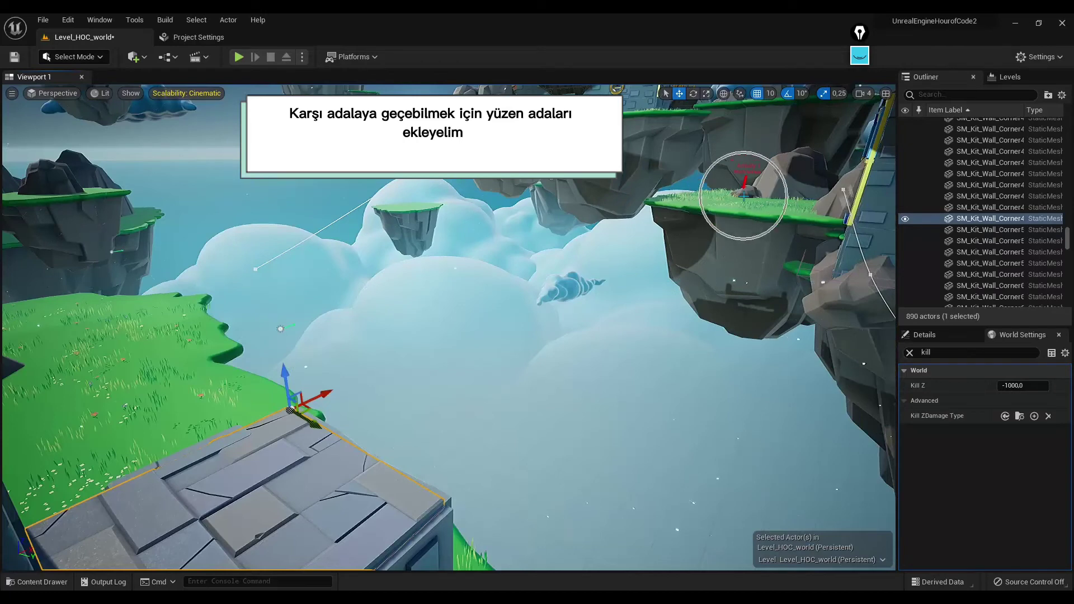
pyautogui.moveTo(568, 282); pyautogui.dragTo(513, 302, button='right')
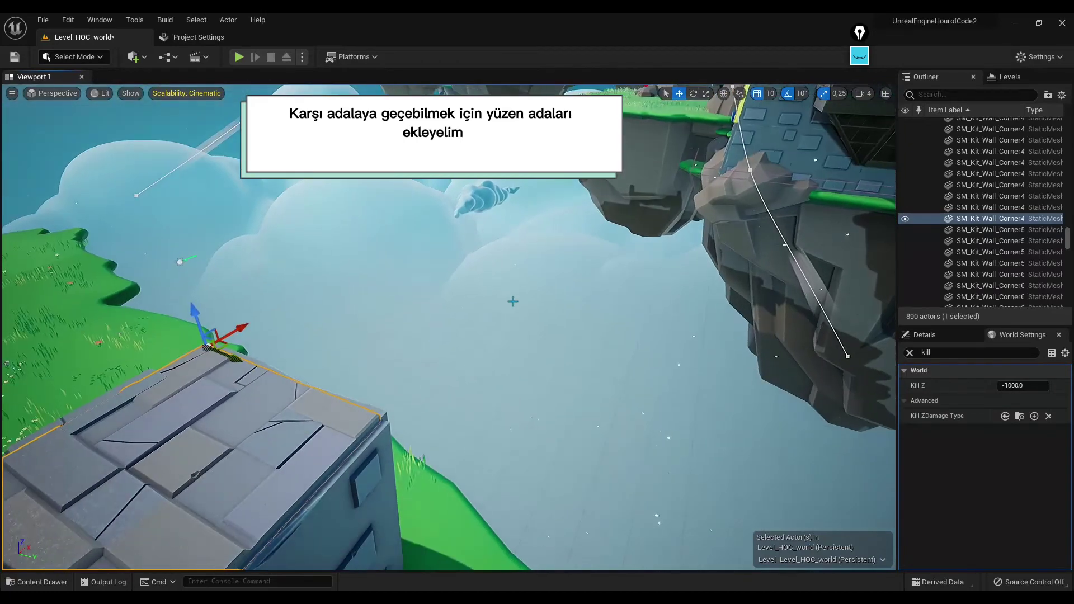
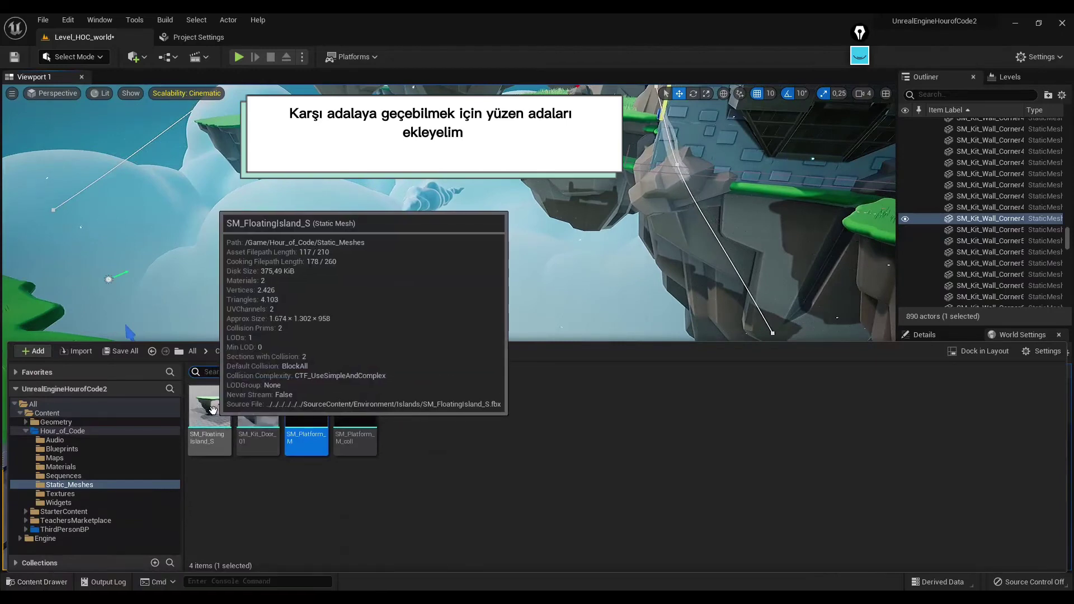
# - Place an SM_FloatingIsland_S island in the level and lower it on Z
pyautogui.moveTo(211, 411); pyautogui.dragTo(288, 312)
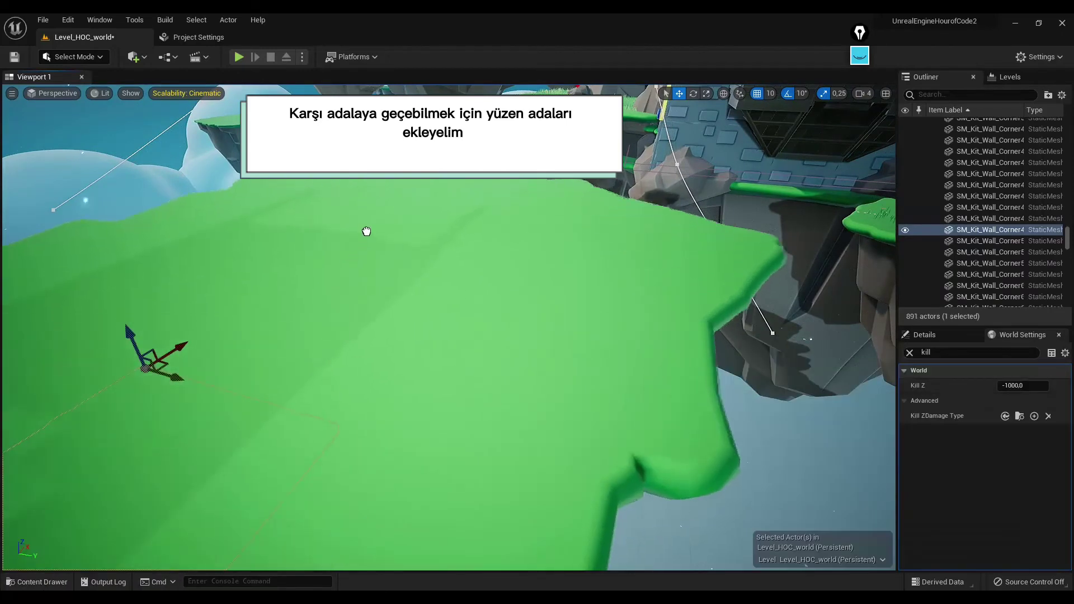
pyautogui.moveTo(394, 284); pyautogui.dragTo(358, 291, button='right')
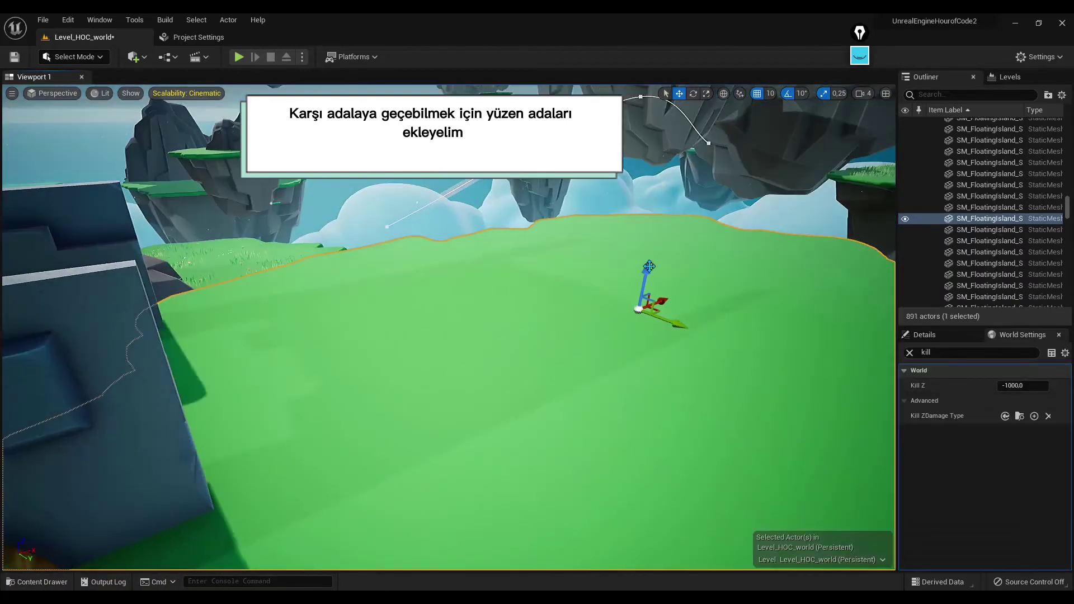
pyautogui.moveTo(648, 266)
pyautogui.mouseDown()
pyautogui.moveTo(630, 373)
pyautogui.moveTo(834, 222)
pyautogui.mouseUp()
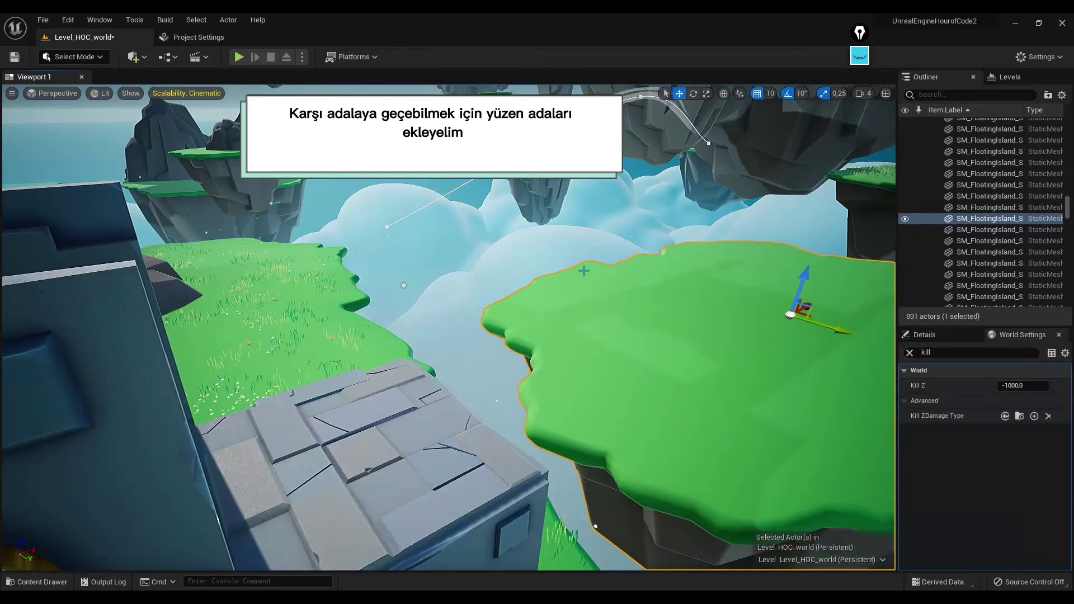
pyautogui.press('f')
# - Alt-drag a copy of the island along X beside the original
pyautogui.scroll(-2, 447, 328)
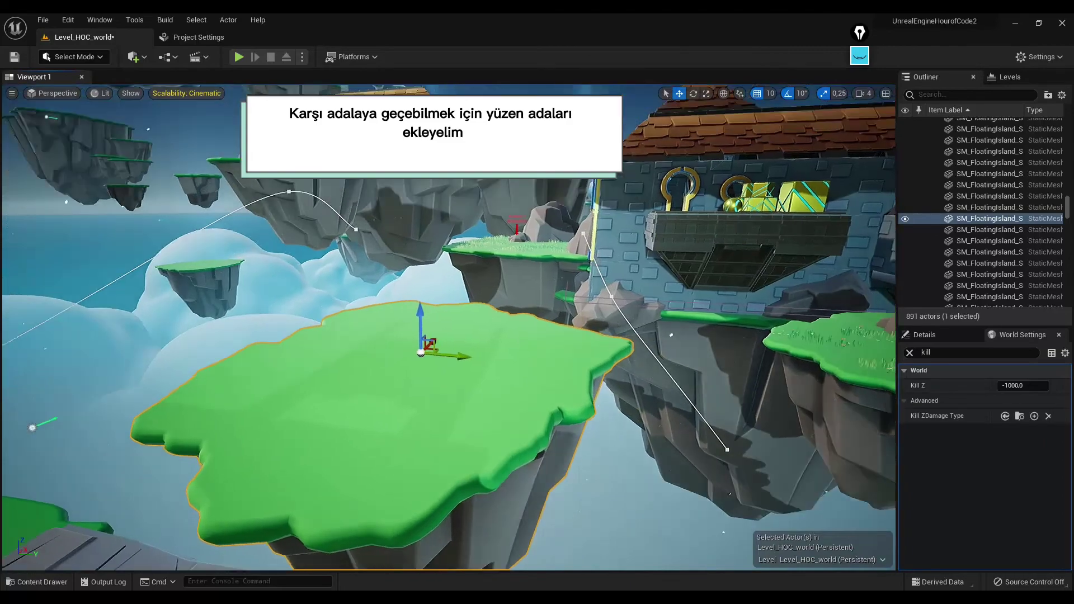
pyautogui.scroll(-3, 448, 327)
pyautogui.moveTo(448, 327)
pyautogui.keyDown('alt'); pyautogui.mouseDown()
pyautogui.moveTo(279, 313)
pyautogui.moveTo(313, 315)
pyautogui.mouseUp(); pyautogui.keyUp('alt')
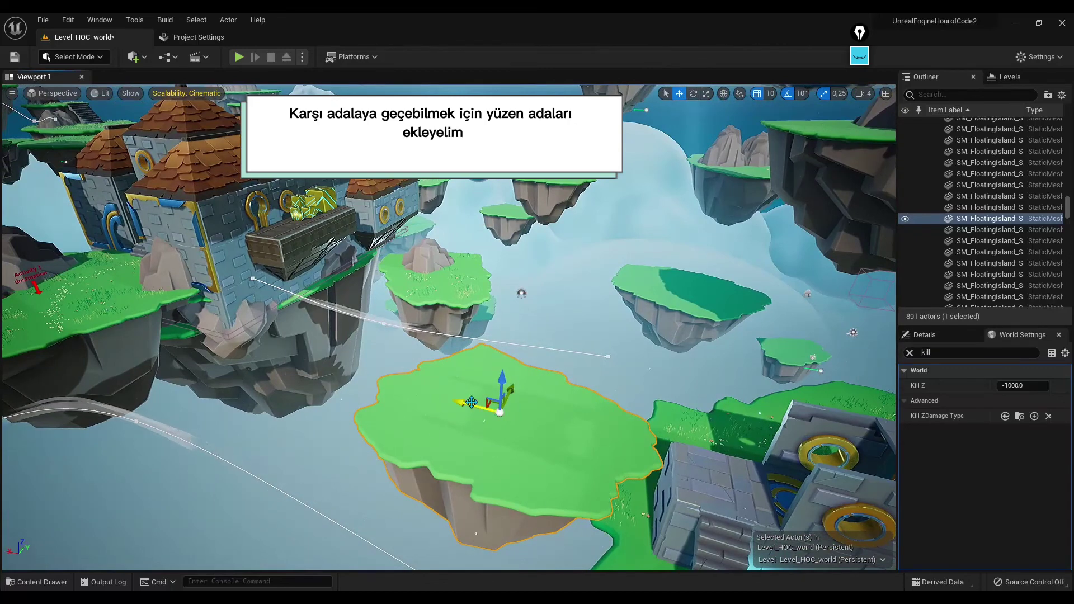
pyautogui.moveTo(472, 402)
pyautogui.keyDown('alt'); pyautogui.mouseDown()
pyautogui.moveTo(241, 357)
pyautogui.moveTo(301, 361)
pyautogui.moveTo(281, 339)
pyautogui.mouseUp(); pyautogui.keyUp('alt')
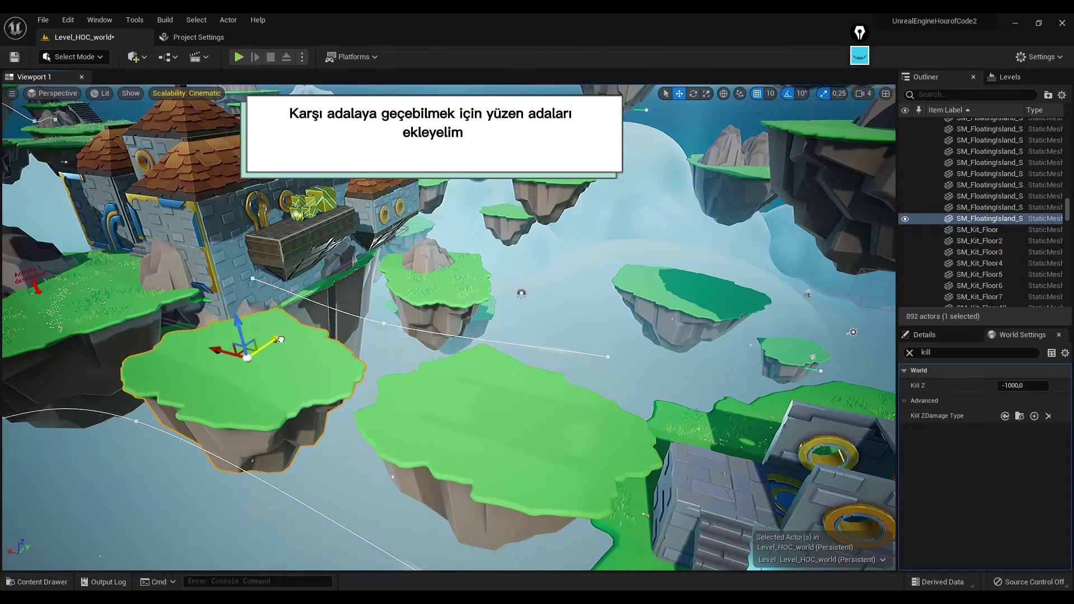
# - Rotate the large centre island about its Z axis by -30 degrees toward the castle
pyautogui.click(529, 415)
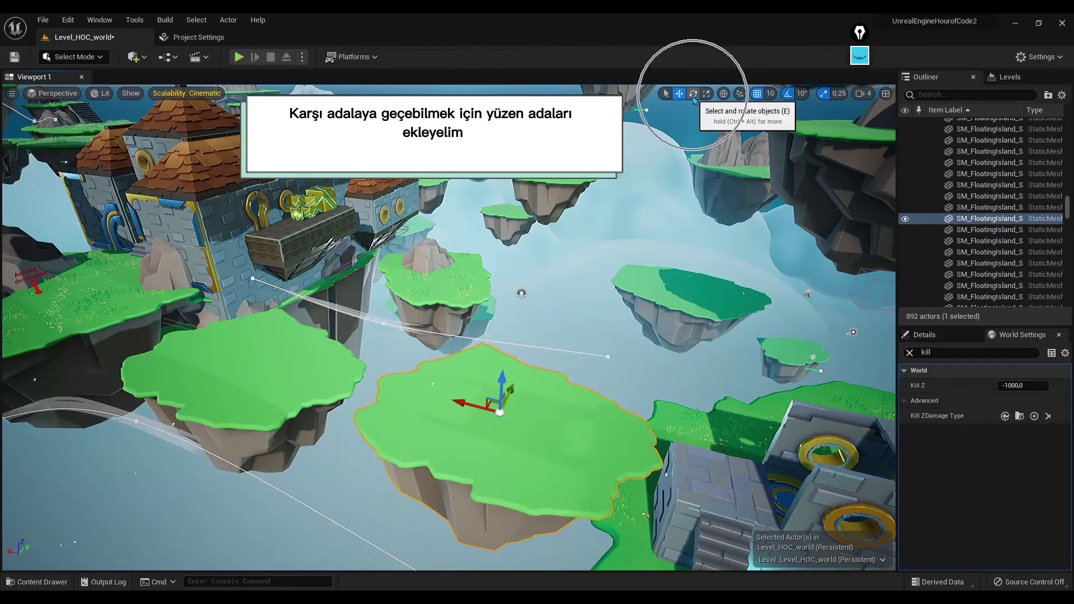
pyautogui.click(694, 93)
pyautogui.moveTo(492, 377)
pyautogui.mouseDown()
pyautogui.moveTo(426, 442)
pyautogui.moveTo(443, 461)
pyautogui.moveTo(527, 443)
pyautogui.mouseUp()
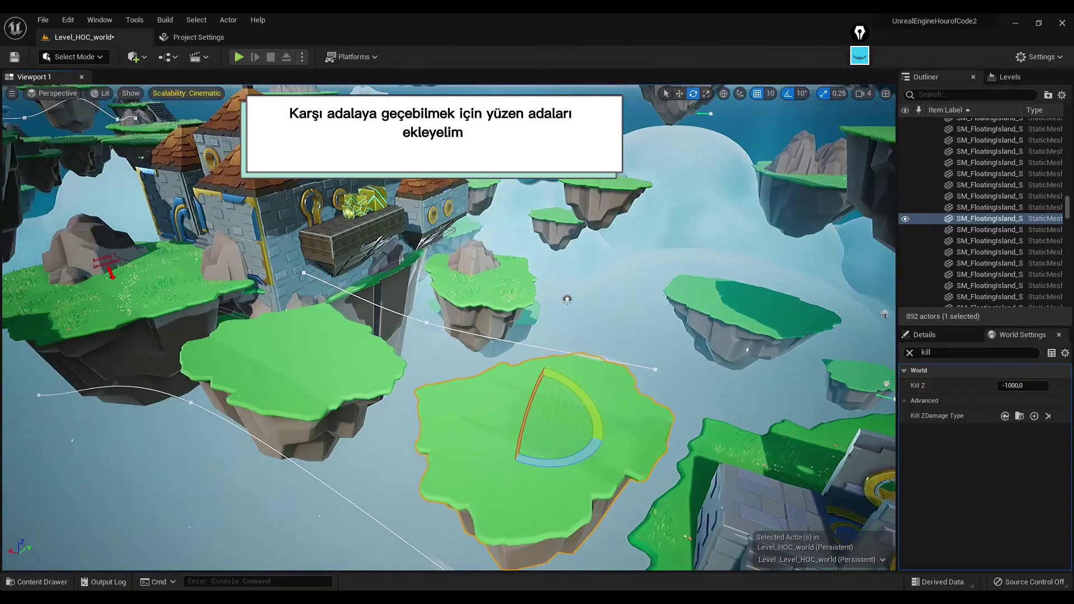
pyautogui.moveTo(577, 347); pyautogui.dragTo(431, 336, button='right')
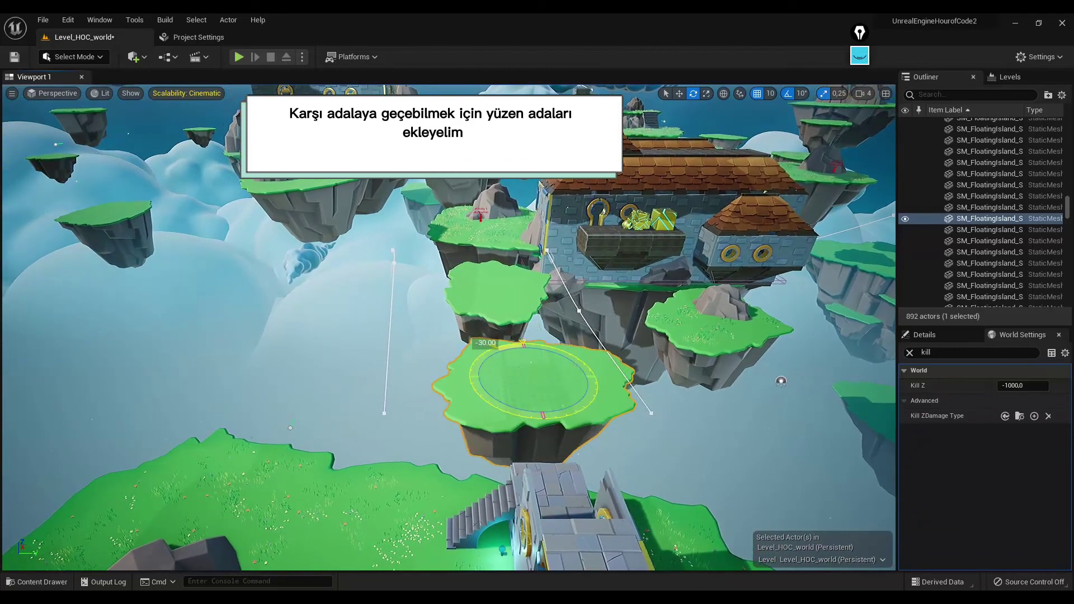
pyautogui.moveTo(523, 344); pyautogui.dragTo(559, 562)
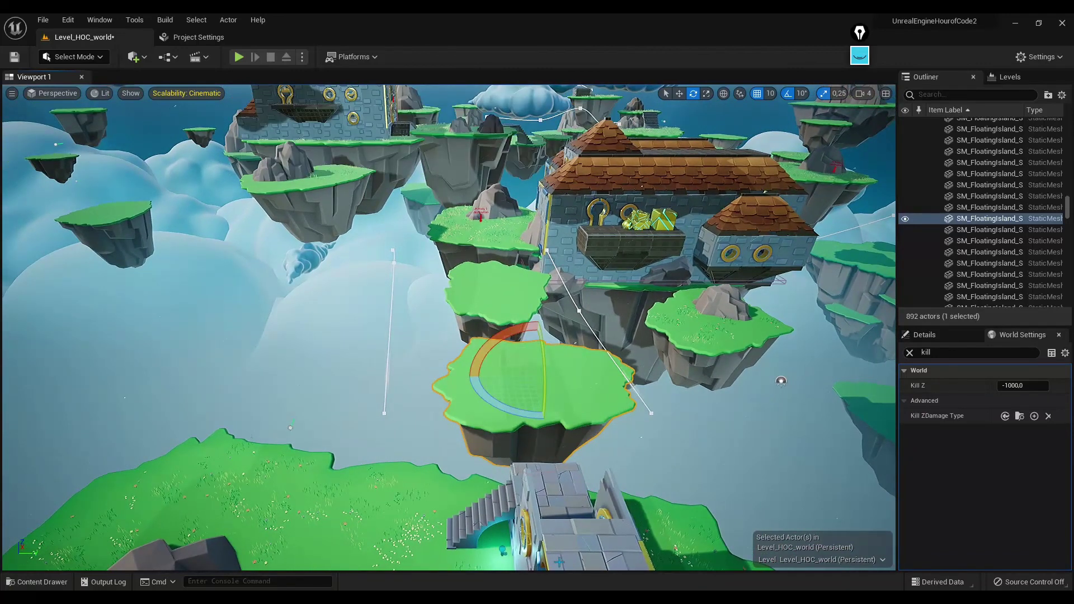